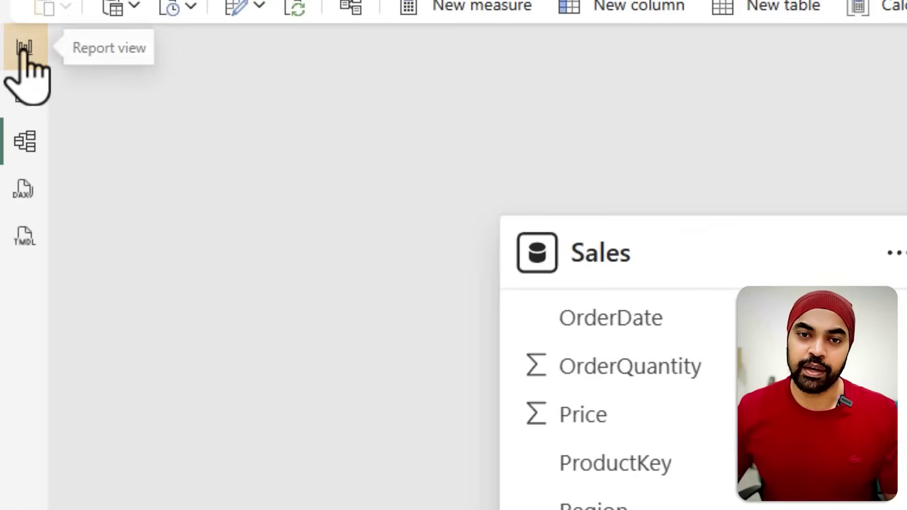
- Filter the Region column to E in the Sales table's data view and return to the report view
{"action": "left_click", "coordinate": [23, 49]}
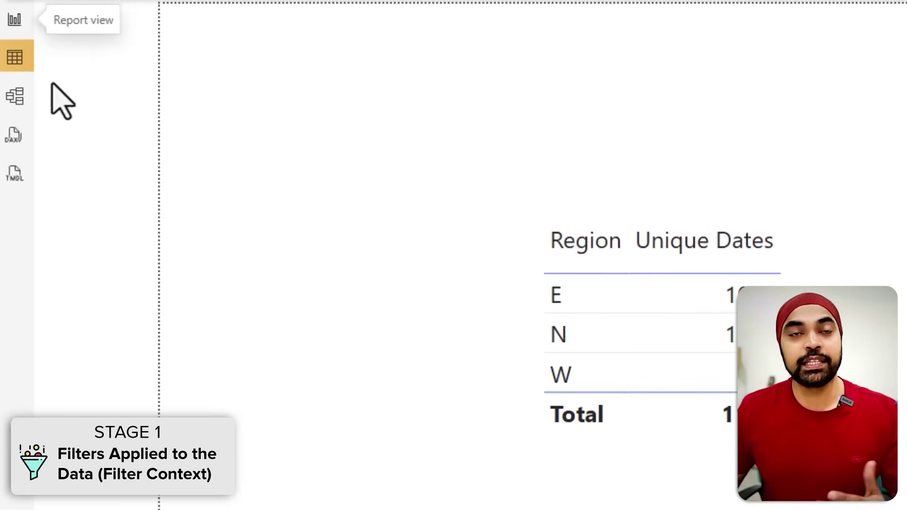
{"action": "left_click", "coordinate": [15, 61]}
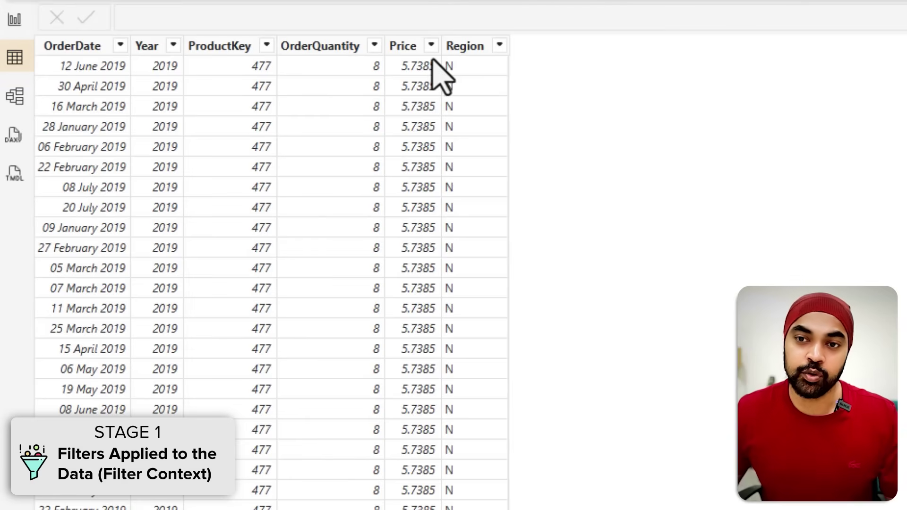
{"action": "left_click", "coordinate": [499, 46]}
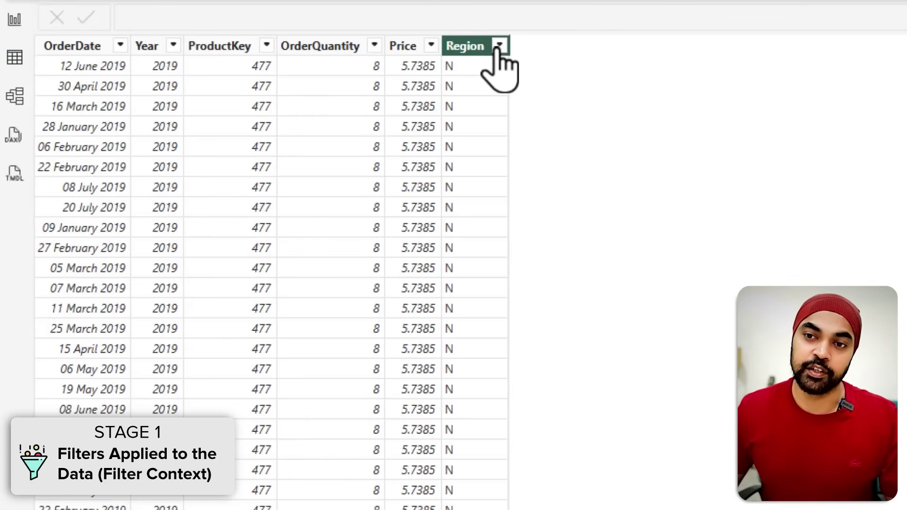
{"action": "left_click", "coordinate": [554, 242]}
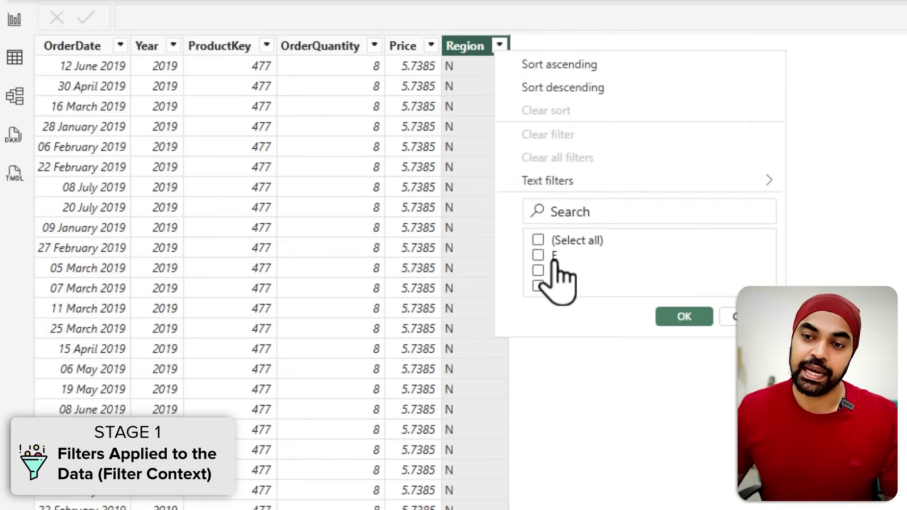
{"action": "left_click", "coordinate": [554, 256]}
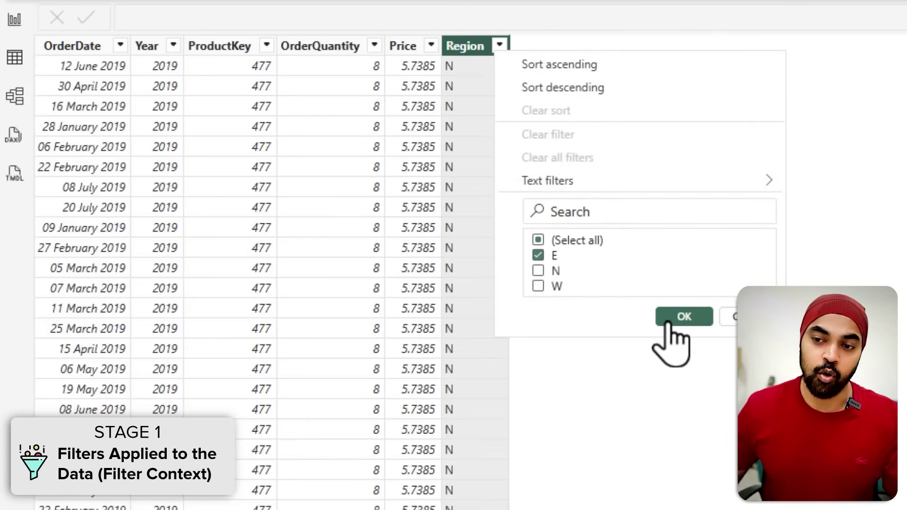
{"action": "left_click", "coordinate": [671, 326]}
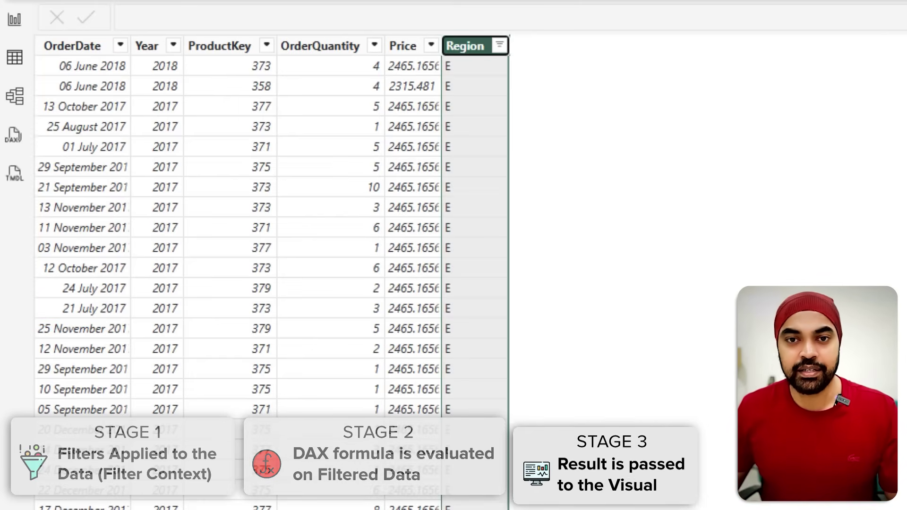
{"action": "left_click", "coordinate": [14, 18]}
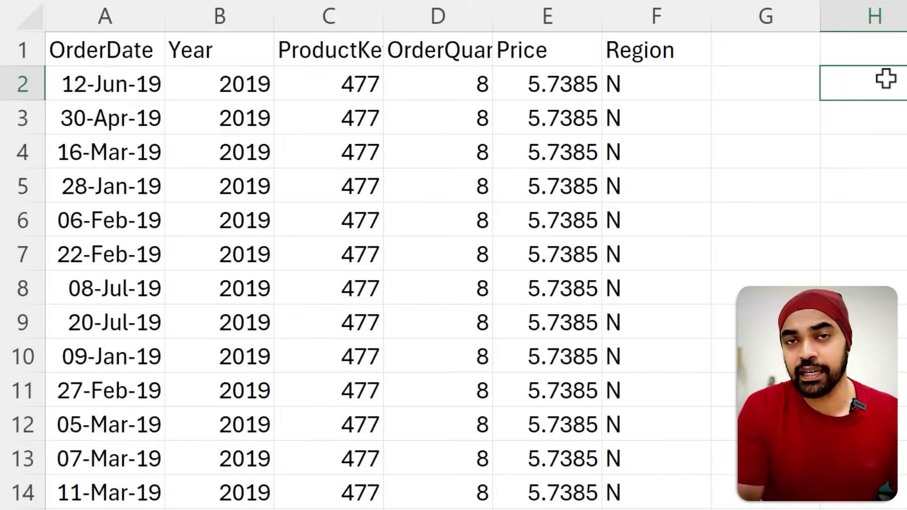
- Switch to the Excel sales data, add filters to the header row and filter the Region column to E
{"action": "left_click", "coordinate": [672, 70]}
{"action": "left_click", "coordinate": [674, 55]}
{"action": "key", "text": "ctrl+shift+l"}
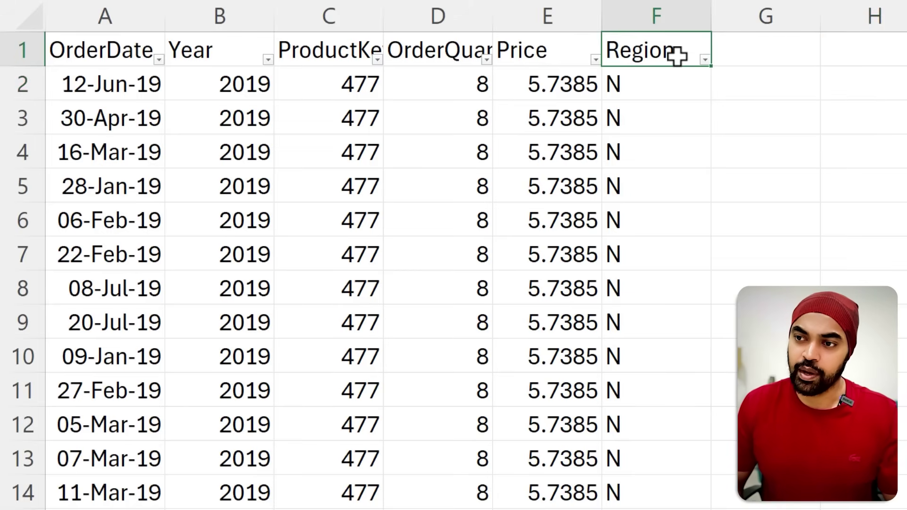
{"action": "key", "text": "alt+Down"}
{"action": "left_click", "coordinate": [599, 230]}
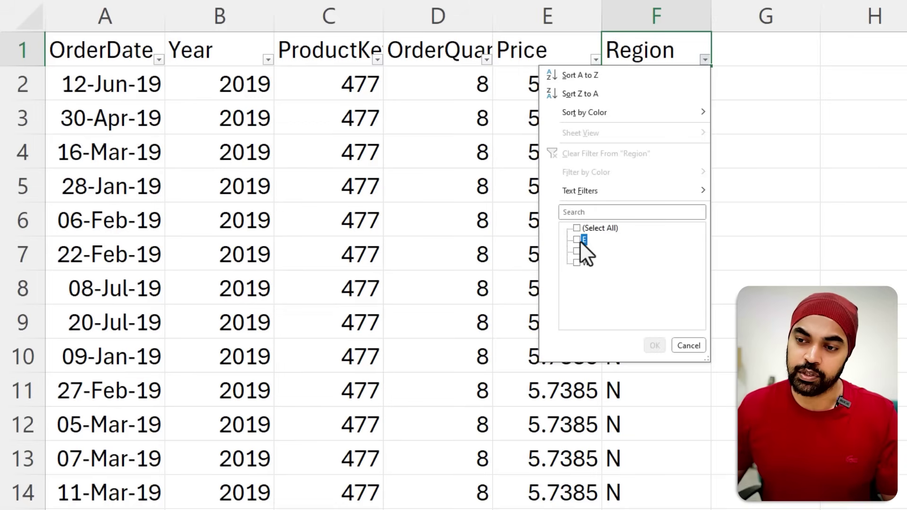
{"action": "left_click", "coordinate": [577, 240]}
{"action": "left_click", "coordinate": [653, 345]}
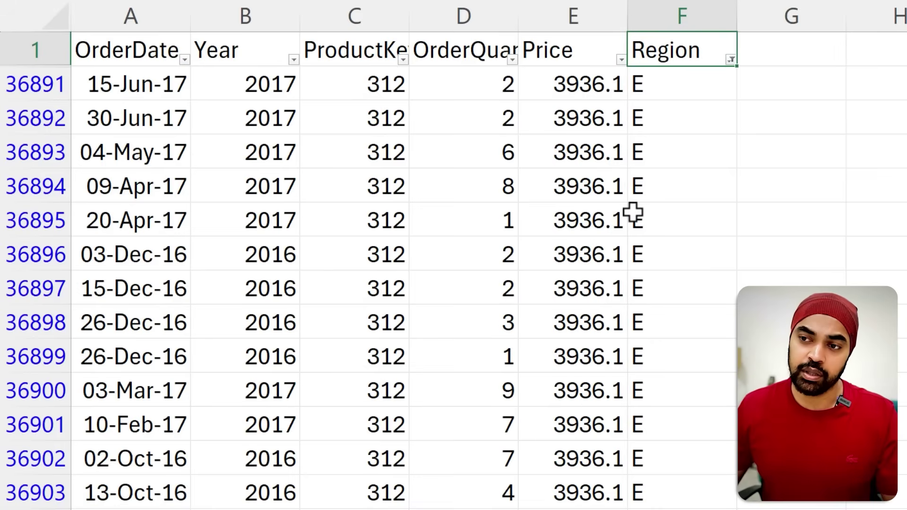
- Copy all filtered OrderDate values below the header and paste them into a blank sheet starting at A1
{"action": "key", "text": "ctrl+Left"}
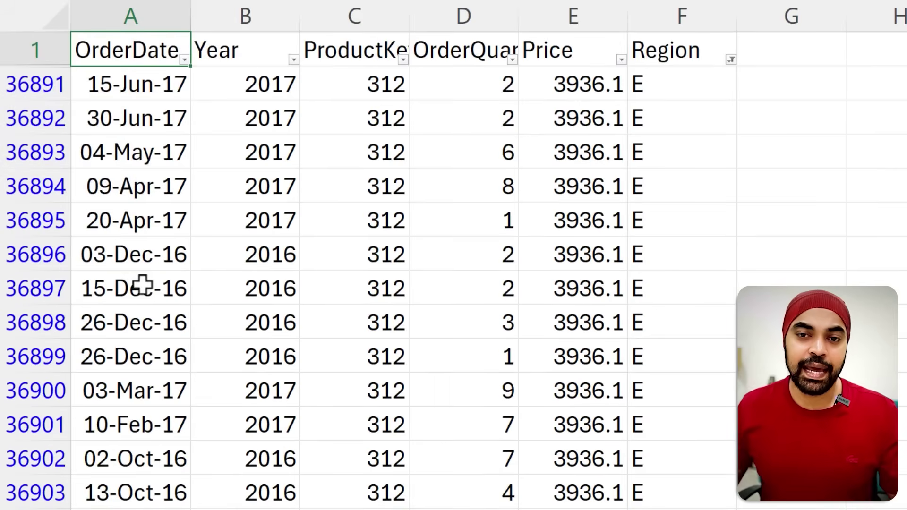
{"action": "key", "text": "Down"}
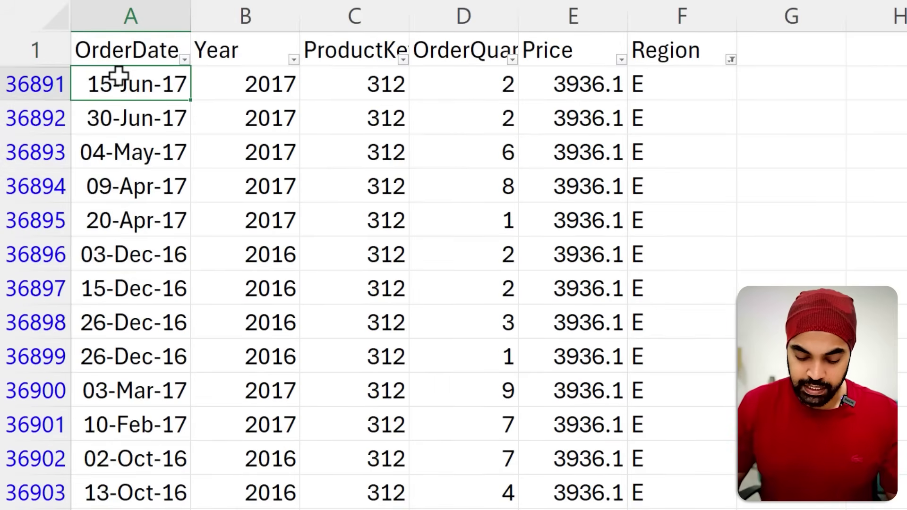
{"action": "key", "text": "ctrl+shift+Down"}
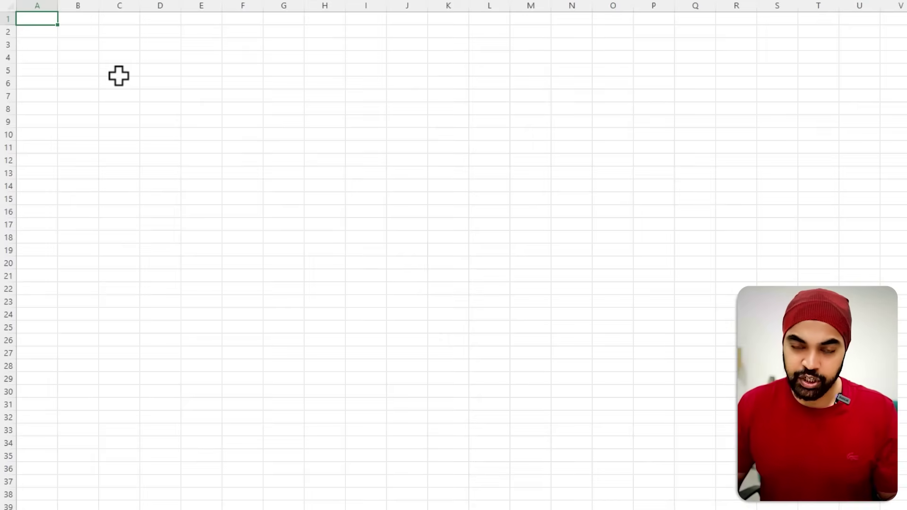
{"action": "key", "text": "ctrl+v"}
- Enter a UNIQUE formula in C1 that extracts the distinct dates from A1:A16930
{"action": "key", "text": "Right"}
{"action": "key", "text": "Right"}
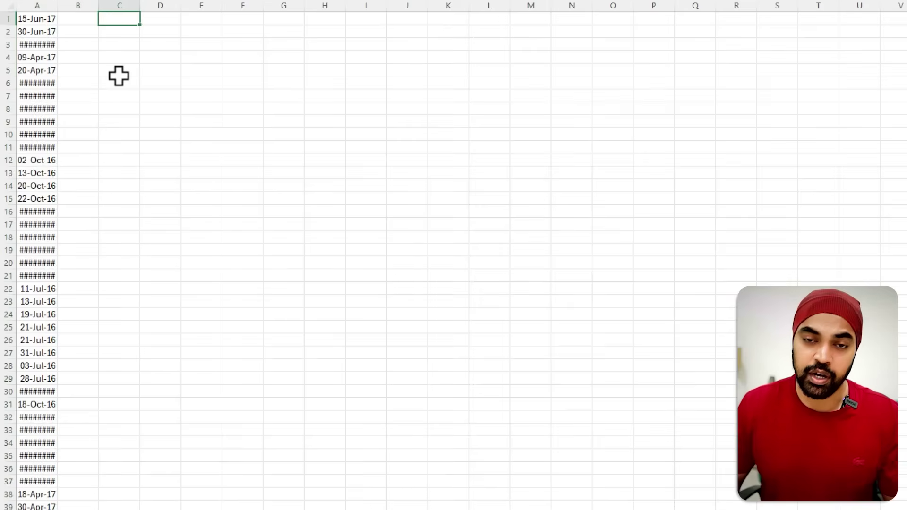
{"action": "scroll", "coordinate": [118, 75], "scroll_direction": "up", "scroll_amount": 10, "text": "ctrl"}
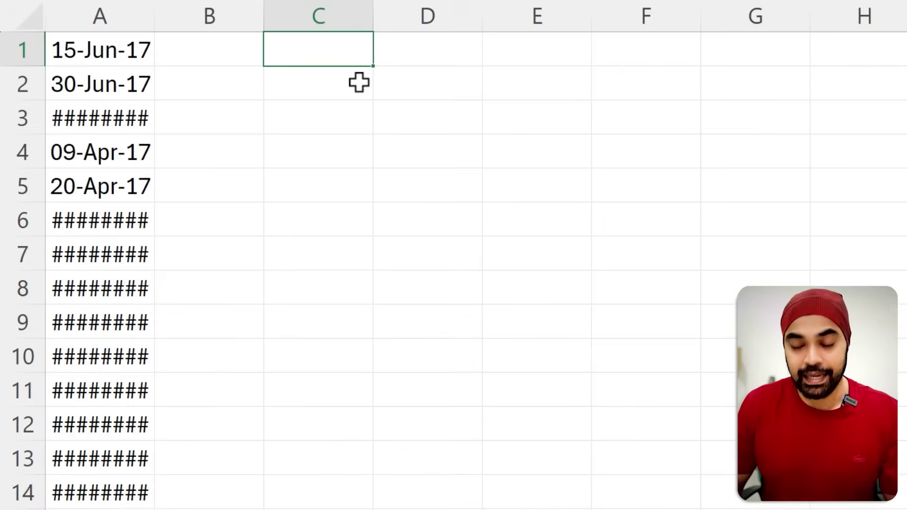
{"action": "type", "text": "=uni"}
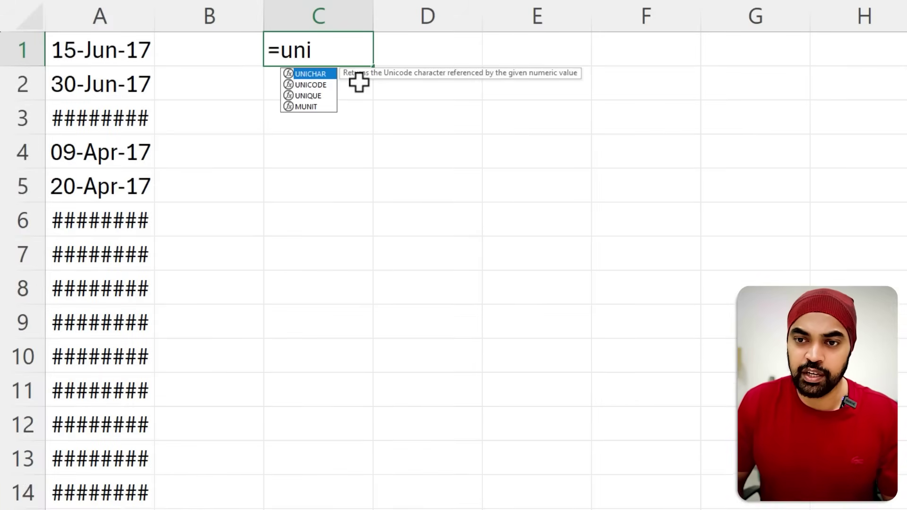
{"action": "key", "text": "Down"}
{"action": "key", "text": "Down"}
{"action": "key", "text": "Tab"}
{"action": "key", "text": "Left"}
{"action": "key", "text": "Left"}
{"action": "key", "text": "ctrl+shift+Down"}
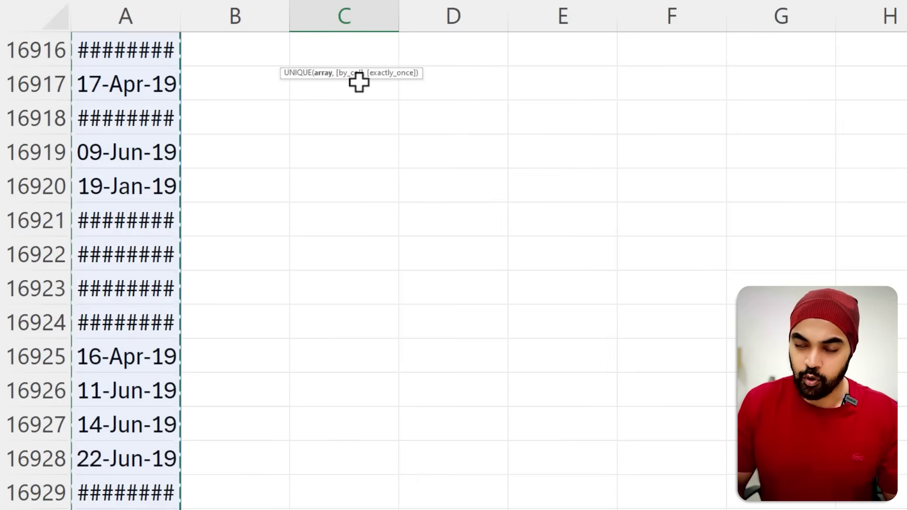
{"action": "key", "text": "ctrl+Return"}
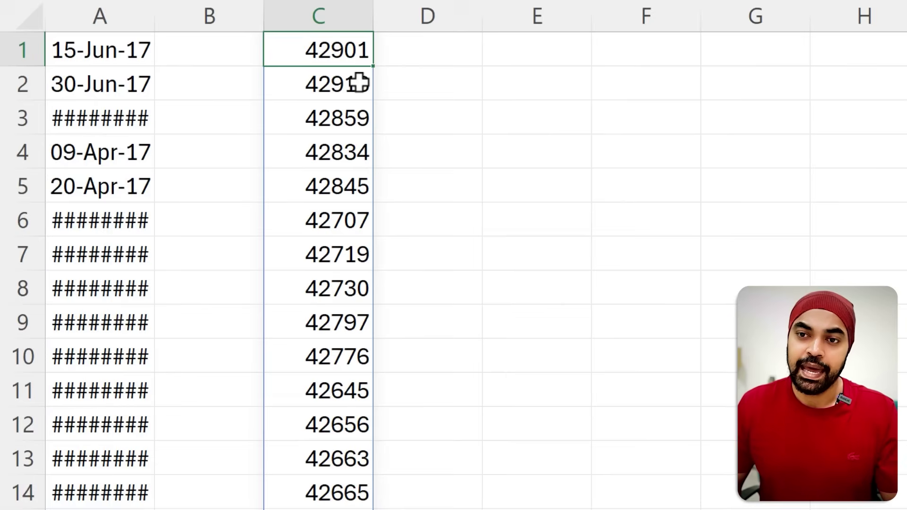
- Wrap the C1 formula in COUNT so it reads =COUNT(UNIQUE(A1:A16930))
{"action": "key", "text": "F2"}
{"action": "key", "text": "Home"}
{"action": "key", "text": "Right"}
{"action": "type", "text": "coun"}
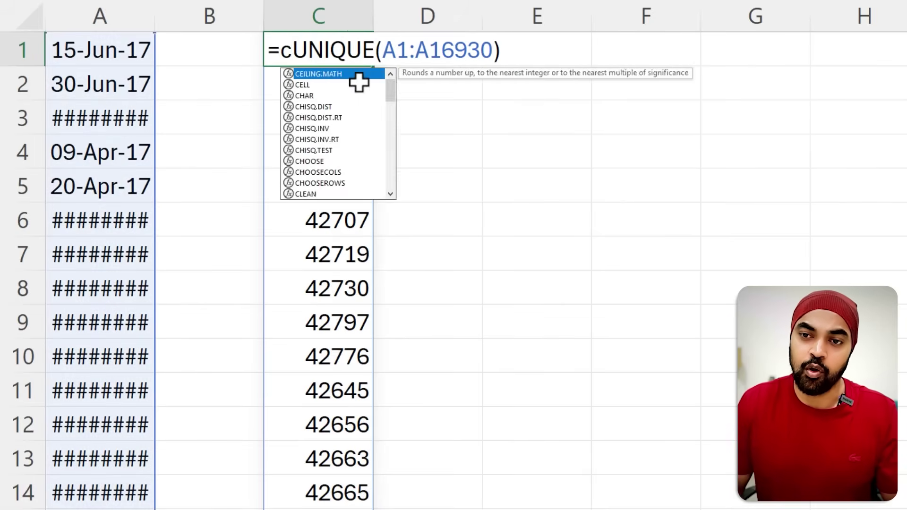
{"action": "key", "text": "Down"}
{"action": "key", "text": "Up"}
{"action": "key", "text": "Tab"}
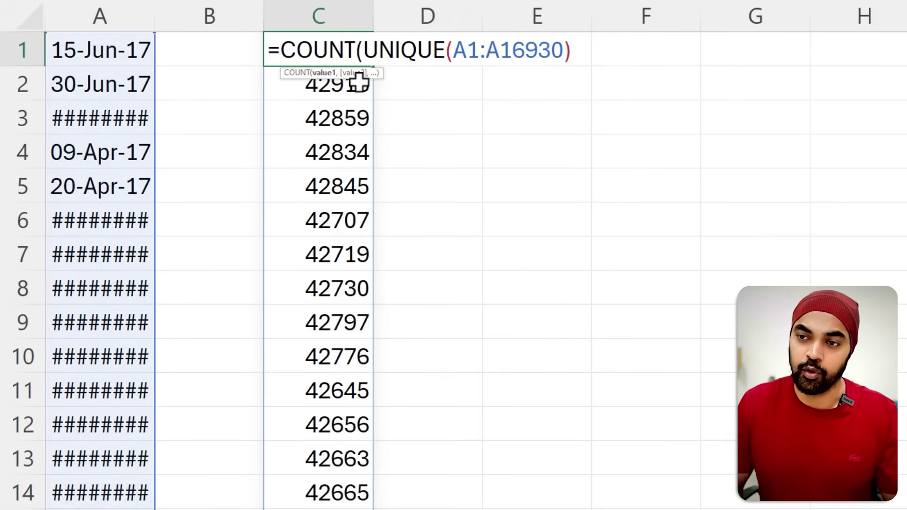
{"action": "key", "text": "Return"}
{"action": "key", "text": "Up"}
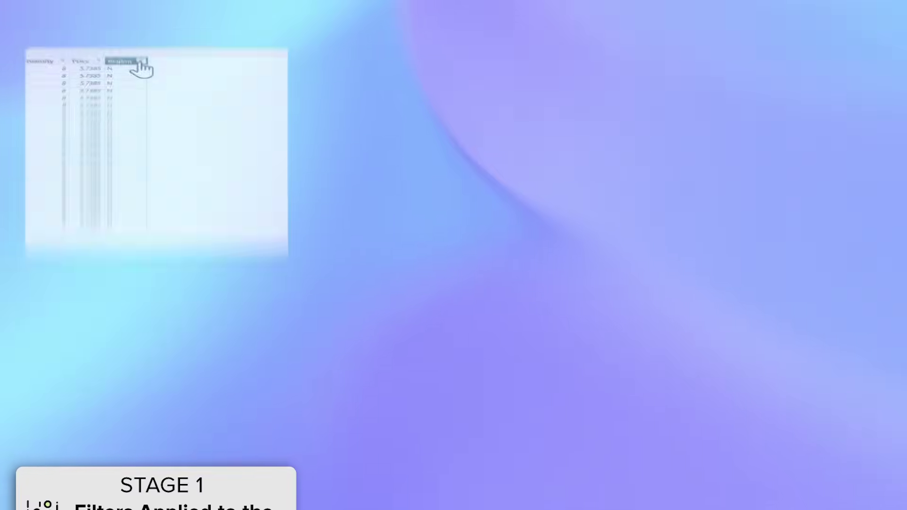
- Filter the Region column to E in the Power BI sales table data
{"action": "left_click", "coordinate": [139, 66]}
{"action": "left_click", "coordinate": [180, 179]}
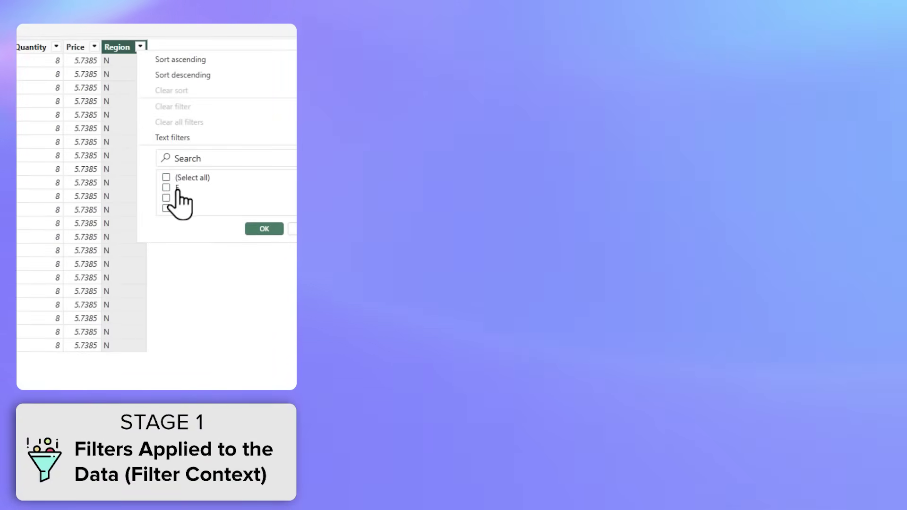
{"action": "left_click", "coordinate": [175, 188]}
{"action": "left_click", "coordinate": [261, 229]}
- Define the Unique Dates measure as DISTINCTCOUNT(Sales[OrderDate])
{"action": "type", "text": "dist"}
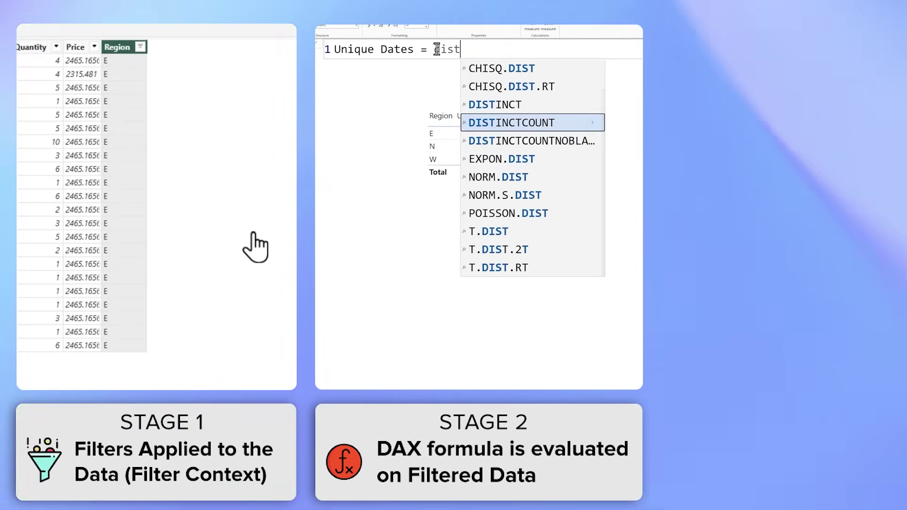
{"action": "key", "text": "Tab"}
{"action": "type", "text": "sa"}
{"action": "key", "text": "Down"}
{"action": "key", "text": "Tab"}
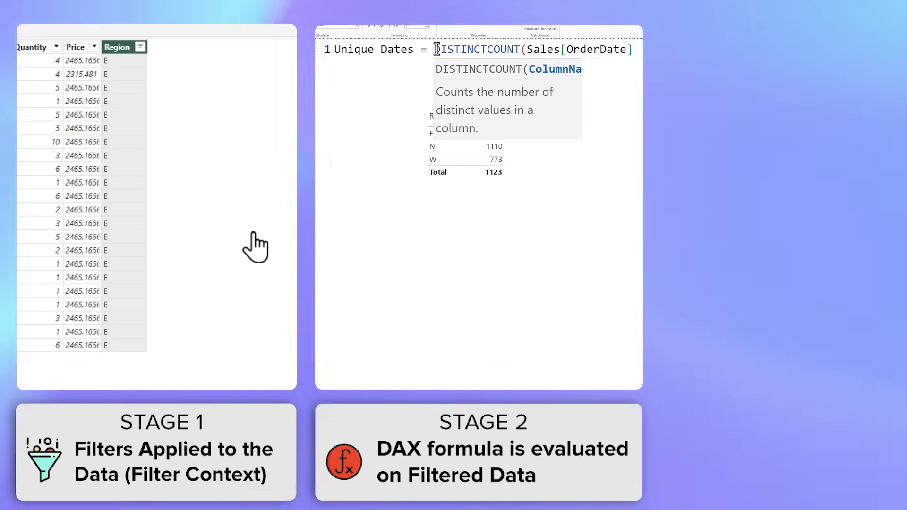
{"action": "type", "text": ")"}
{"action": "key", "text": "Return"}
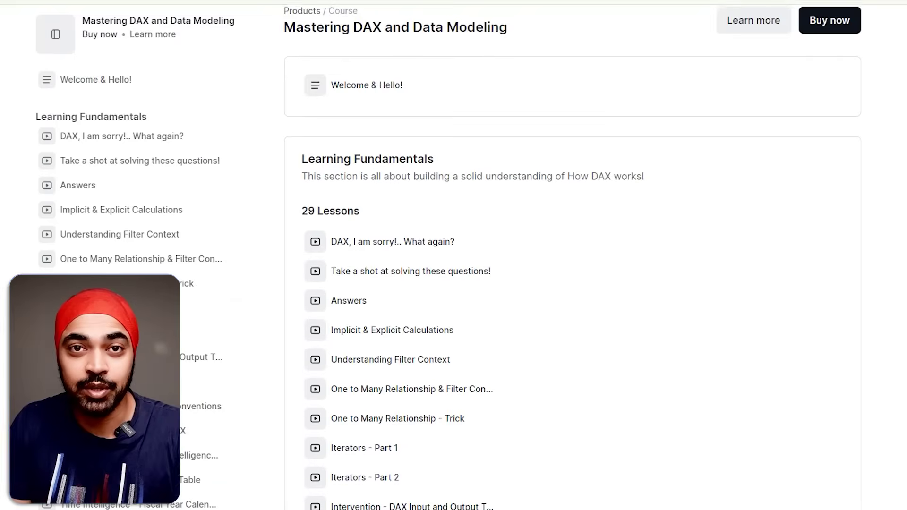
- Look through the Mastering DAX and Data Modeling lesson list and play the Creating Models with Dual Calendar Tables lesson
{"action": "scroll", "coordinate": [573, 284], "scroll_direction": "down", "scroll_amount": 3}
{"action": "scroll", "coordinate": [573, 279], "scroll_direction": "down", "scroll_amount": 2}
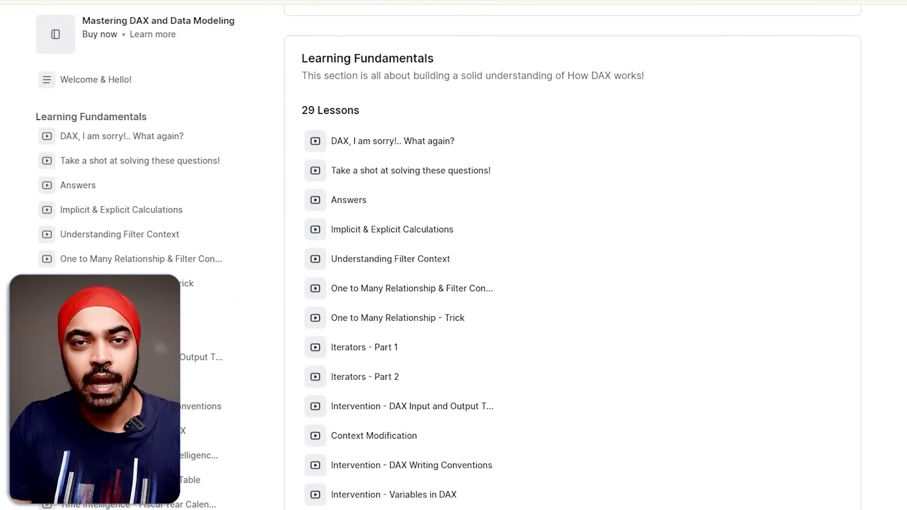
{"action": "scroll", "coordinate": [573, 257], "scroll_direction": "down", "scroll_amount": 2}
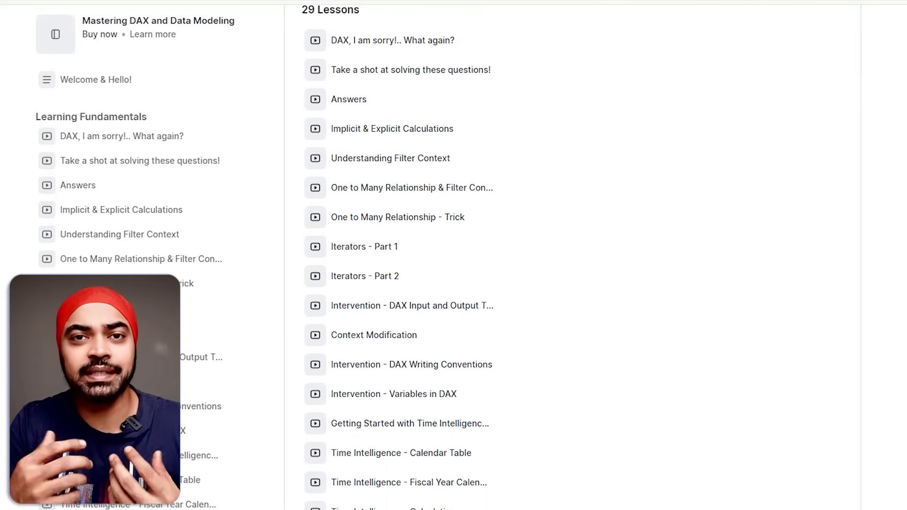
{"action": "scroll", "coordinate": [573, 257], "scroll_direction": "down", "scroll_amount": 2}
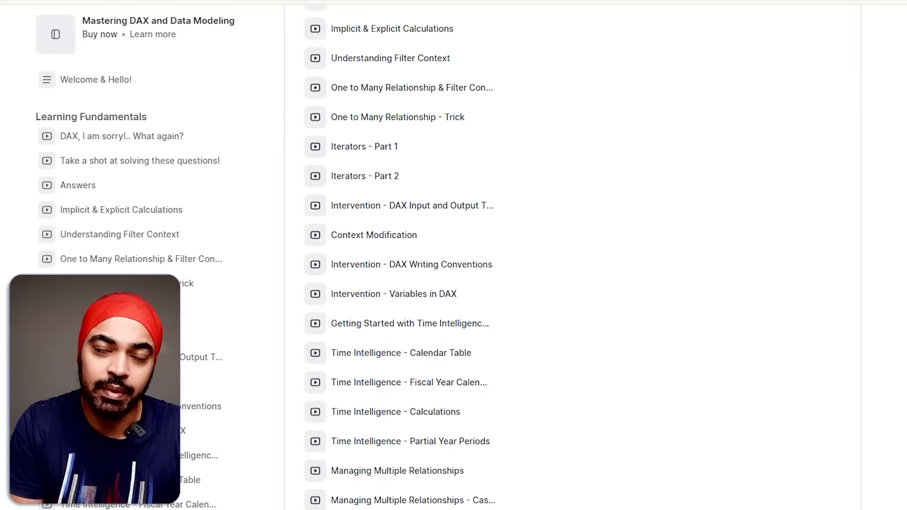
{"action": "scroll", "coordinate": [572, 258], "scroll_direction": "down", "scroll_amount": 1}
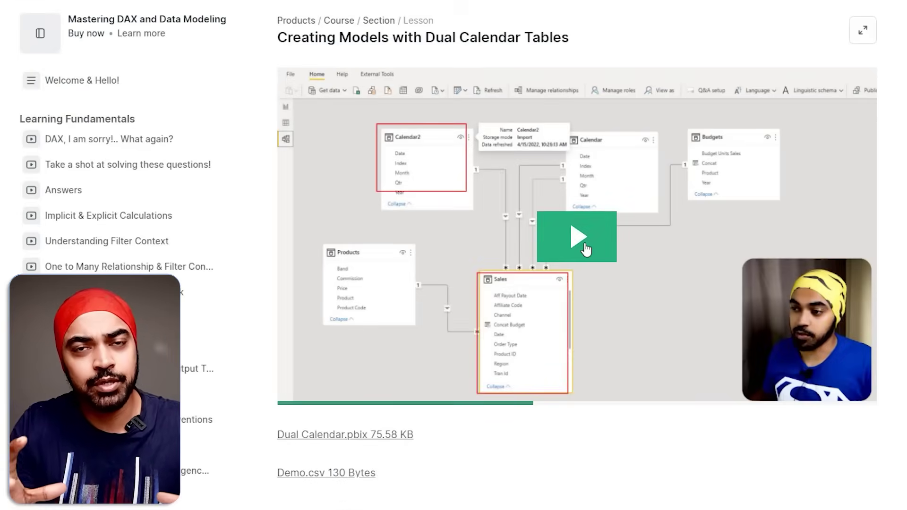
{"action": "left_click", "coordinate": [585, 249]}
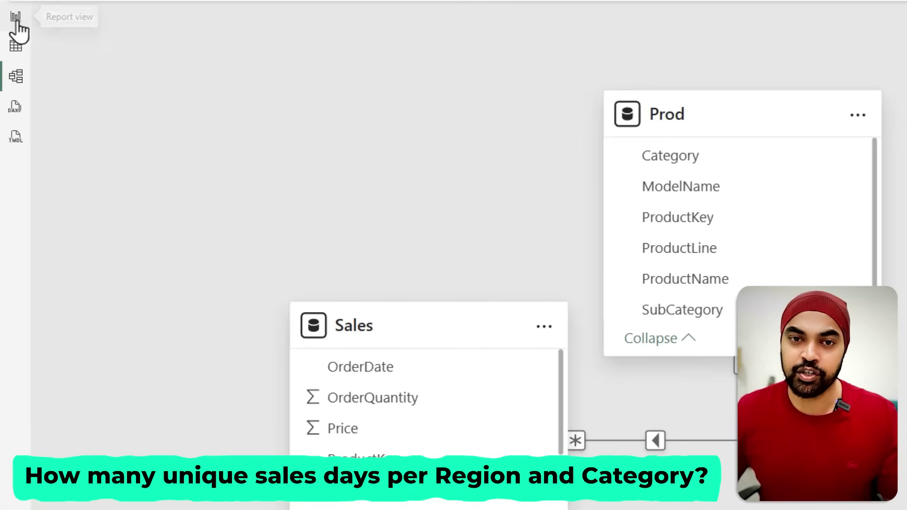
- Mark the Unique Dates value for Accessories in region E in the report, and the Region column in the Excel sales data
{"action": "left_click", "coordinate": [16, 18]}
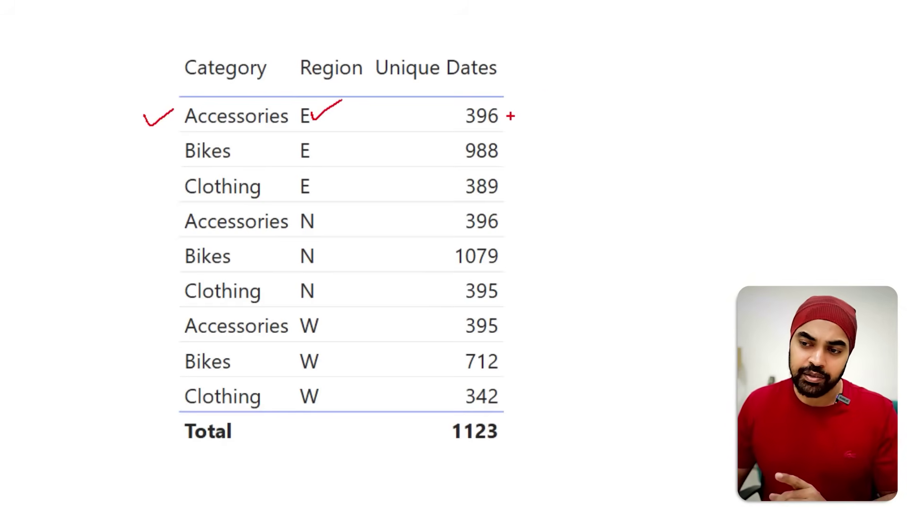
{"action": "left_click_drag", "start_coordinate": [511, 116], "coordinate": [518, 105]}
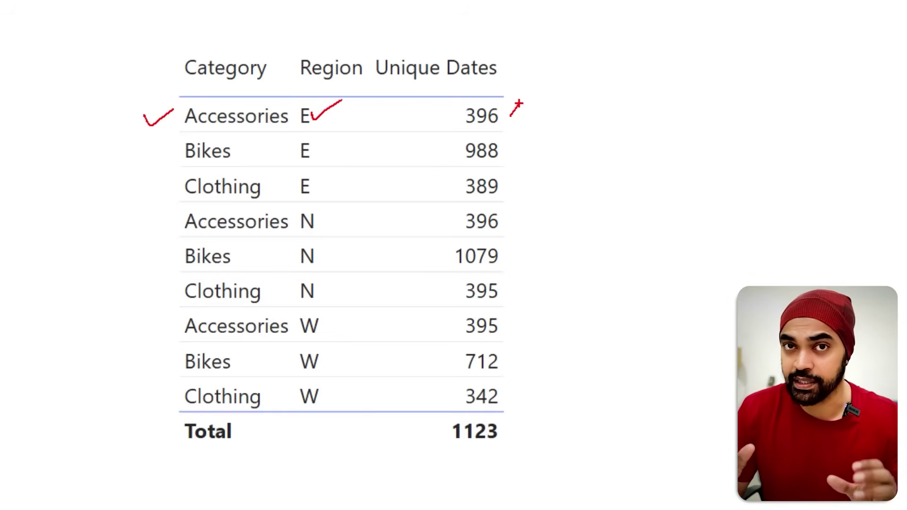
{"action": "key", "text": "Escape"}
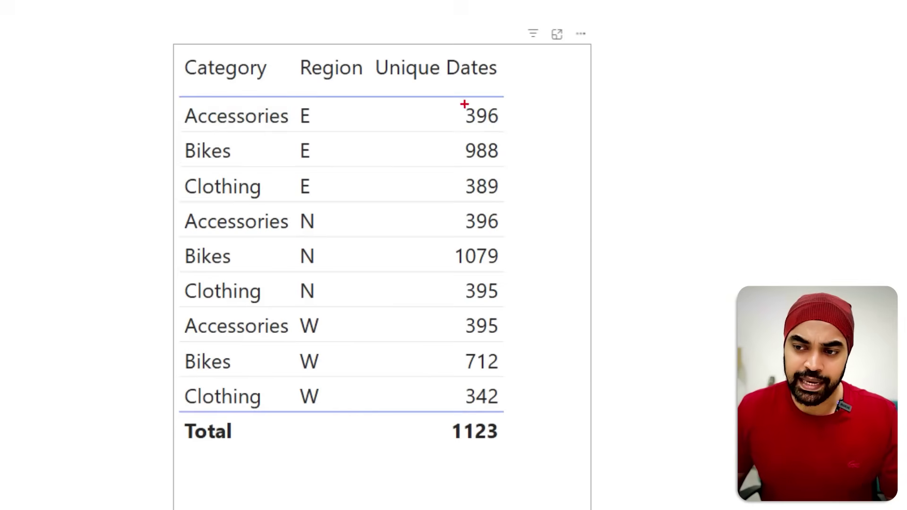
{"action": "left_click_drag", "start_coordinate": [440, 98], "coordinate": [508, 133]}
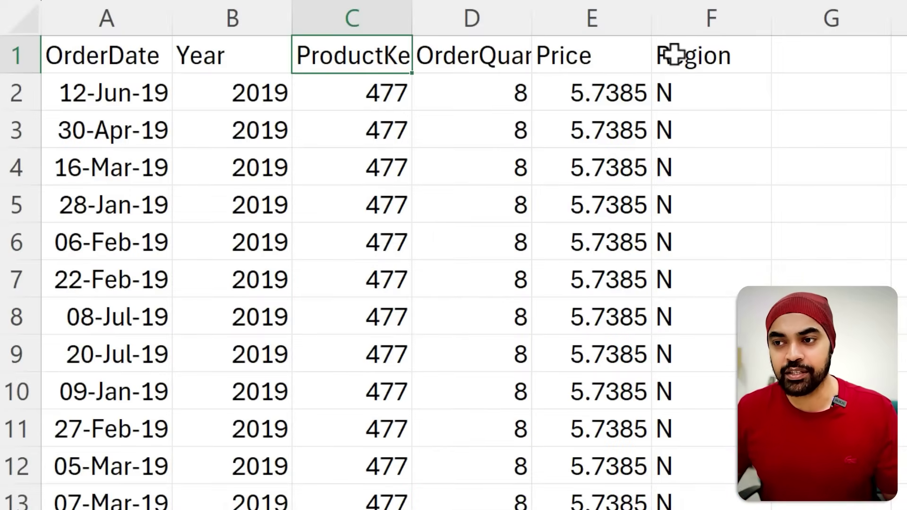
{"action": "left_click_drag", "start_coordinate": [644, 32], "coordinate": [736, 244]}
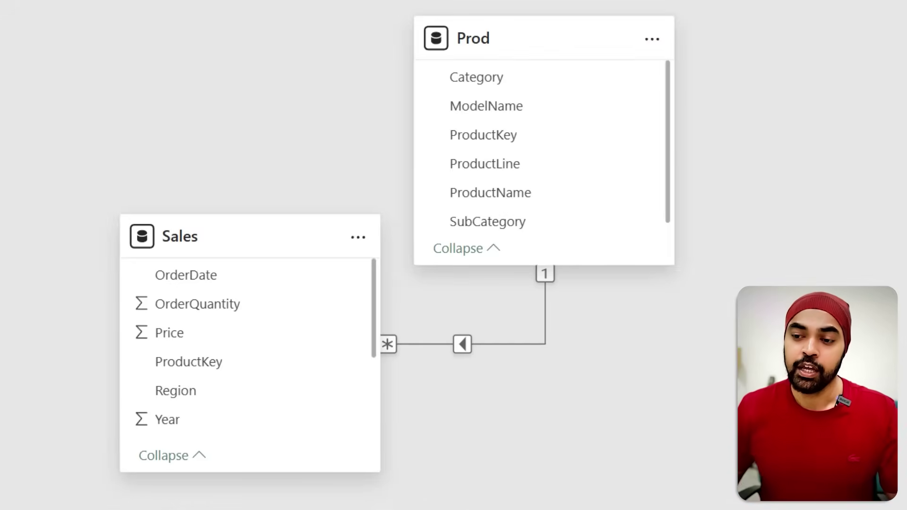
- Filter the Category column of the Prod table data to Accessories and mark the remaining ProductKey values
{"action": "mouse_move", "coordinate": [478, 344]}
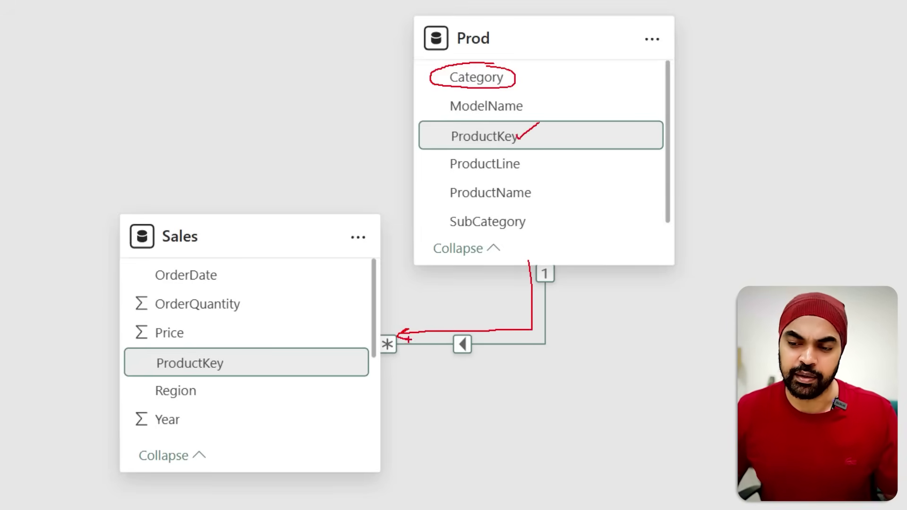
{"action": "left_click", "coordinate": [11, 73]}
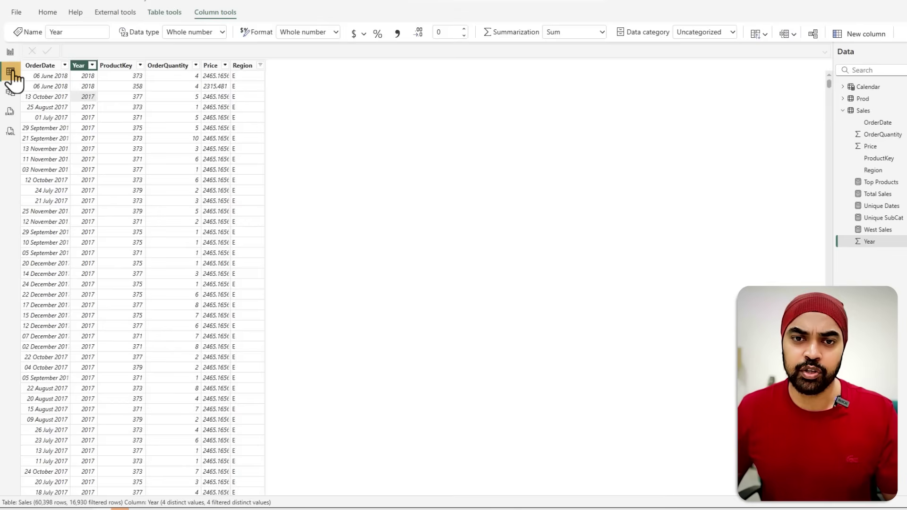
{"action": "left_click", "coordinate": [893, 99]}
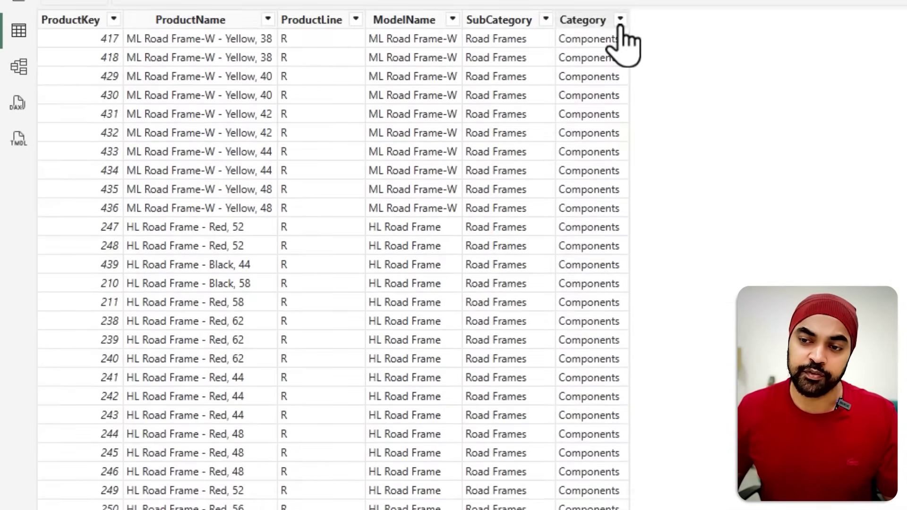
{"action": "left_click", "coordinate": [349, 65]}
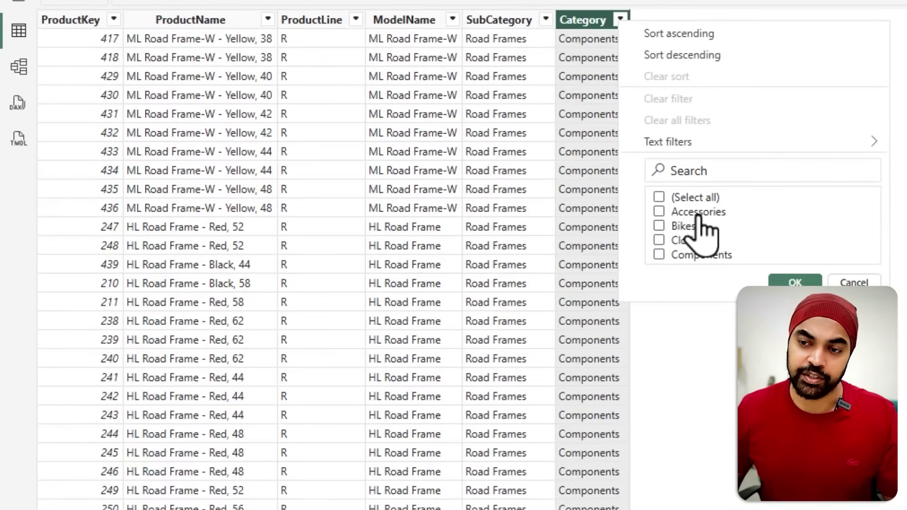
{"action": "left_click", "coordinate": [789, 283]}
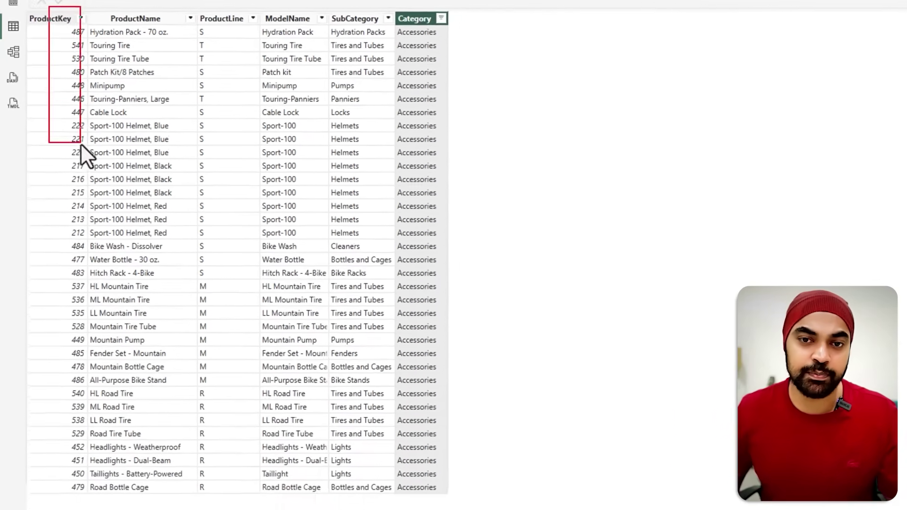
{"action": "mouse_move", "coordinate": [80, 143]}
{"action": "left_mouse_down"}
{"action": "mouse_move", "coordinate": [83, 467]}
{"action": "mouse_move", "coordinate": [151, 502]}
{"action": "mouse_move", "coordinate": [328, 482]}
{"action": "left_mouse_up"}
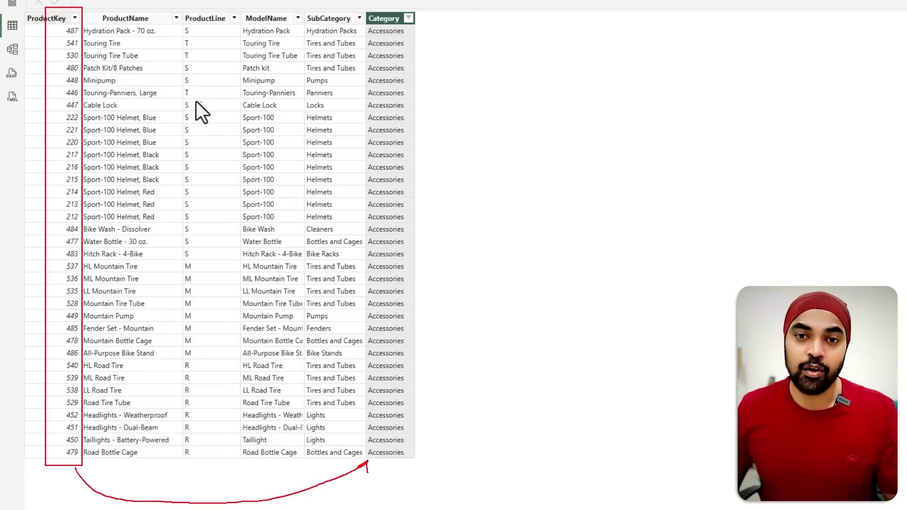
- Mark the ProductKey field in Prod, its filter path to Sales, and the ProductKey and Region fields in Sales in the model diagram
{"action": "left_click", "coordinate": [13, 49]}
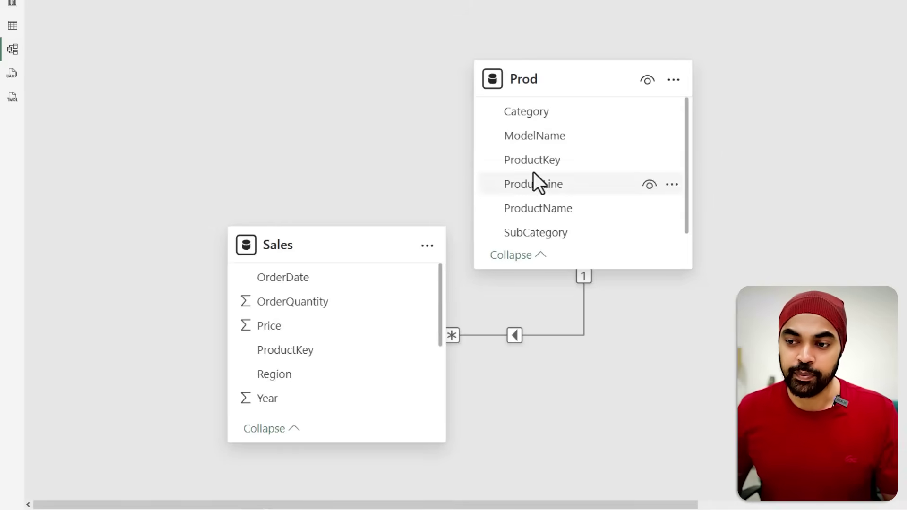
{"action": "left_click_drag", "start_coordinate": [487, 149], "coordinate": [533, 167]}
{"action": "left_click_drag", "start_coordinate": [469, 128], "coordinate": [513, 135]}
{"action": "mouse_move", "coordinate": [505, 231]}
{"action": "left_mouse_down"}
{"action": "mouse_move", "coordinate": [508, 262]}
{"action": "mouse_move", "coordinate": [464, 294]}
{"action": "left_mouse_up"}
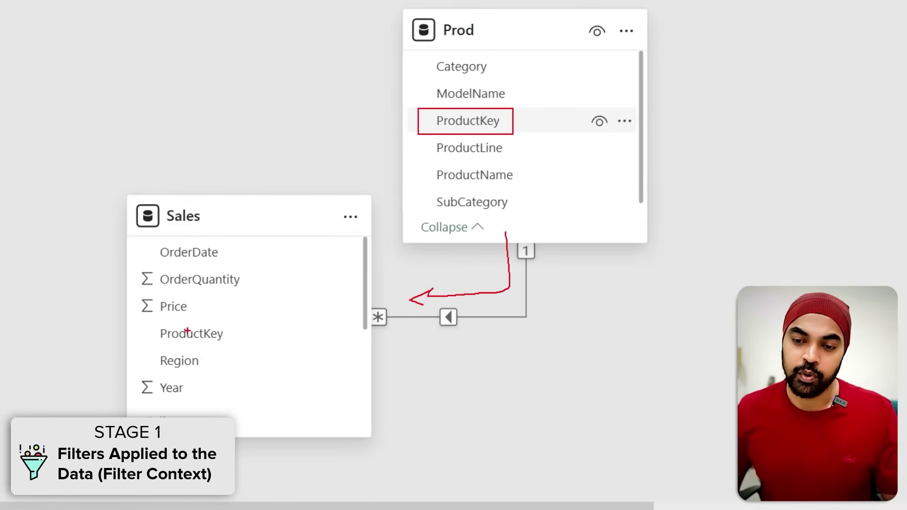
{"action": "left_click_drag", "start_coordinate": [166, 331], "coordinate": [235, 353]}
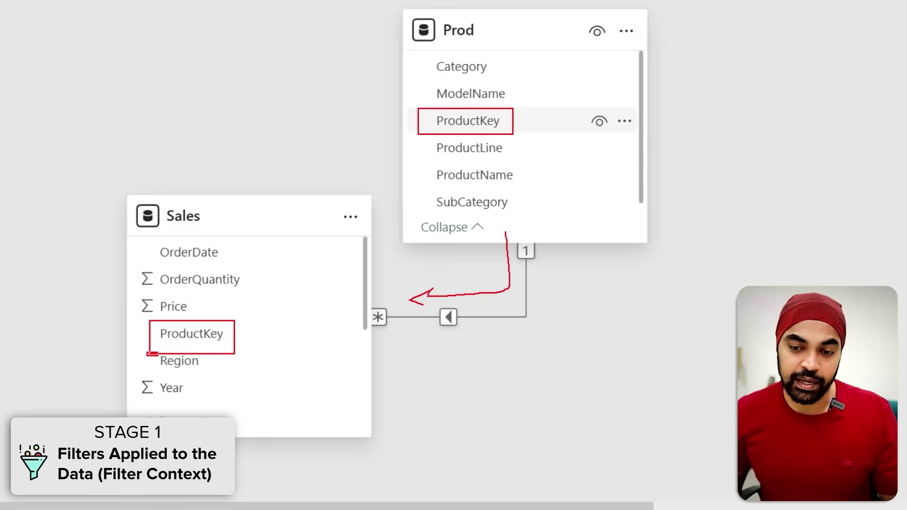
{"action": "left_click_drag", "start_coordinate": [147, 353], "coordinate": [226, 380]}
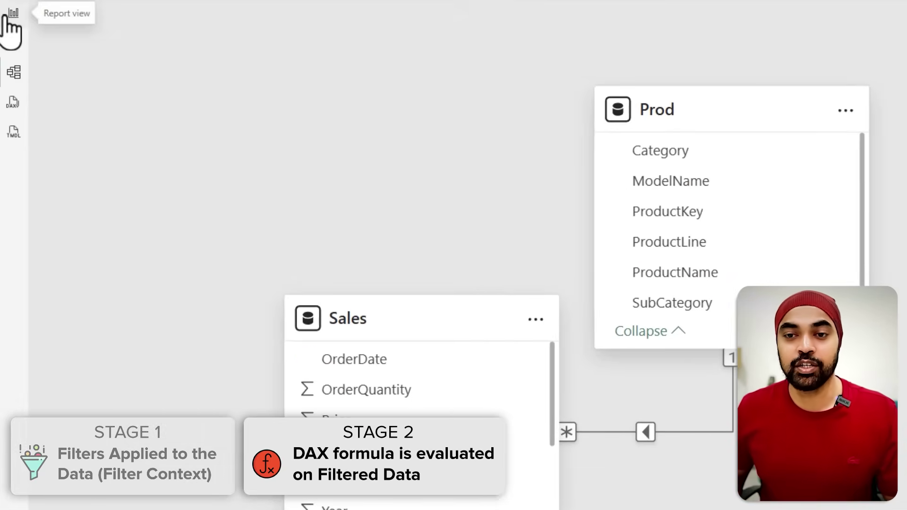
- Mark the Unique Dates value for Accessories in region E in the report, and underline ProductKey in Prod and Sales in the model
{"action": "left_click", "coordinate": [7, 15]}
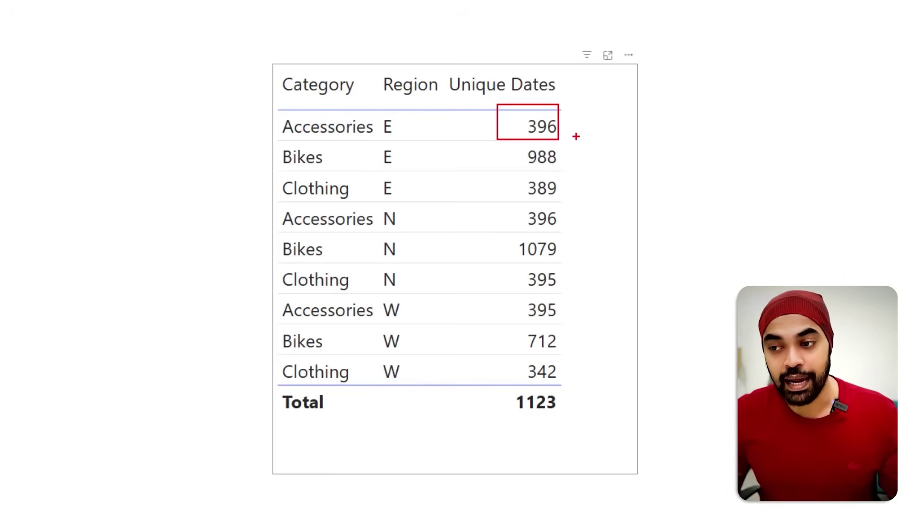
{"action": "left_click_drag", "start_coordinate": [577, 136], "coordinate": [591, 121]}
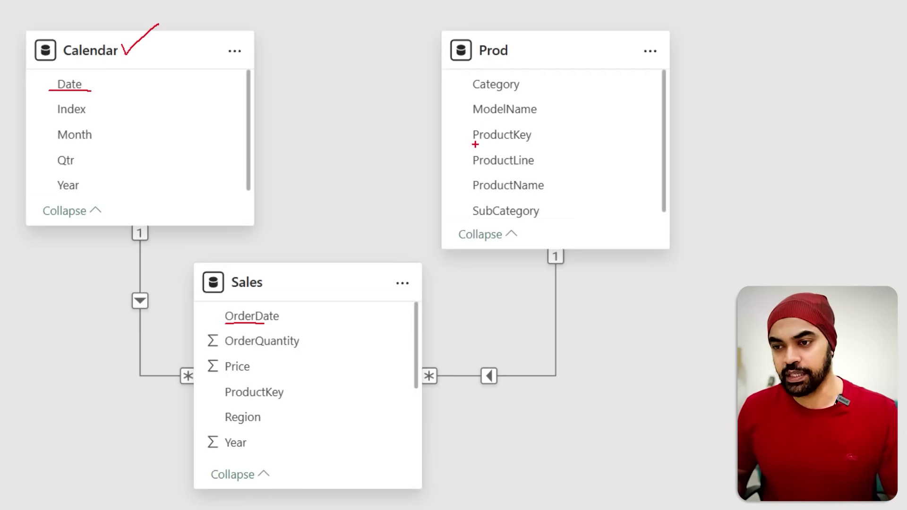
{"action": "left_click_drag", "start_coordinate": [469, 145], "coordinate": [522, 143]}
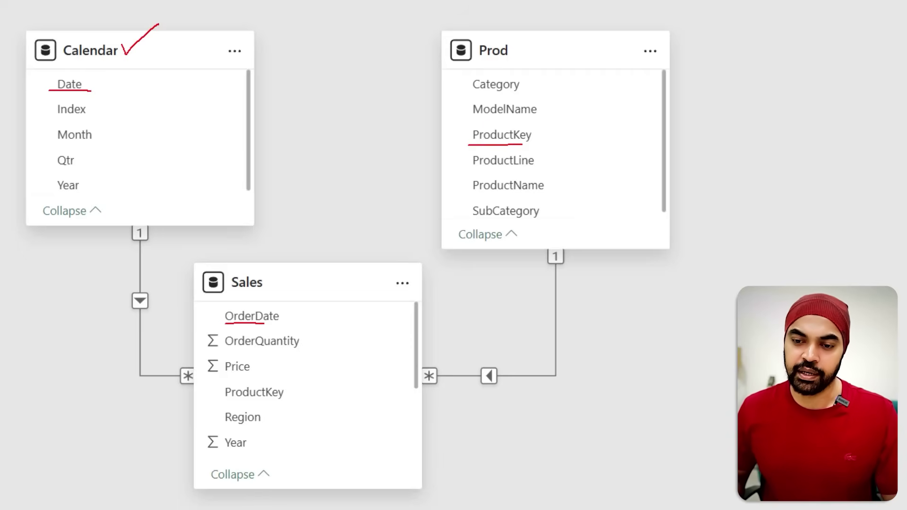
{"action": "left_click_drag", "start_coordinate": [246, 403], "coordinate": [276, 403]}
{"action": "key", "text": "Escape"}
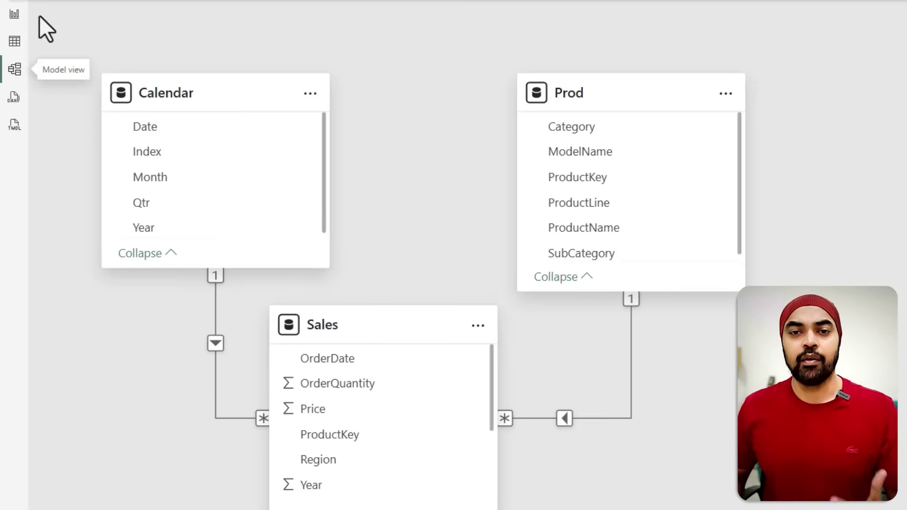
- Mark the 2016, Region and Q1 headings of the report matrix and review the relationships between Calendar, Prod and Sales
{"action": "left_click", "coordinate": [14, 15]}
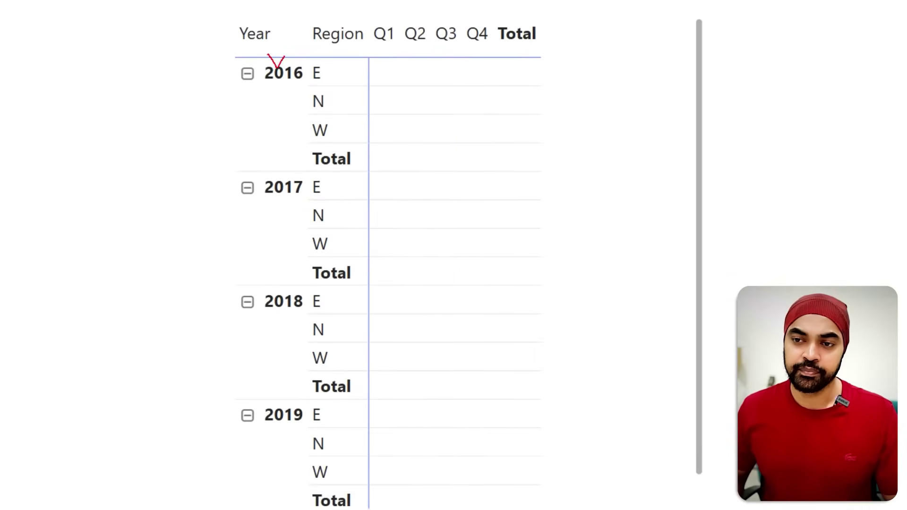
{"action": "left_click_drag", "start_coordinate": [285, 56], "coordinate": [292, 46]}
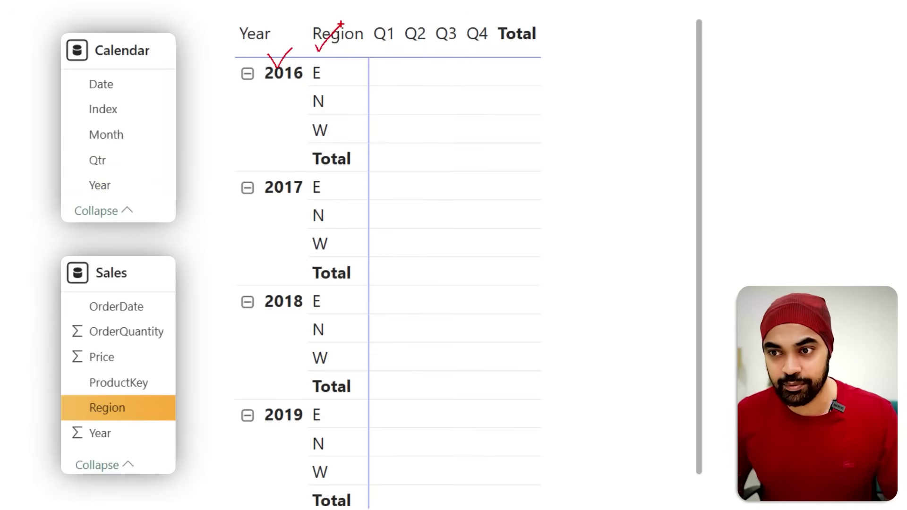
{"action": "left_click_drag", "start_coordinate": [372, 19], "coordinate": [395, 4]}
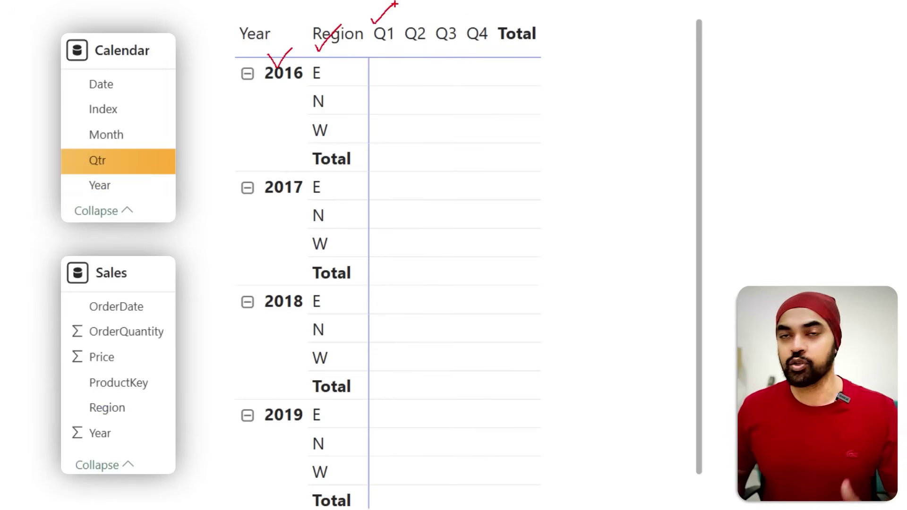
{"action": "key", "text": "Escape"}
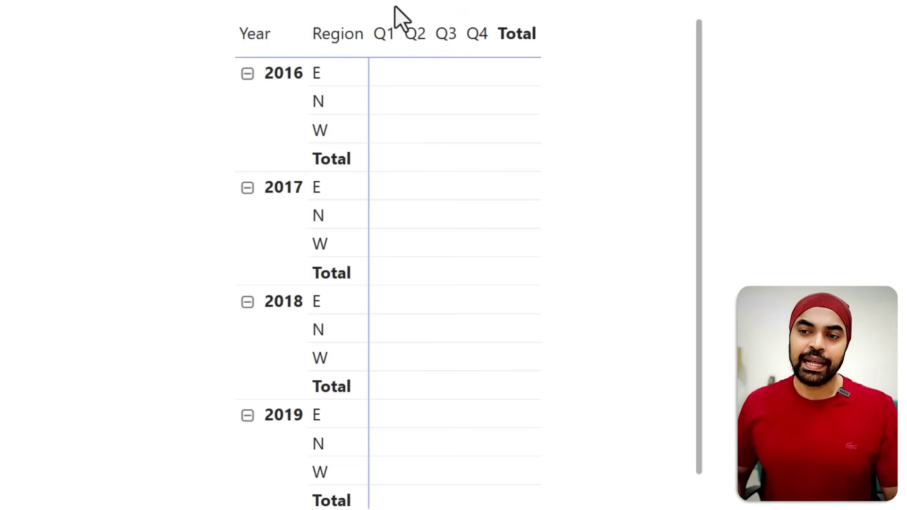
{"action": "key", "text": "ctrl+2"}
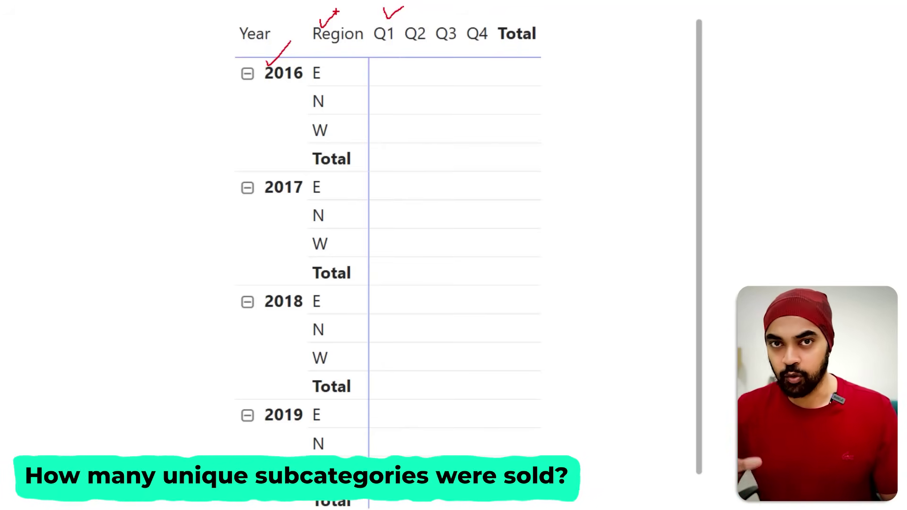
{"action": "key", "text": "Escape"}
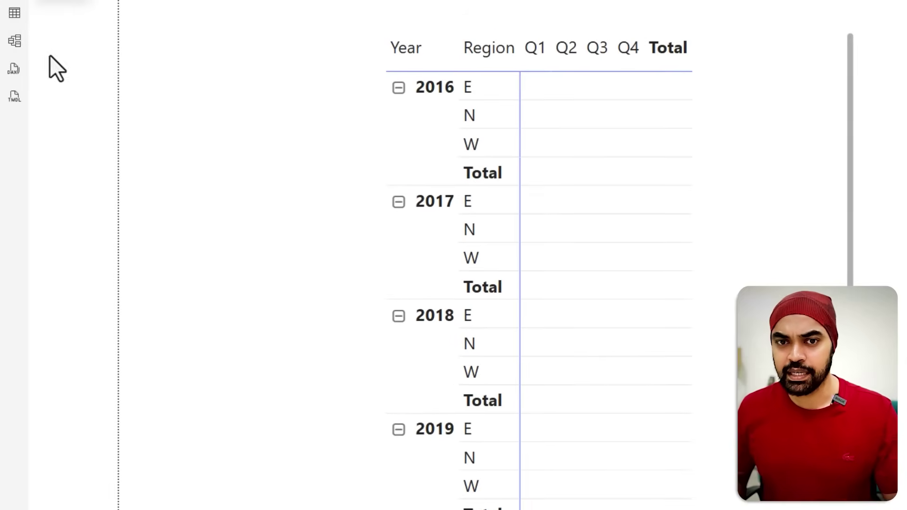
{"action": "left_click", "coordinate": [13, 41]}
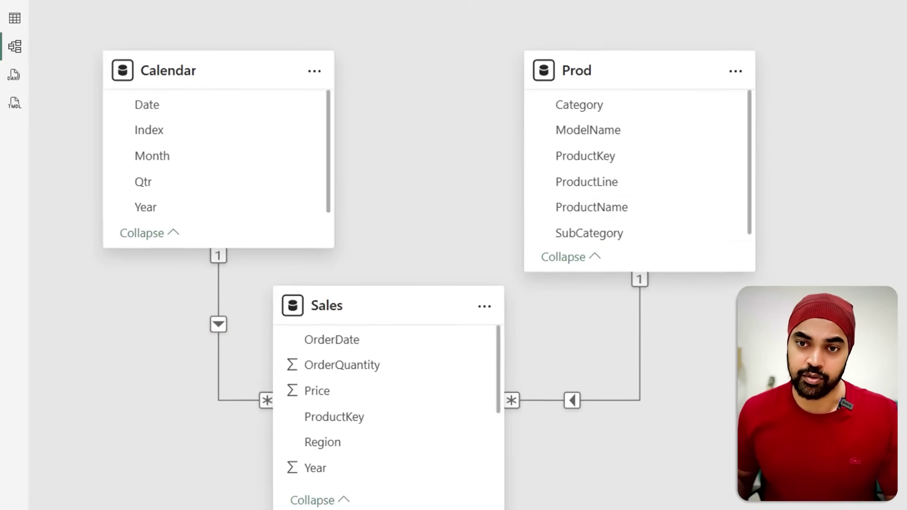
{"action": "left_click", "coordinate": [20, 26]}
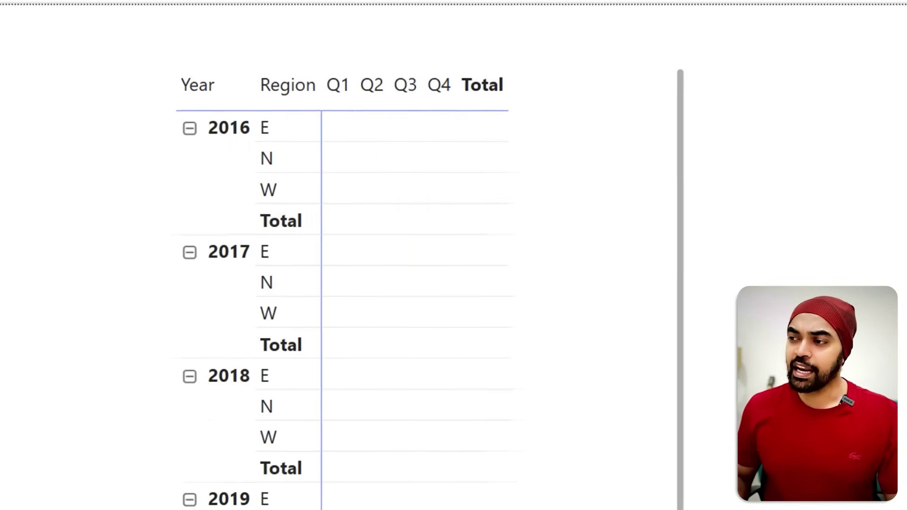
- Define the Unique SubCat measure as DISTINCTCOUNT(Prod[SubCategory])
{"action": "left_click", "coordinate": [894, 16]}
{"action": "left_click", "coordinate": [704, 470]}
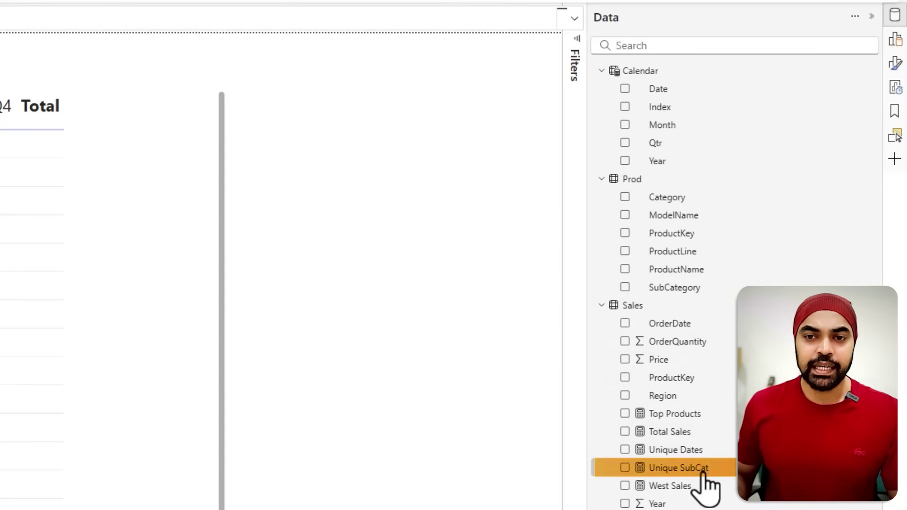
{"action": "left_click", "coordinate": [377, 44]}
{"action": "key", "text": "BackSpace"}
{"action": "key", "text": "BackSpace"}
{"action": "scroll", "coordinate": [189, 52], "scroll_direction": "up", "scroll_amount": 5}
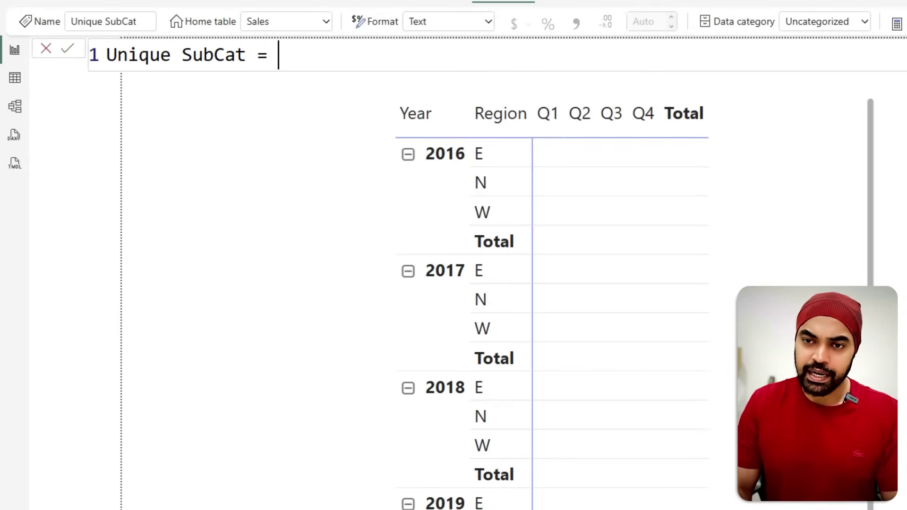
{"action": "type", "text": "distin"}
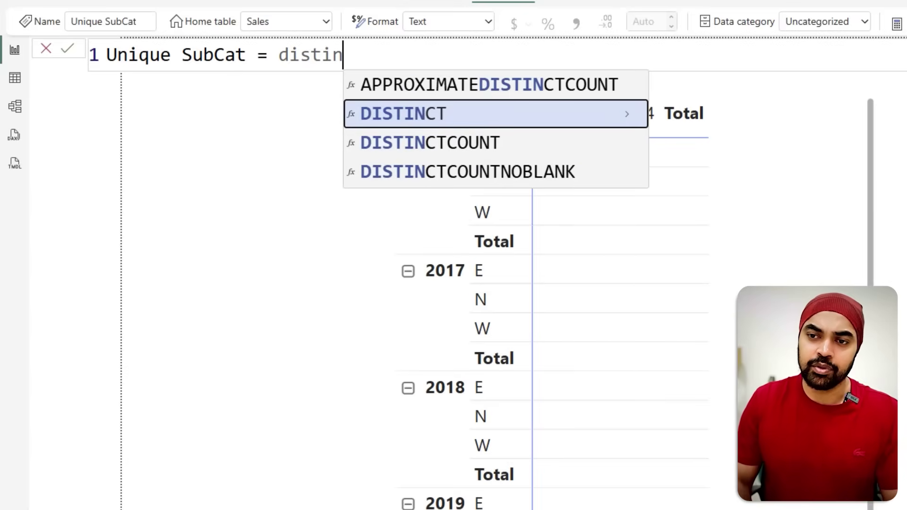
{"action": "type", "text": "c"}
{"action": "key", "text": "Tab"}
{"action": "type", "text": "sub"}
{"action": "key", "text": "Tab"}
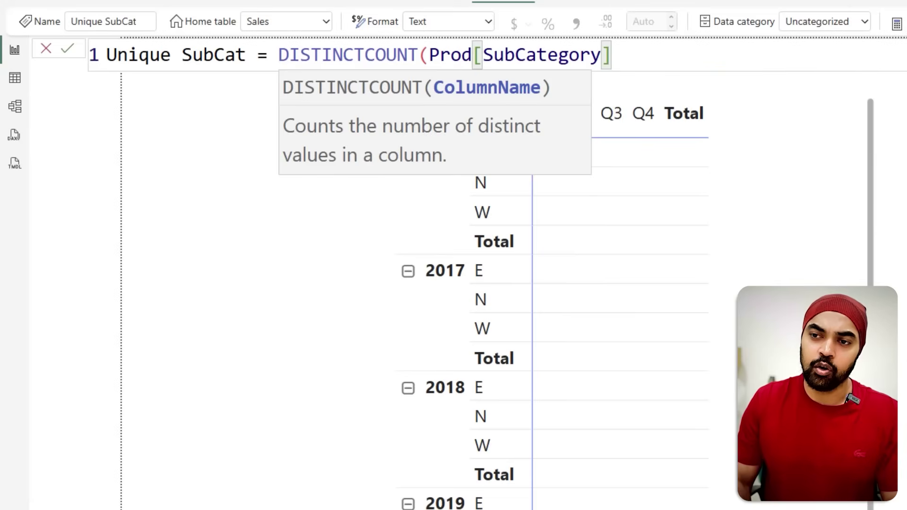
{"action": "type", "text": ")"}
{"action": "key", "text": "Return"}
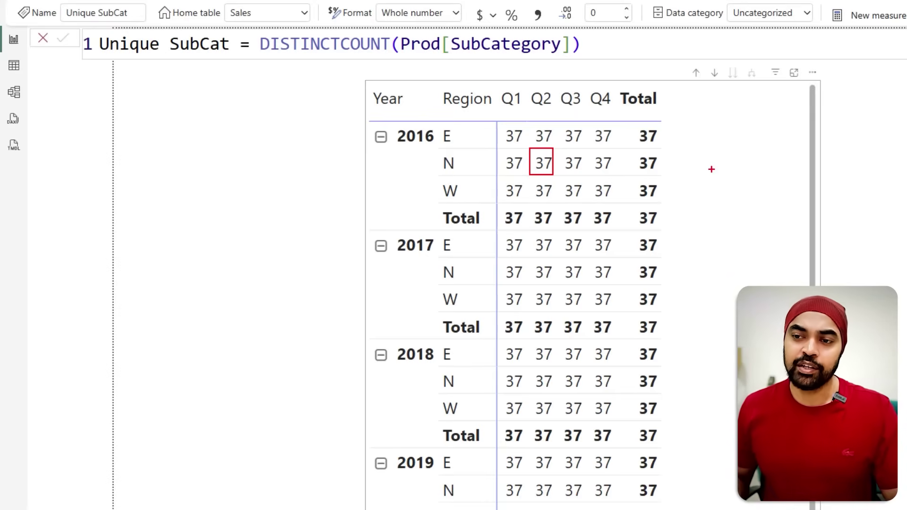
- Mark the 2016, region E, Q1 value in the matrix and trace its Calendar and Region filters through the model diagram
{"action": "key", "text": "Escape"}
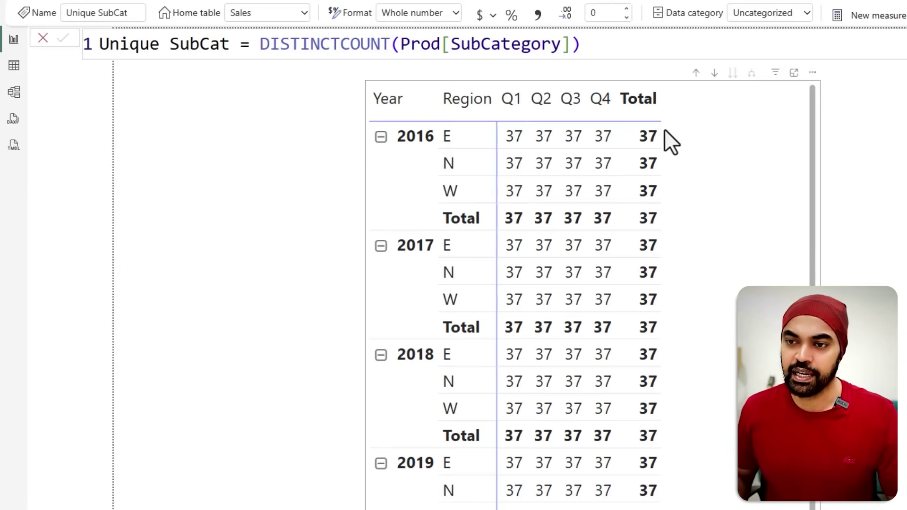
{"action": "left_click_drag", "start_coordinate": [492, 118], "coordinate": [531, 149]}
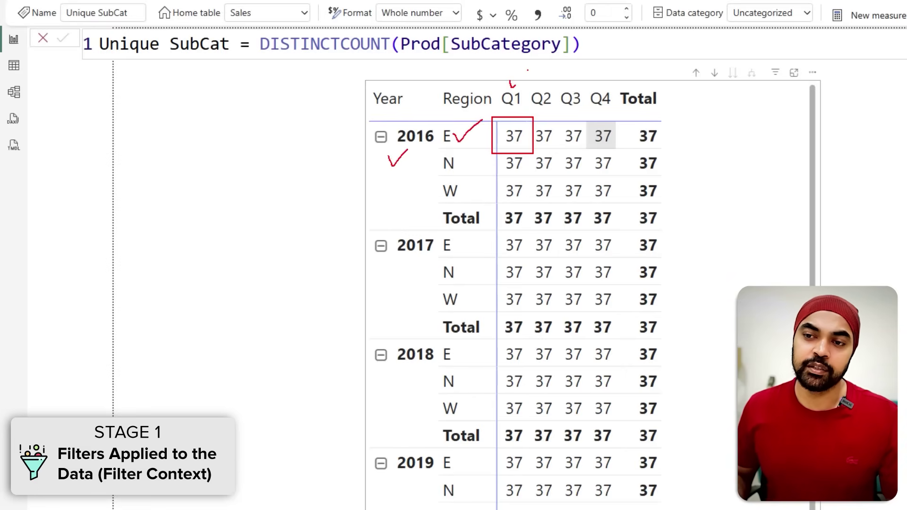
{"action": "left_click", "coordinate": [13, 92]}
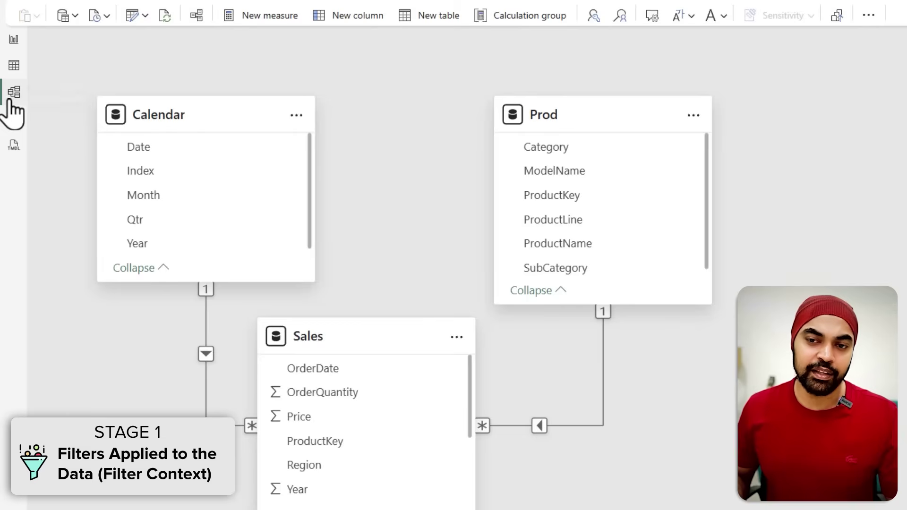
{"action": "left_click_drag", "start_coordinate": [124, 207], "coordinate": [159, 225]}
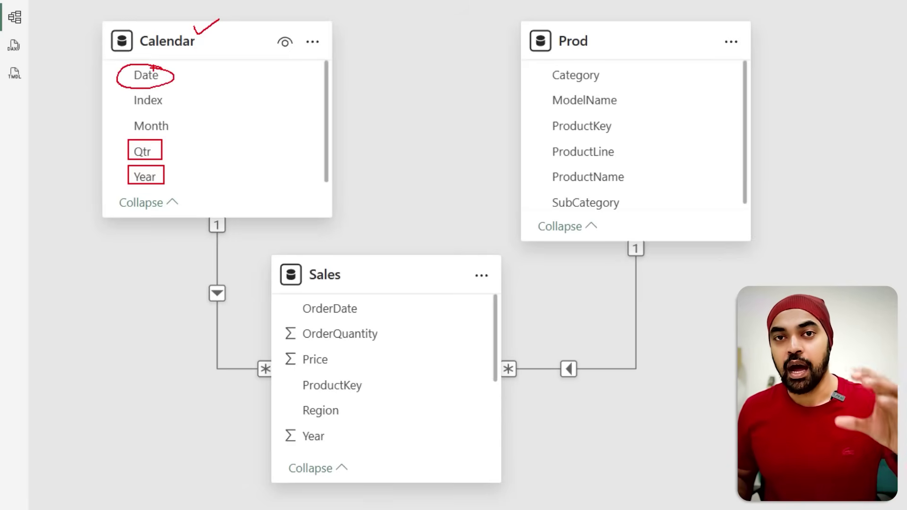
{"action": "left_click_drag", "start_coordinate": [116, 80], "coordinate": [114, 110]}
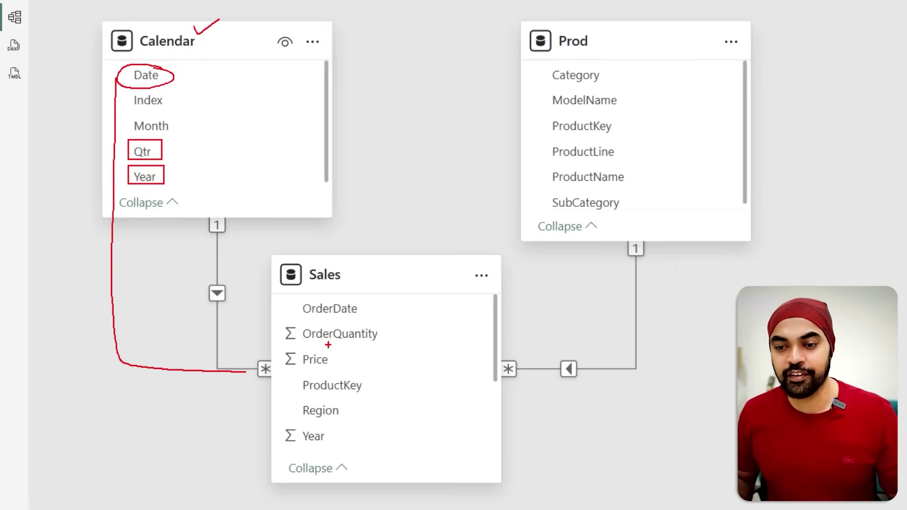
{"action": "left_click_drag", "start_coordinate": [345, 312], "coordinate": [370, 319]}
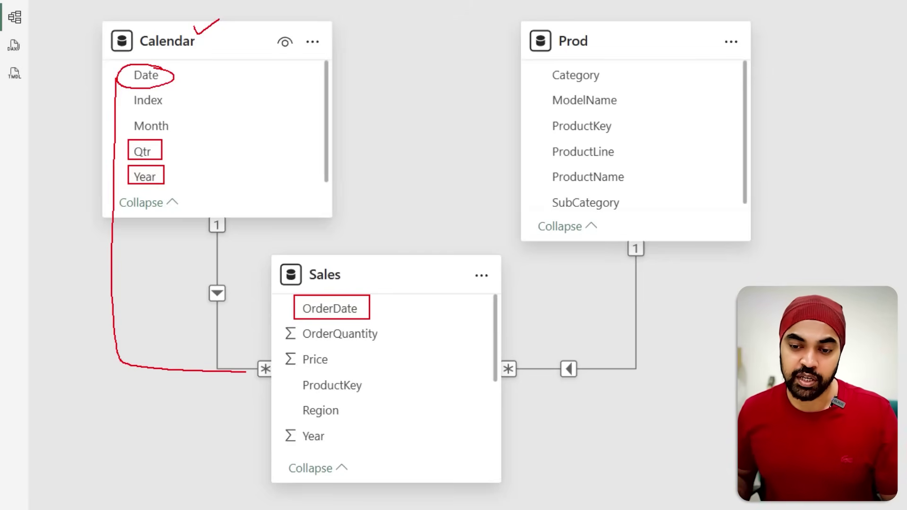
{"action": "left_click_drag", "start_coordinate": [287, 401], "coordinate": [353, 427]}
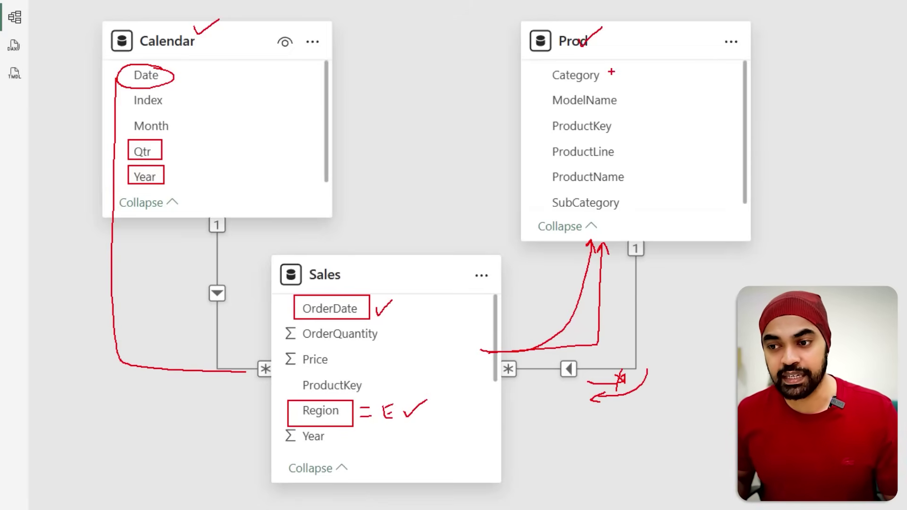
{"action": "key", "text": "Escape"}
{"action": "key", "text": "ctrl+2"}
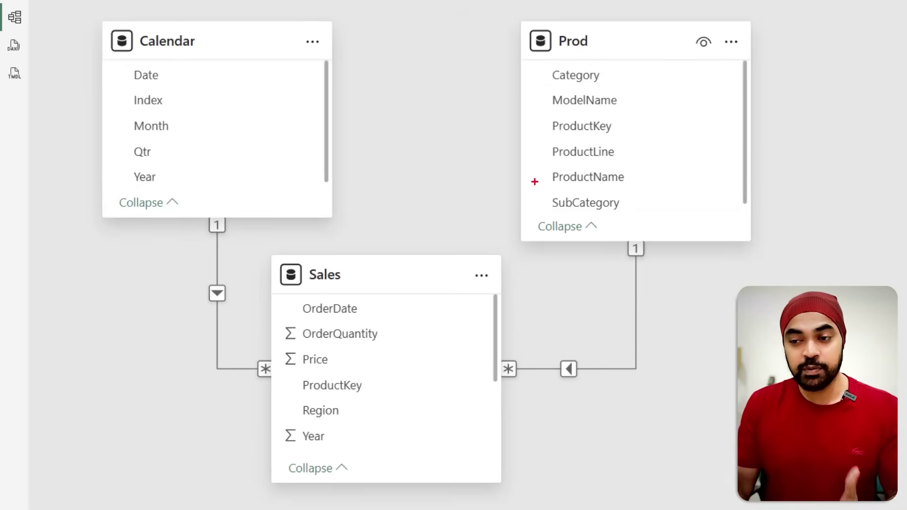
- Mark SubCategory in the Prod table of the model diagram and open the Prod table's data rows
{"action": "left_click_drag", "start_coordinate": [535, 186], "coordinate": [628, 216]}
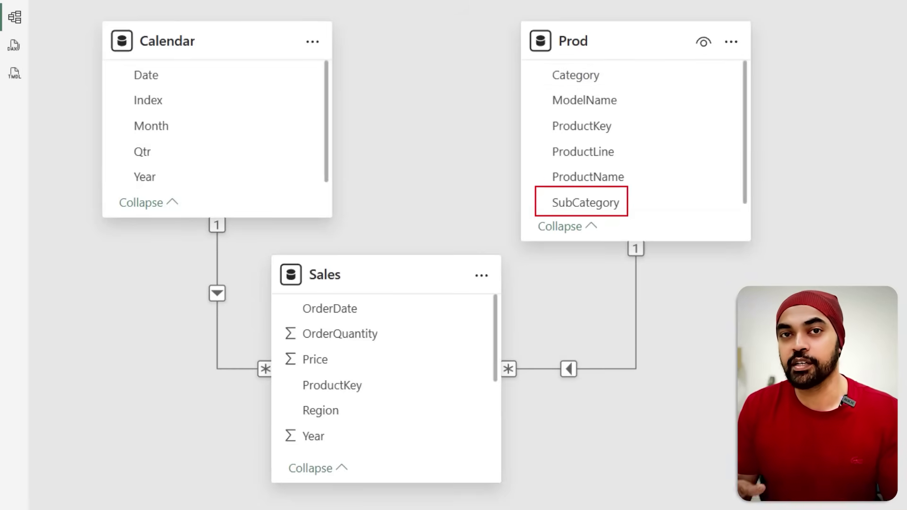
{"action": "key", "text": "Escape"}
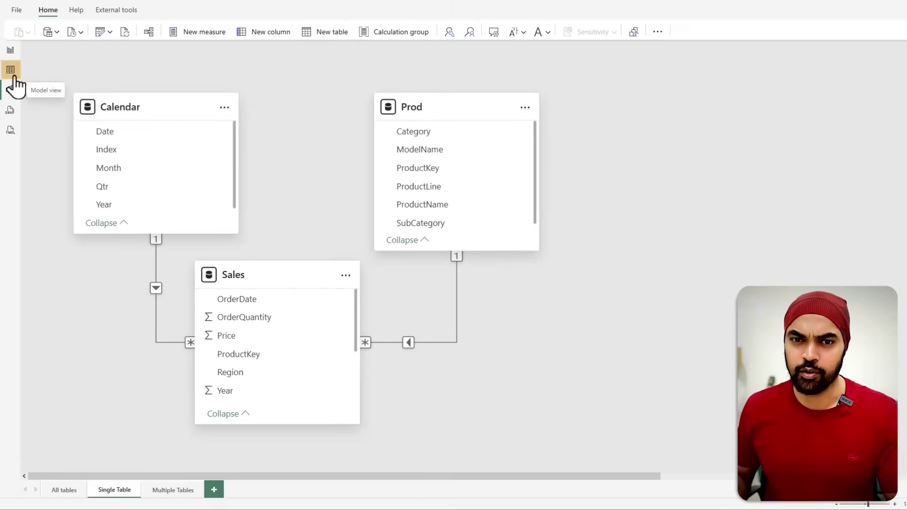
{"action": "left_click", "coordinate": [10, 70]}
{"action": "left_click", "coordinate": [869, 97]}
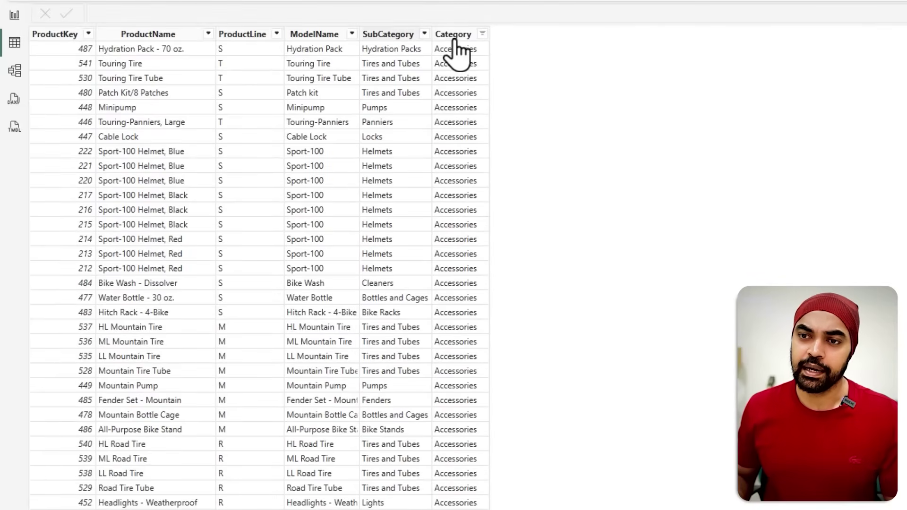
- Clear the filter on the Prod table's Category column and select the SubCategory column
{"action": "right_click", "coordinate": [450, 37]}
{"action": "left_click", "coordinate": [479, 111]}
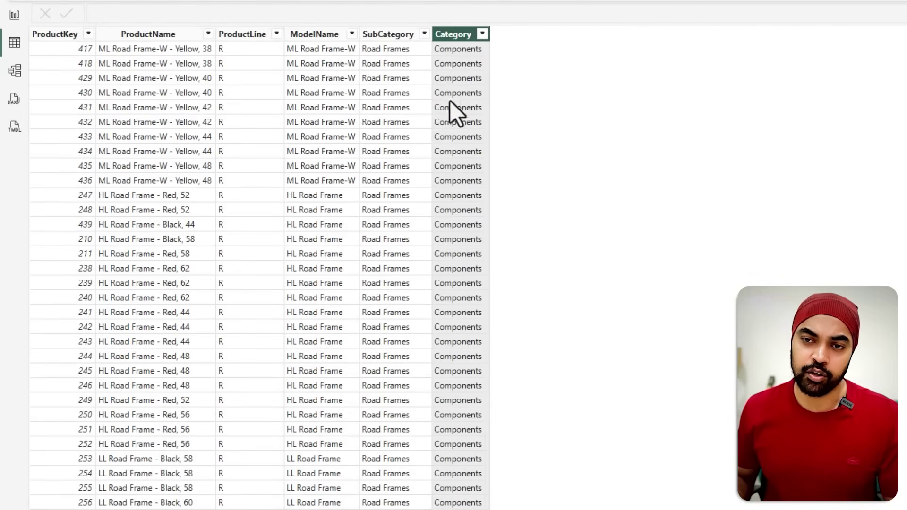
{"action": "left_click", "coordinate": [401, 36]}
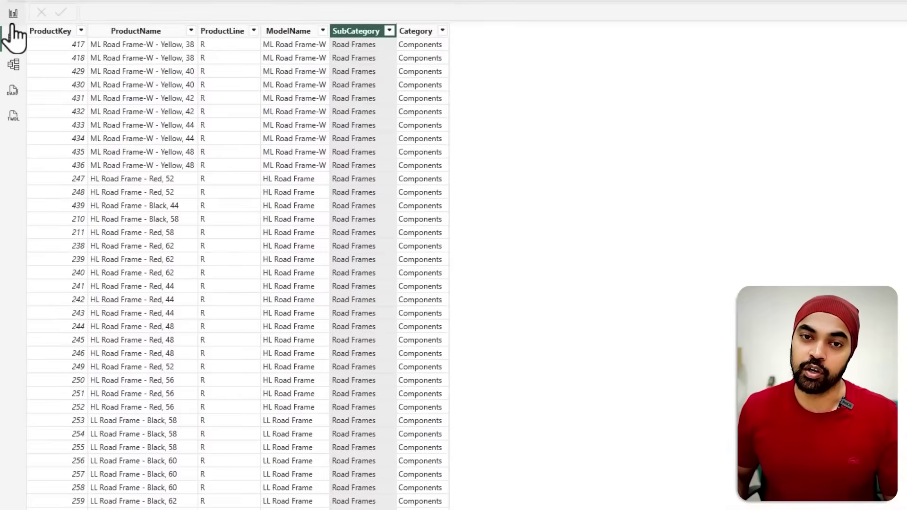
- Review the report matrix, and trace the Year, Qtr and Region filters through Sales[ProductKey] to Prod in the model diagram
{"action": "left_click", "coordinate": [12, 25]}
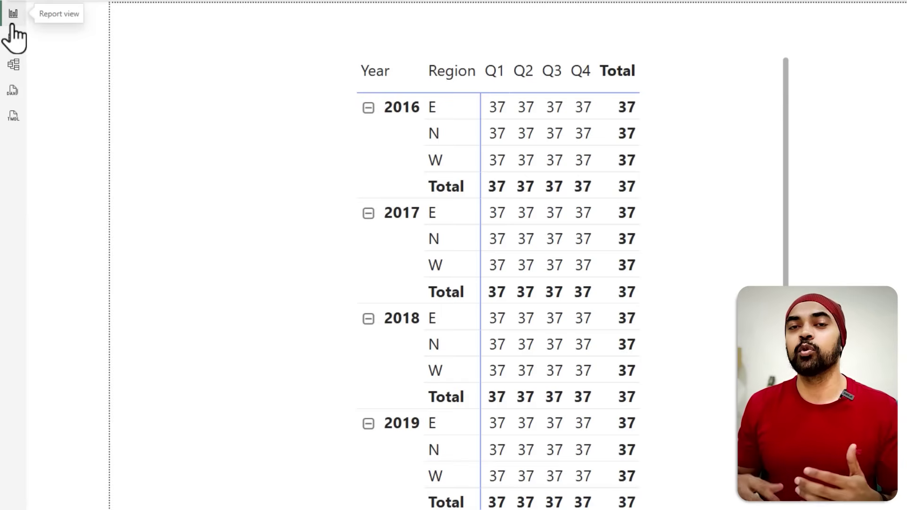
{"action": "left_click", "coordinate": [14, 66]}
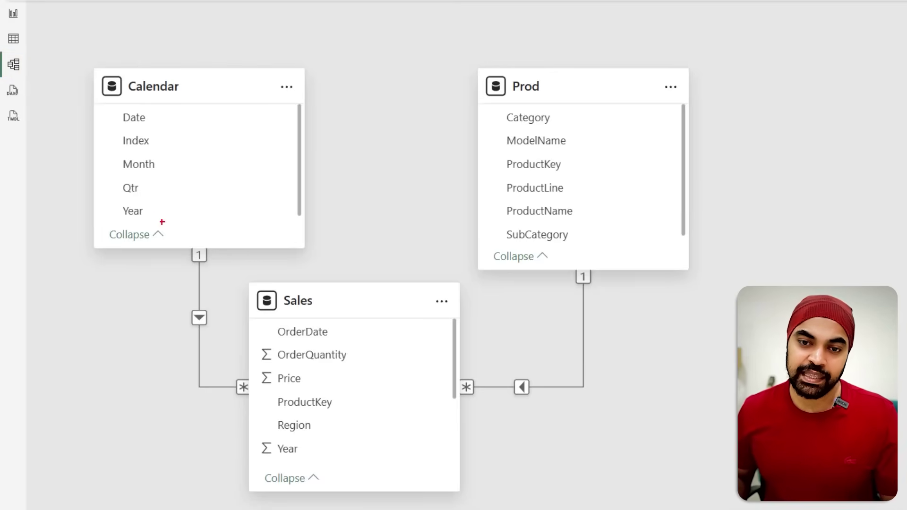
{"action": "left_click_drag", "start_coordinate": [109, 201], "coordinate": [157, 222]}
{"action": "left_click_drag", "start_coordinate": [115, 175], "coordinate": [154, 208]}
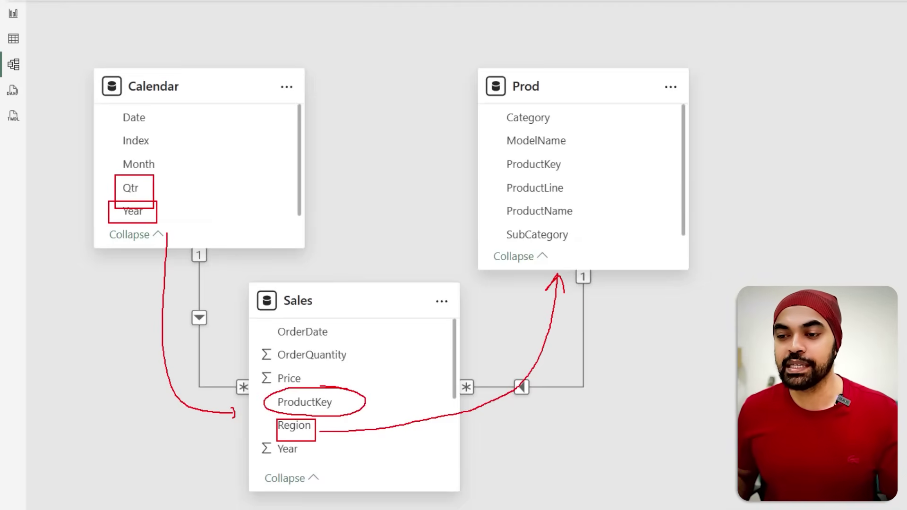
{"action": "key", "text": "Escape"}
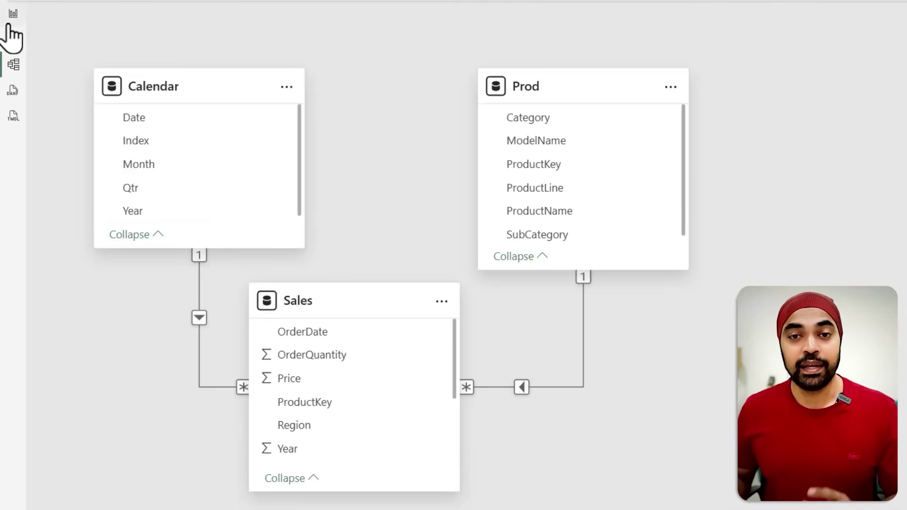
- Wrap the DISTINCTCOUNT expression of the report's Unique SubCat measure as the first argument of a CALCULATE function
{"action": "left_click", "coordinate": [14, 14]}
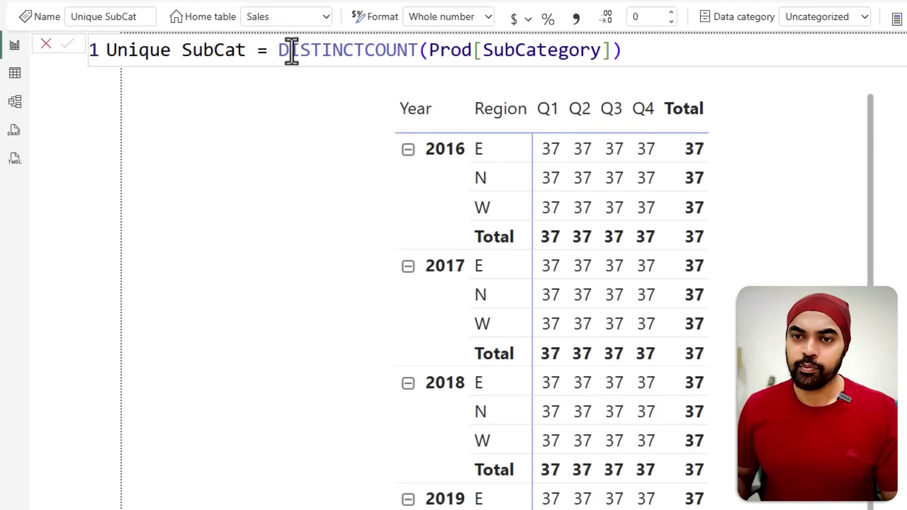
{"action": "double_click", "coordinate": [279, 49]}
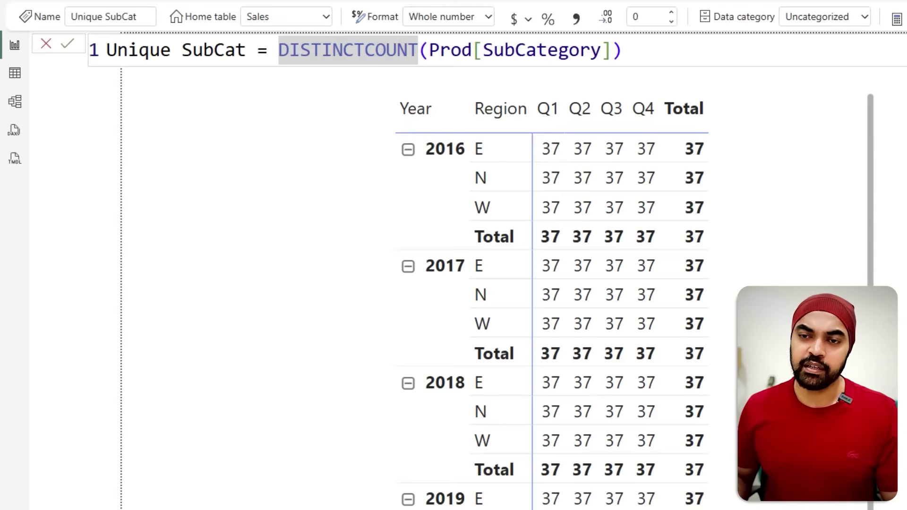
{"action": "key", "text": "shift+Return"}
{"action": "type", "text": "cak"}
{"action": "key", "text": "BackSpace"}
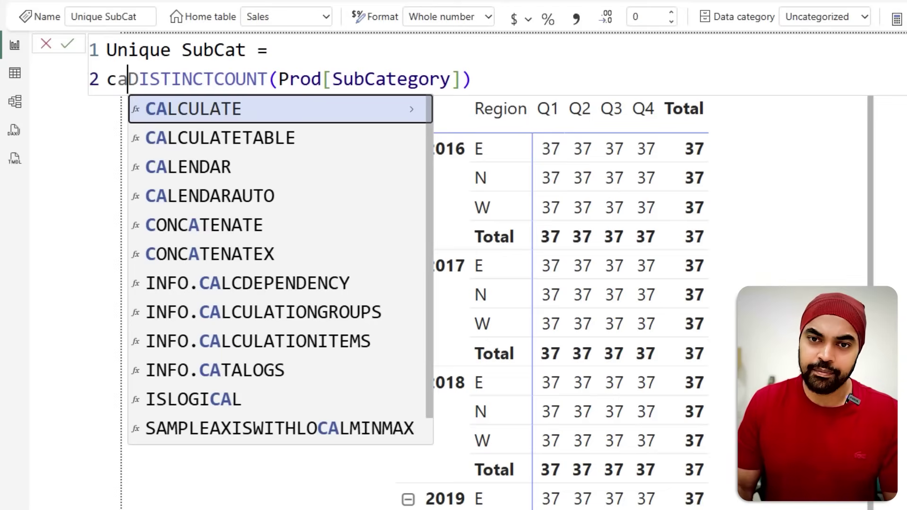
{"action": "type", "text": "l"}
{"action": "key", "text": "Tab"}
{"action": "key", "text": "shift+Return"}
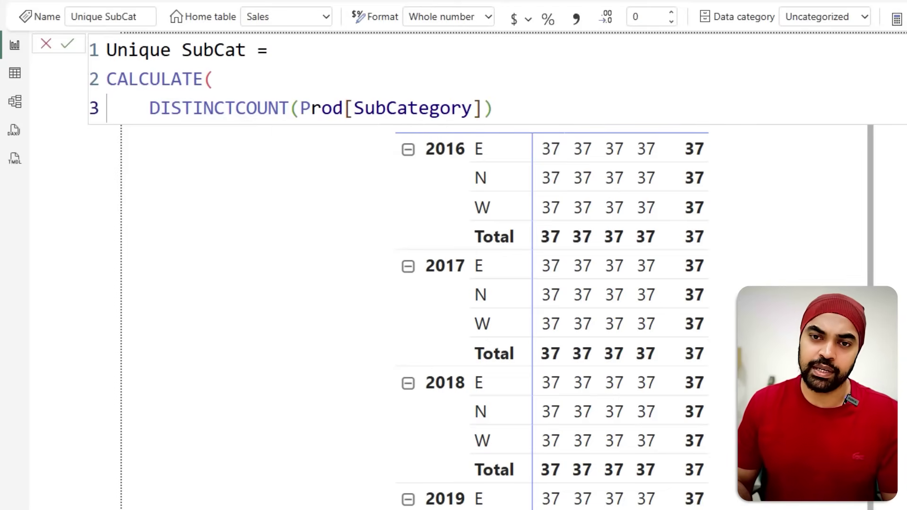
{"action": "key", "text": "shift+End"}
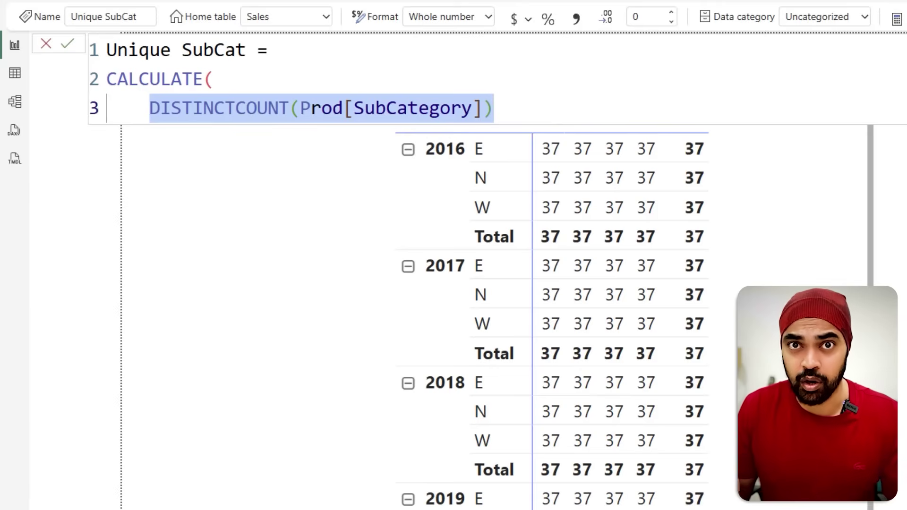
{"action": "key", "text": "End"}
{"action": "type", "text": ","}
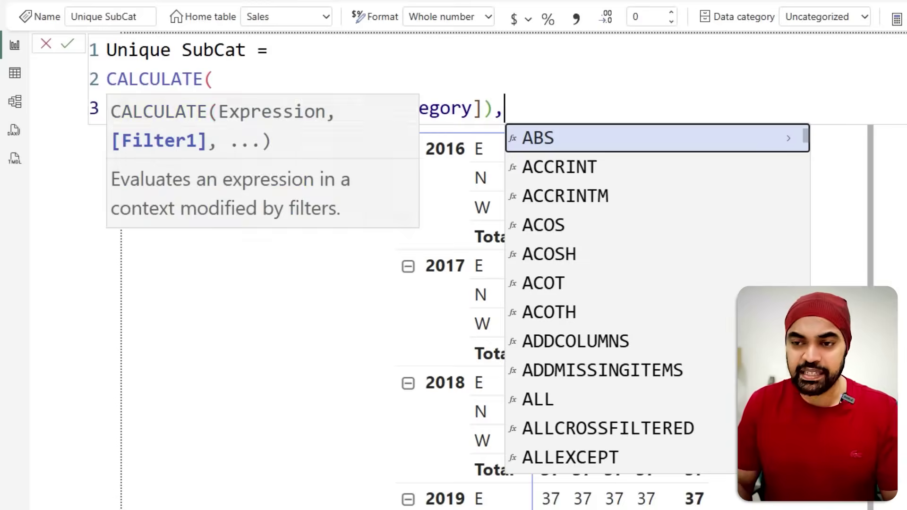
- Add a CROSSFILTER modifier on a new line of the measure, with Sales[ProductKey] as its first column
{"action": "key", "text": "shift+Return"}
{"action": "type", "text": "cro"}
{"action": "key", "text": "Tab"}
{"action": "key", "text": "Escape"}
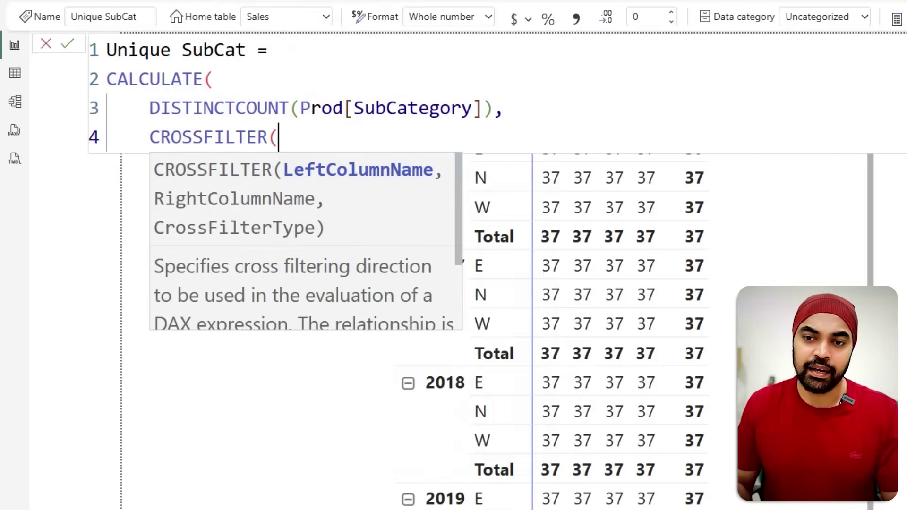
{"action": "type", "text": "sal"}
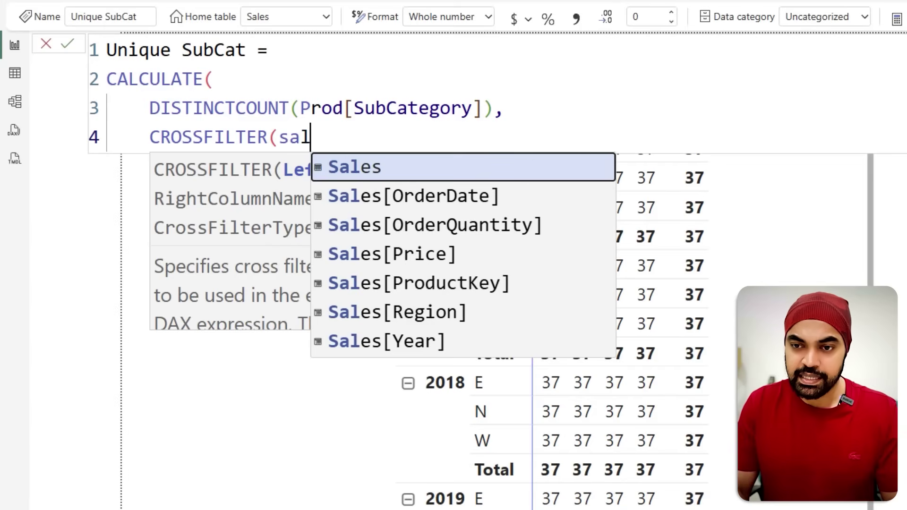
{"action": "key", "text": "Down"}
{"action": "key", "text": "Down"}
{"action": "key", "text": "Down"}
{"action": "key", "text": "Down"}
{"action": "key", "text": "Tab"}
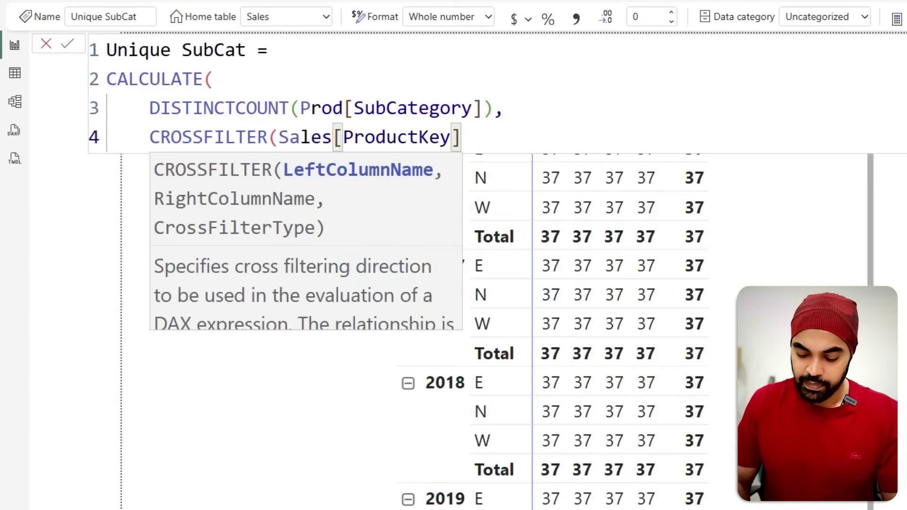
- Complete the CROSSFILTER with Prod[ProductKey] and the direction Both, close the CALCULATE and commit the Unique SubCat measure
{"action": "type", "text": ", pro"}
{"action": "key", "text": "Down"}
{"action": "key", "text": "Down"}
{"action": "key", "text": "Down"}
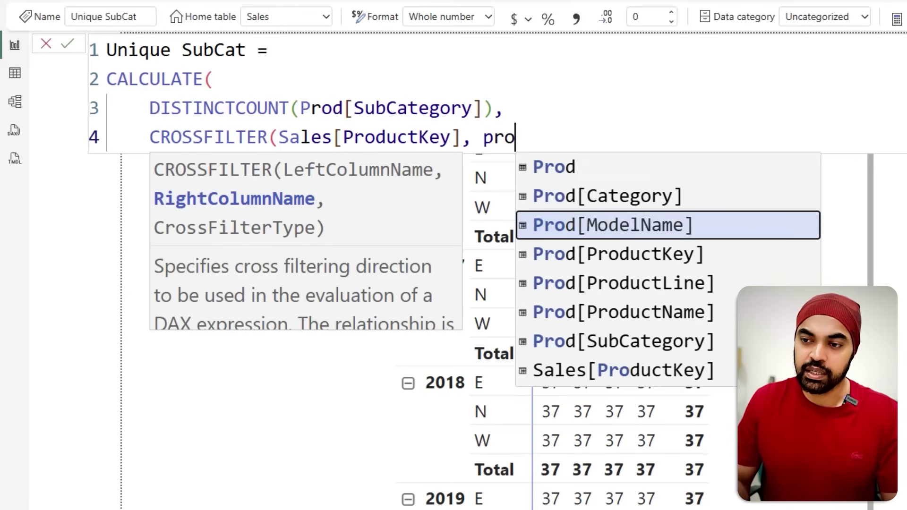
{"action": "key", "text": "Tab"}
{"action": "type", "text": ", b"}
{"action": "key", "text": "Tab"}
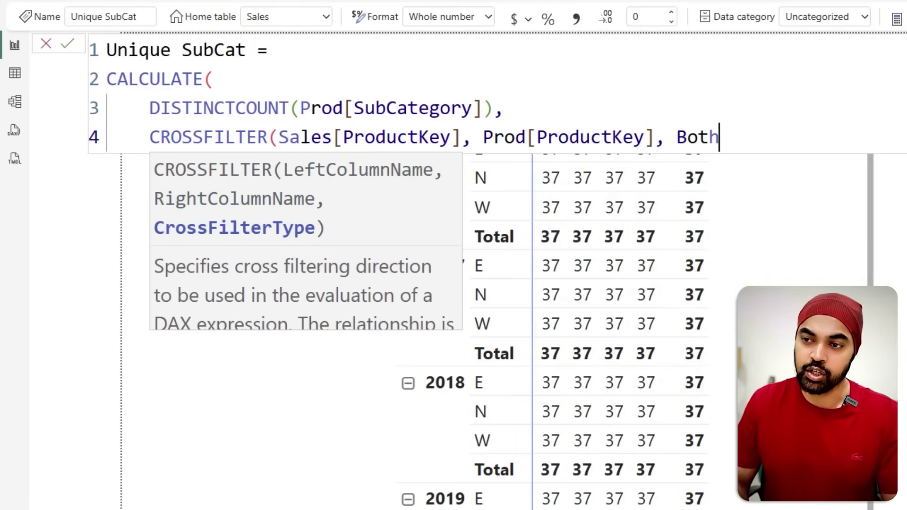
{"action": "type", "text": ")"}
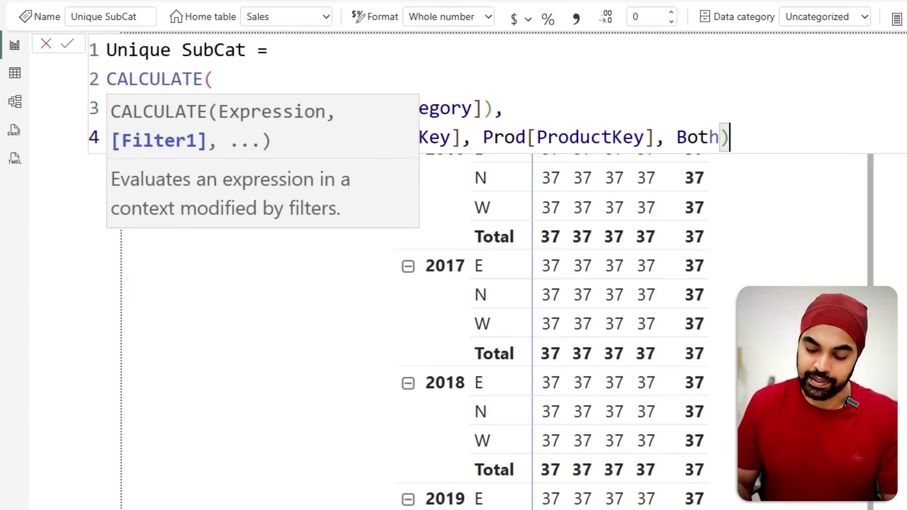
{"action": "key", "text": "shift+Return"}
{"action": "type", "text": ")"}
{"action": "key", "text": "Return"}
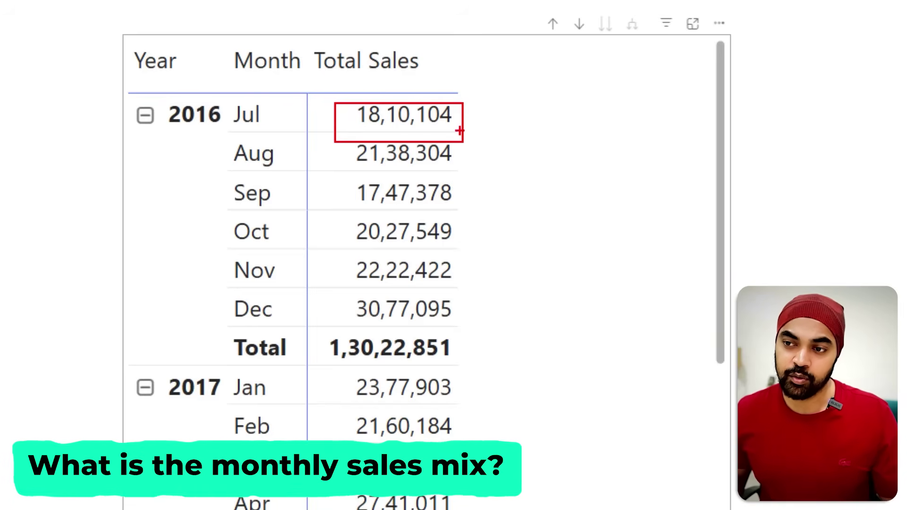
- Mark July 2016 sales with its year and month filters, and draw an arrow from the 2016 total to a box beside it
{"action": "mouse_move", "coordinate": [491, 274]}
{"action": "left_mouse_down"}
{"action": "mouse_move", "coordinate": [450, 353]}
{"action": "mouse_move", "coordinate": [468, 345]}
{"action": "left_mouse_up"}
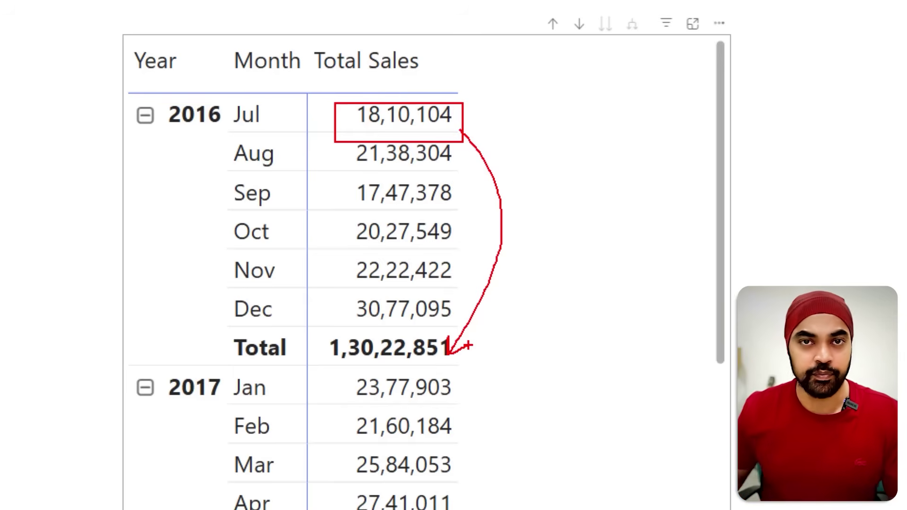
{"action": "key", "text": "Escape"}
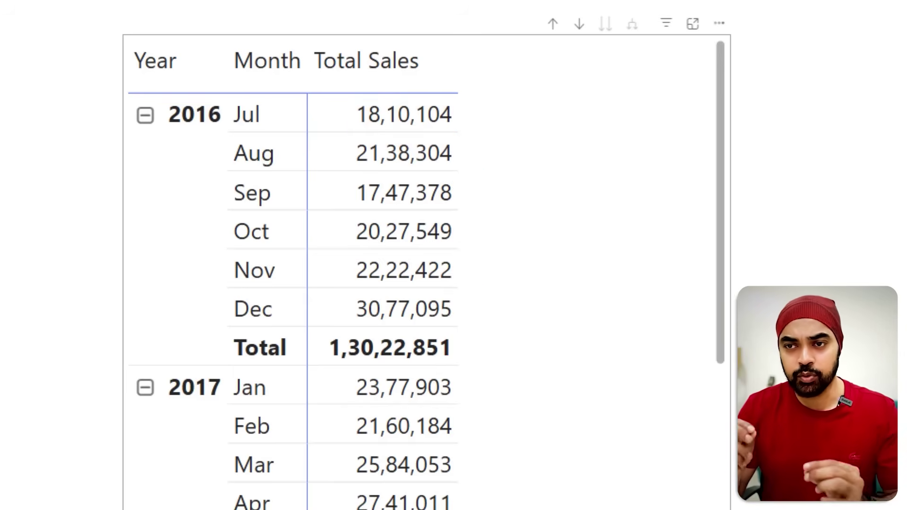
{"action": "key", "text": "ctrl+2"}
{"action": "left_click_drag", "start_coordinate": [348, 85], "coordinate": [461, 139]}
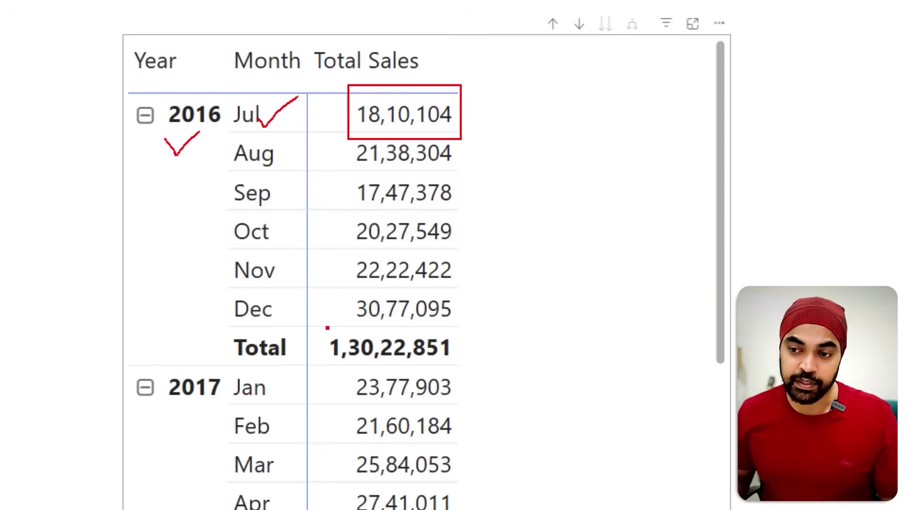
{"action": "left_click_drag", "start_coordinate": [327, 328], "coordinate": [471, 370]}
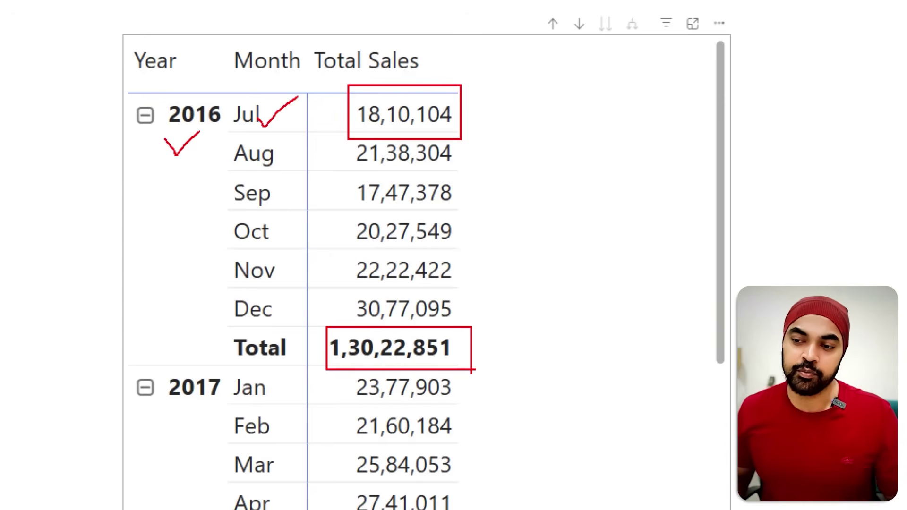
{"action": "left_click_drag", "start_coordinate": [470, 339], "coordinate": [559, 191]}
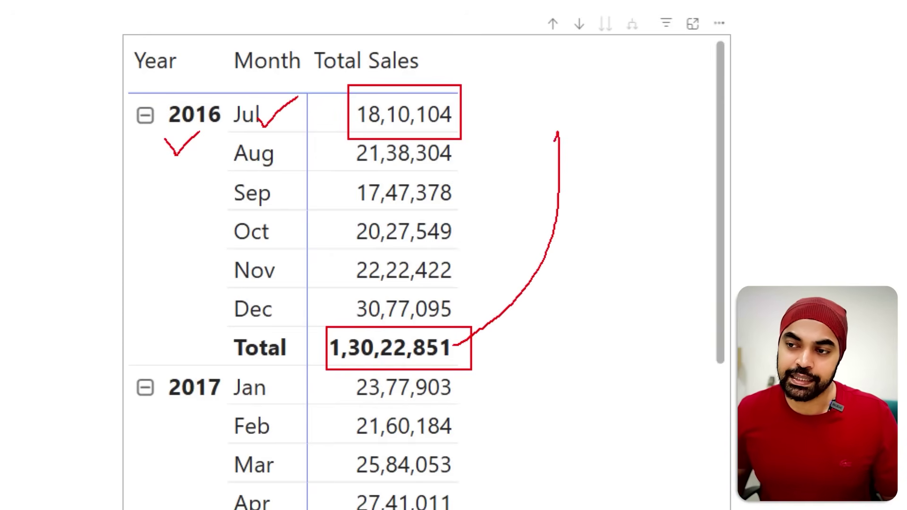
{"action": "left_click_drag", "start_coordinate": [481, 95], "coordinate": [585, 134]}
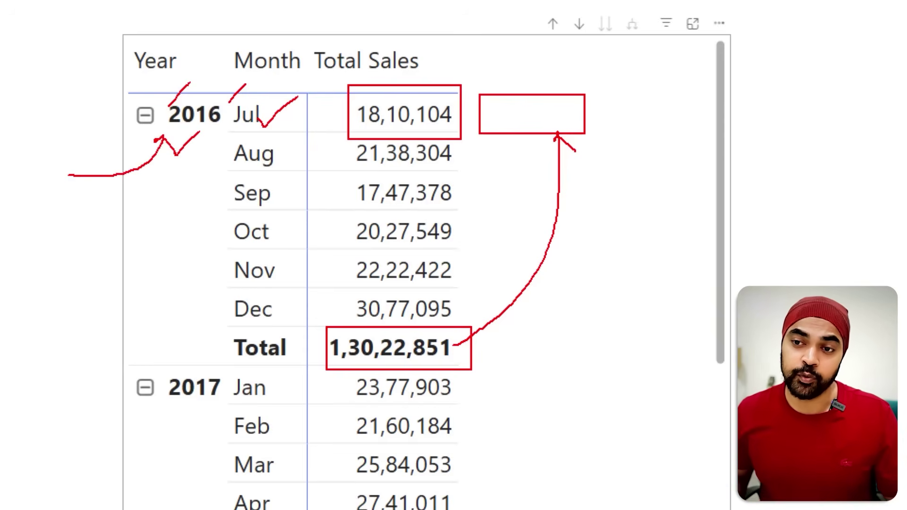
{"action": "key", "text": "Escape"}
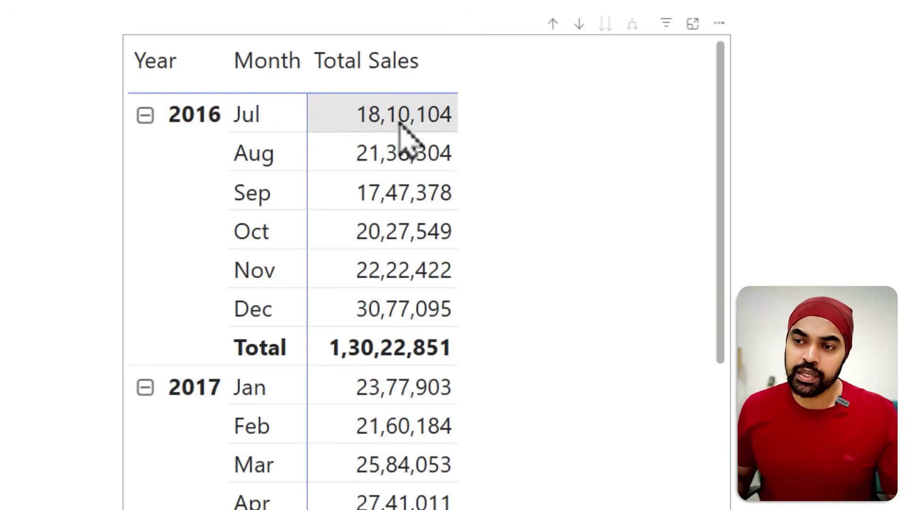
- Mark the July 2016 sales again, link the 2016 total to the space beside it, and strike through the 2016 months
{"action": "key", "text": "ctrl+2"}
{"action": "mouse_move", "coordinate": [339, 87]}
{"action": "left_mouse_down"}
{"action": "mouse_move", "coordinate": [442, 147]}
{"action": "mouse_move", "coordinate": [464, 135]}
{"action": "left_mouse_up"}
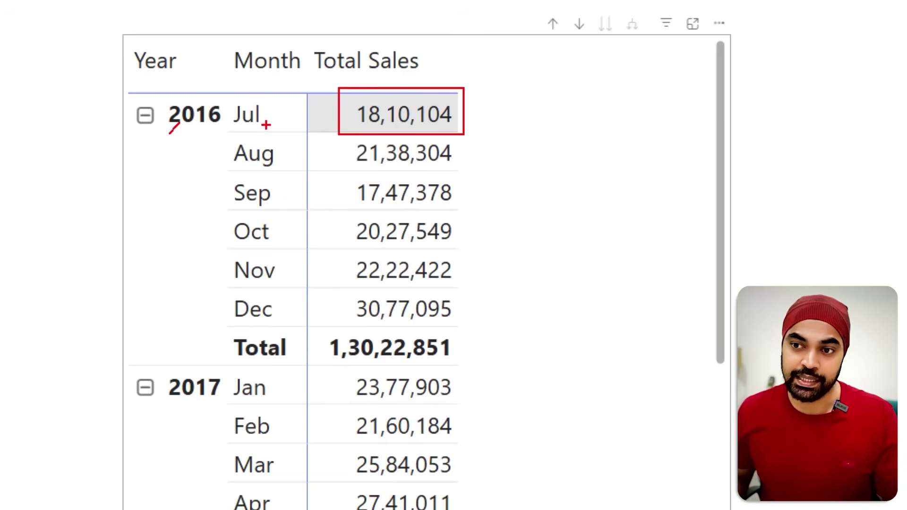
{"action": "left_click_drag", "start_coordinate": [499, 102], "coordinate": [587, 133]}
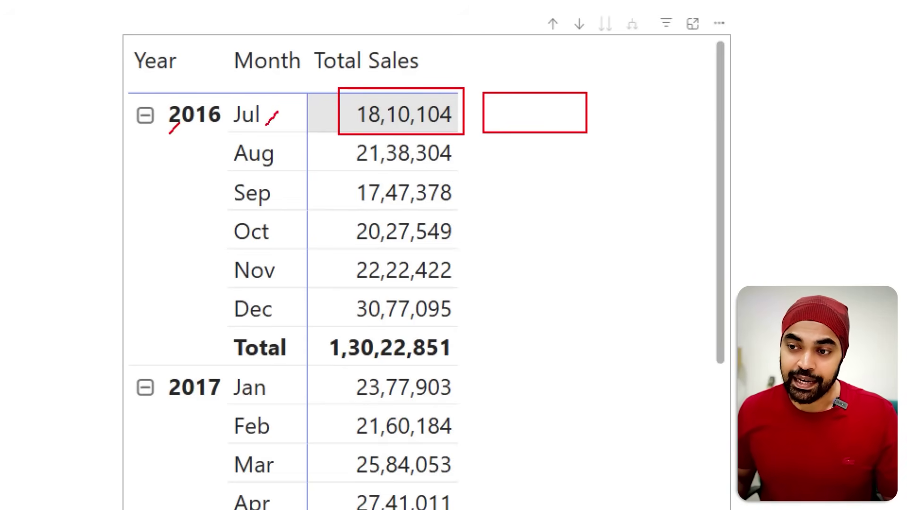
{"action": "left_click_drag", "start_coordinate": [441, 350], "coordinate": [514, 230]}
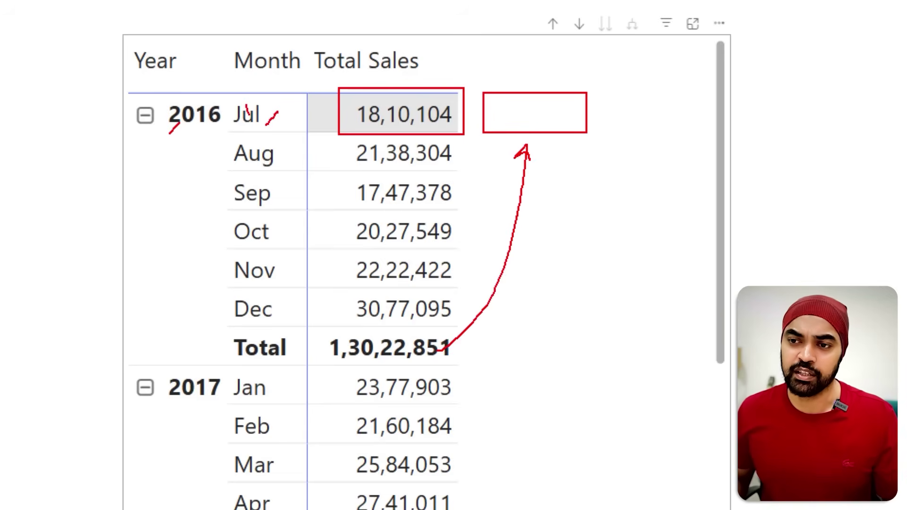
{"action": "left_click_drag", "start_coordinate": [249, 119], "coordinate": [280, 293]}
{"action": "left_click_drag", "start_coordinate": [276, 152], "coordinate": [242, 308]}
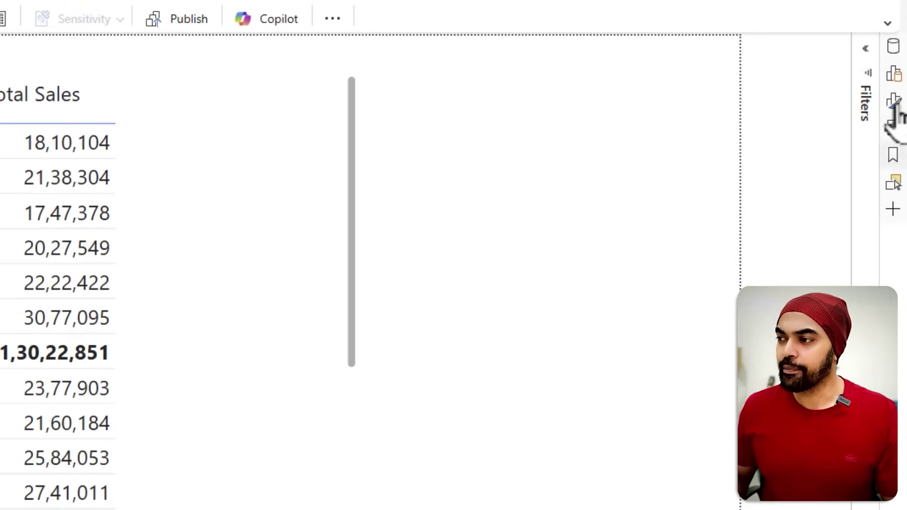
- Create a new measure named Contribution in the Sales table and begin its formula on a new line
{"action": "left_click", "coordinate": [893, 47]}
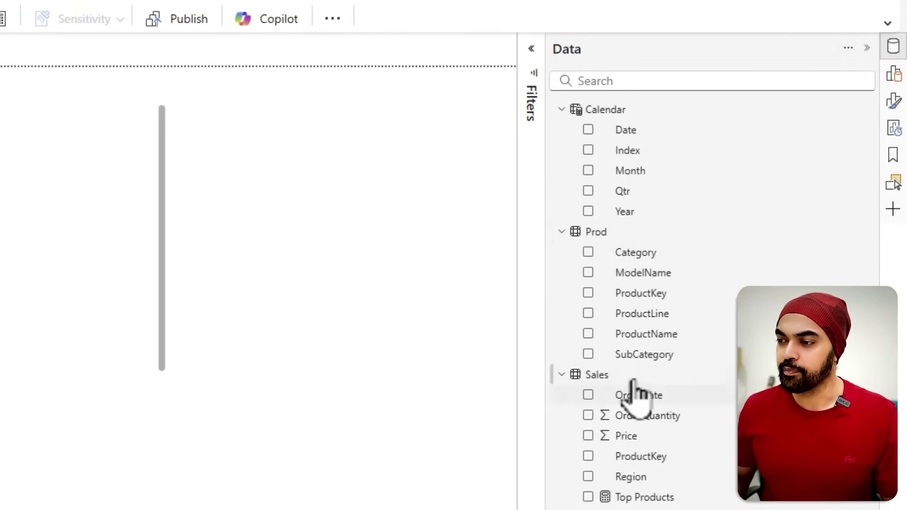
{"action": "right_click", "coordinate": [619, 377]}
{"action": "left_click", "coordinate": [657, 407]}
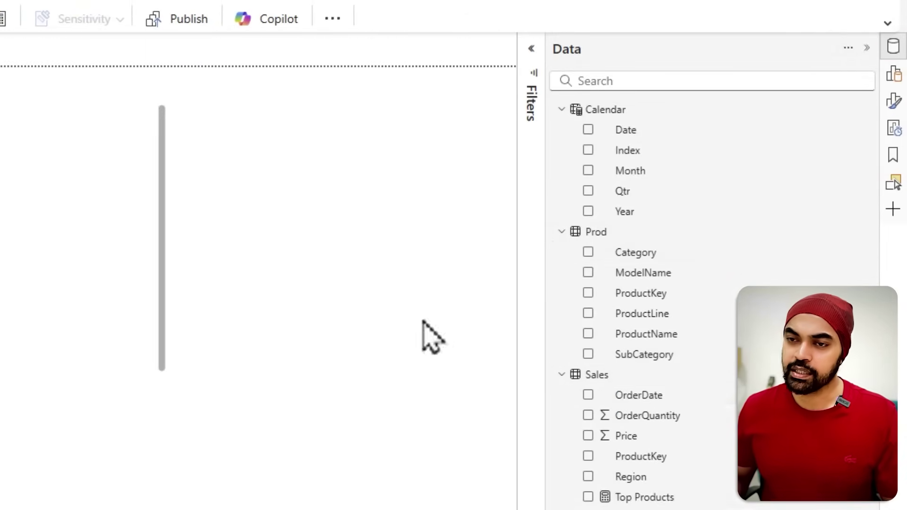
{"action": "type", "text": "Contribution ="}
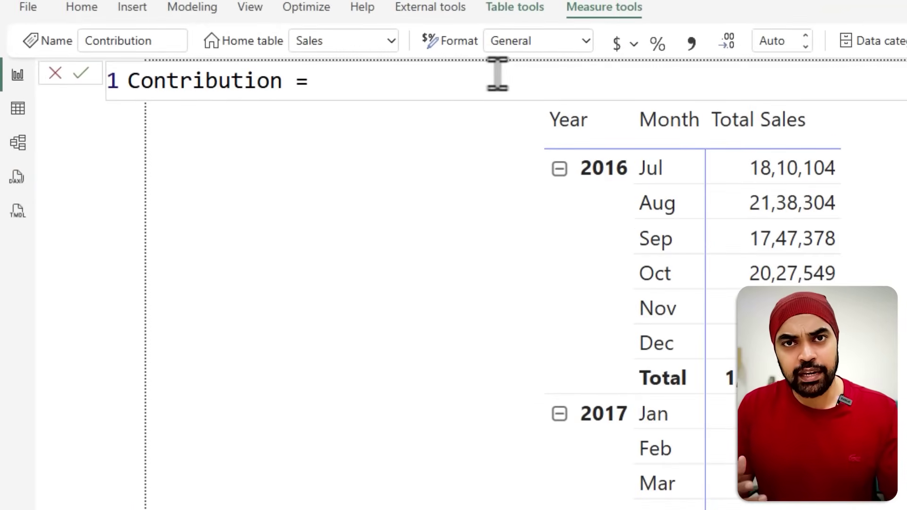
{"action": "key", "text": "shift+Return"}
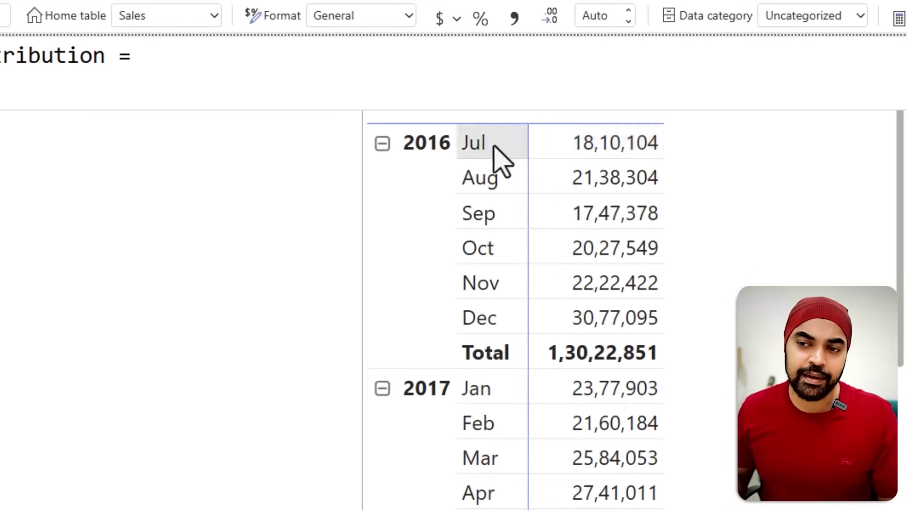
- Box the July 2016 sales and the 2016 total, cross out the 2016 months, underline the year and clear the drawings
{"action": "key", "text": "ctrl+2"}
{"action": "left_click_drag", "start_coordinate": [558, 128], "coordinate": [682, 160]}
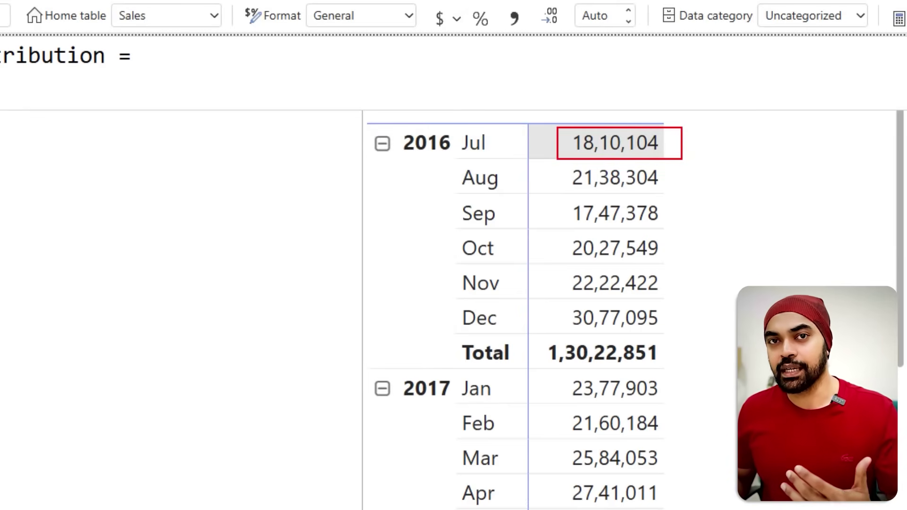
{"action": "left_click_drag", "start_coordinate": [539, 336], "coordinate": [672, 374]}
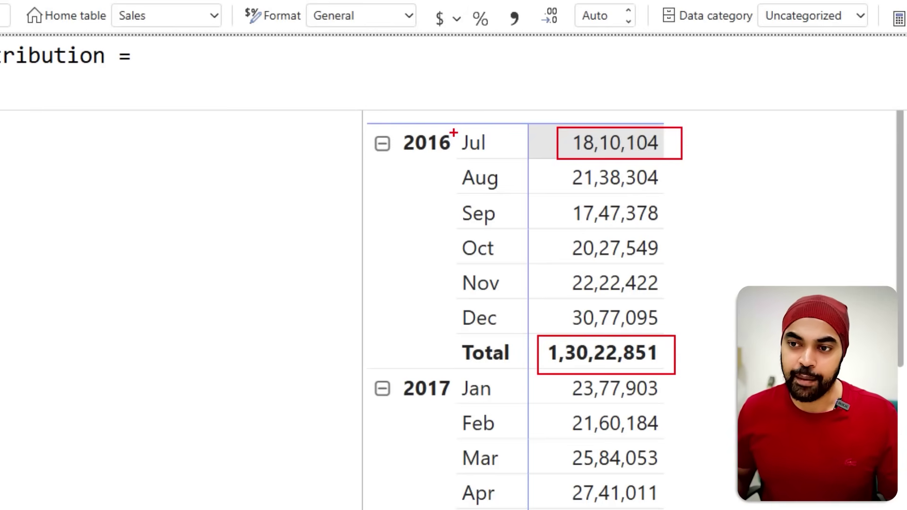
{"action": "mouse_move", "coordinate": [474, 196]}
{"action": "left_mouse_down"}
{"action": "mouse_move", "coordinate": [500, 317]}
{"action": "mouse_move", "coordinate": [529, 150]}
{"action": "left_mouse_up"}
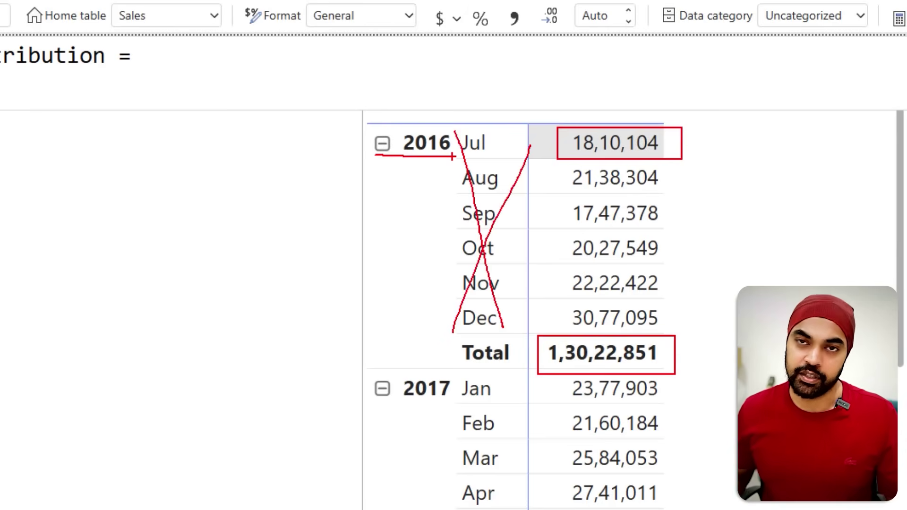
{"action": "key", "text": "Escape"}
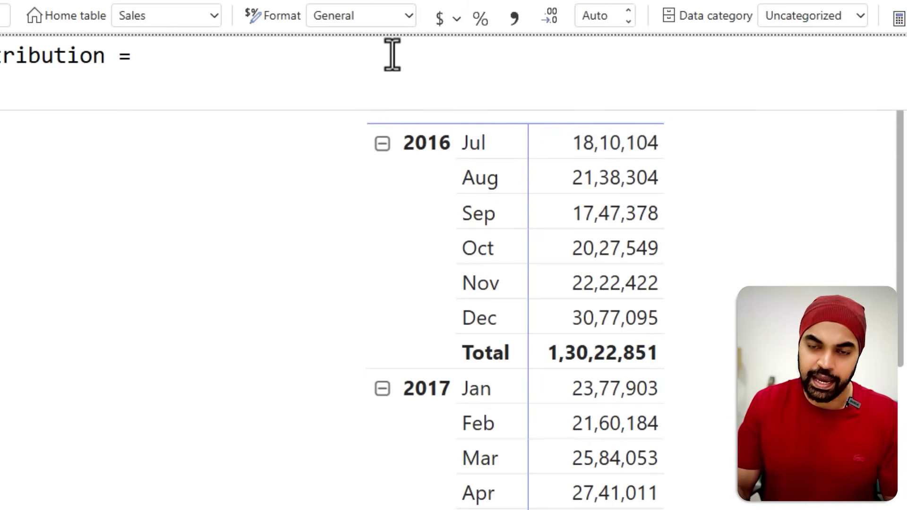
- Start the Contribution formula with a CALCULATE that takes [Total Sales] as its expression
{"action": "key", "text": "shift+Return"}
{"action": "type", "text": "c"}
{"action": "key", "text": "Tab"}
{"action": "key", "text": "shift+Return"}
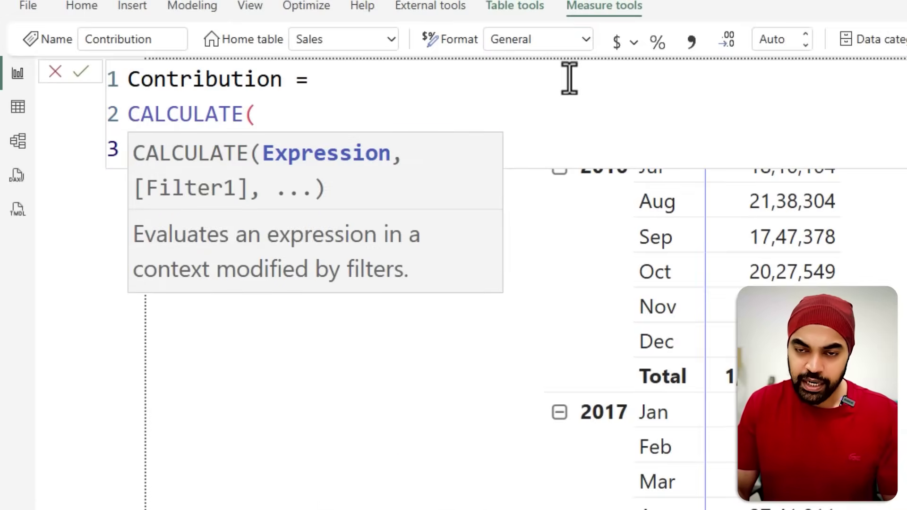
{"action": "key", "text": "Tab"}
{"action": "type", "text": "[Tot"}
{"action": "key", "text": "Tab"}
{"action": "type", "text": ","}
{"action": "key", "text": "shift+Return"}
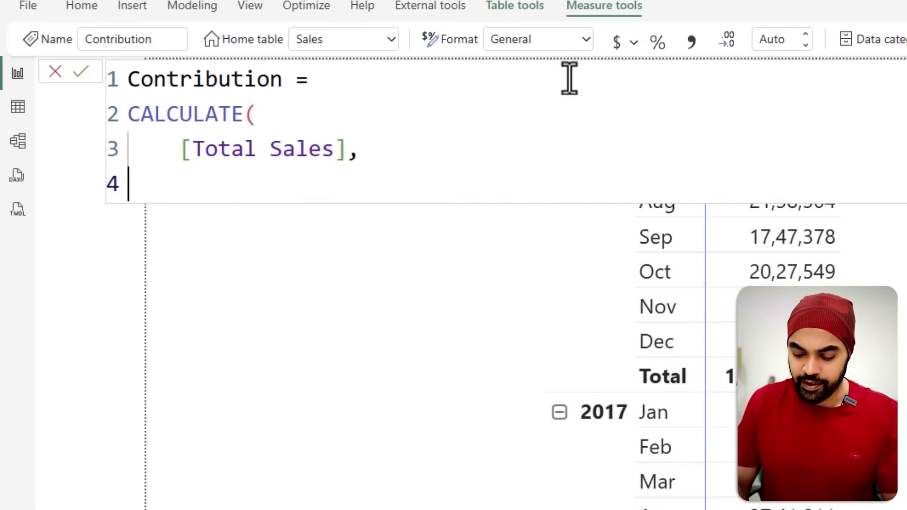
- Add a REMOVEFILTERS modifier on a new line covering 'Calendar'[Month] and 'Calendar'[Index]
{"action": "key", "text": "Tab"}
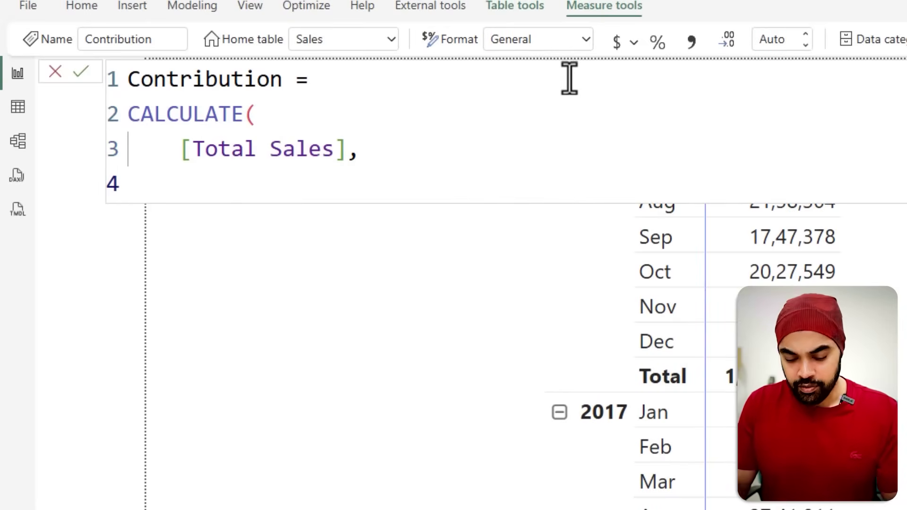
{"action": "type", "text": "remov"}
{"action": "key", "text": "Tab"}
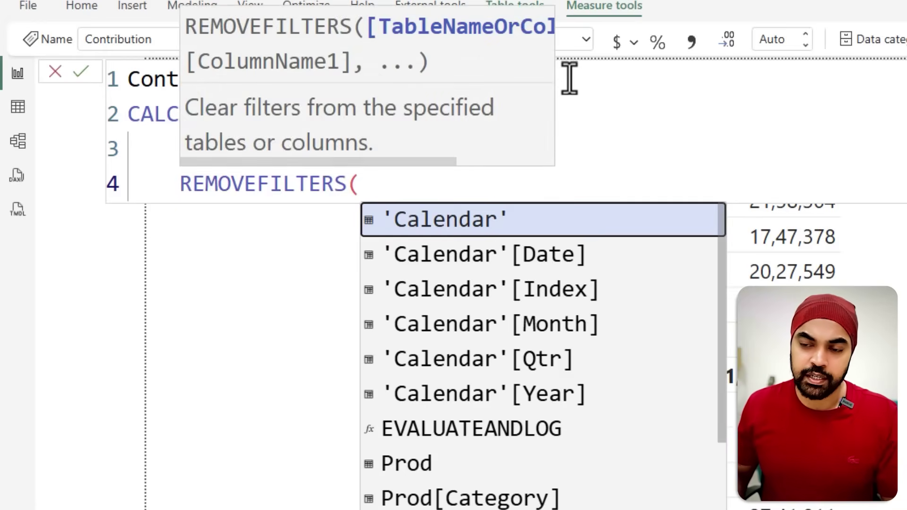
{"action": "left_click", "coordinate": [549, 327]}
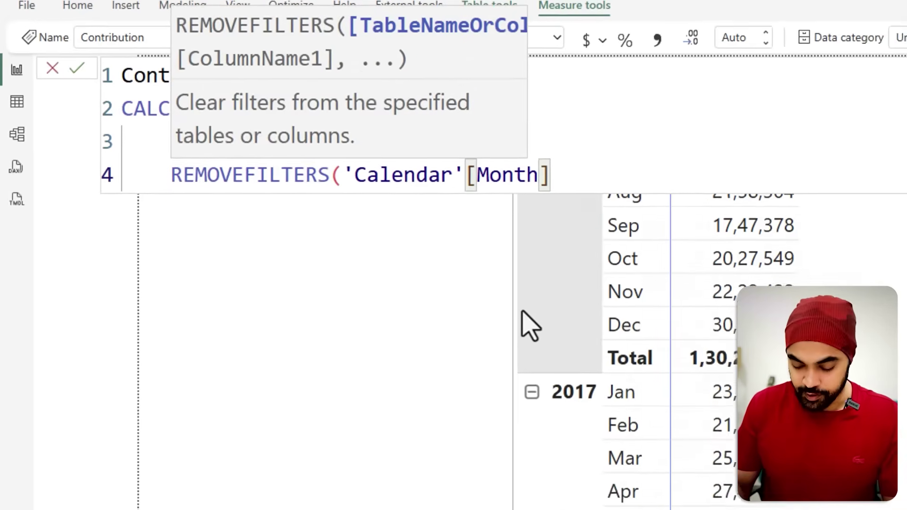
{"action": "type", "text": ","}
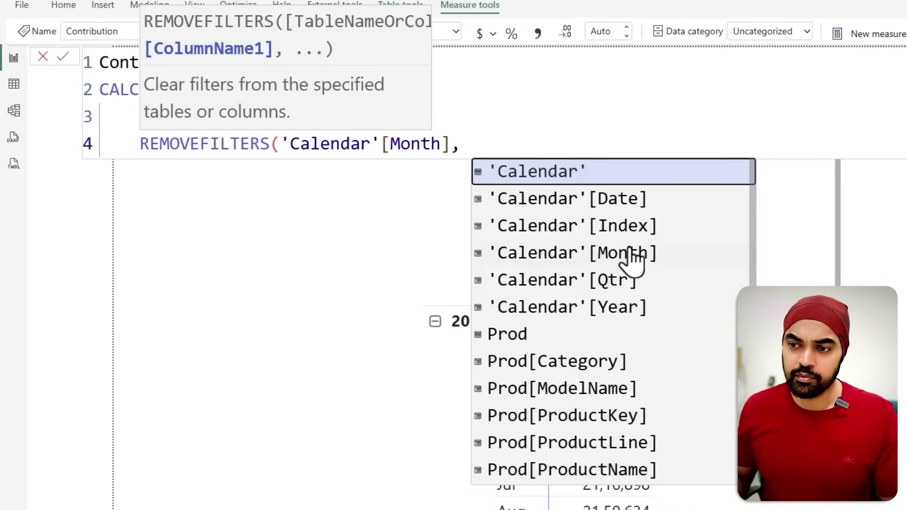
{"action": "left_click", "coordinate": [631, 233]}
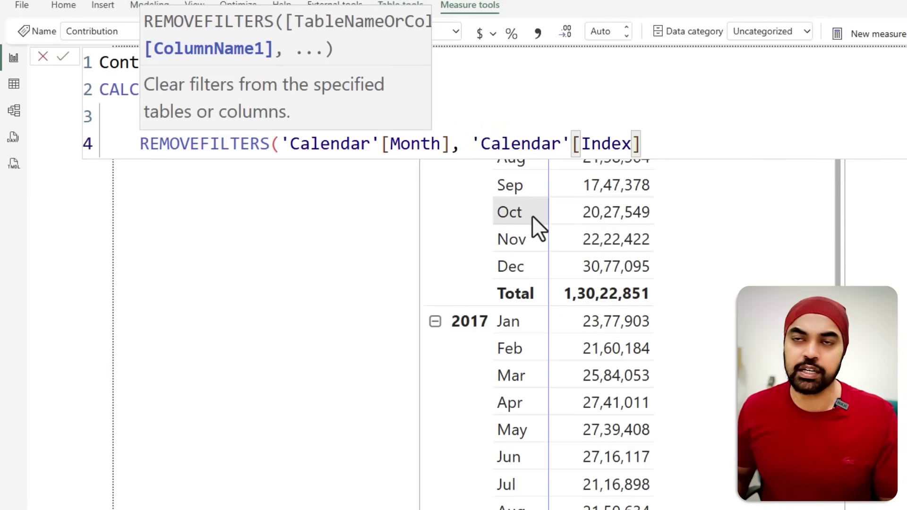
- Close REMOVEFILTERS and CALCULATE, commit the measure and add Contribution to the year and month matrix
{"action": "type", "text": ")"}
{"action": "key", "text": "Return"}
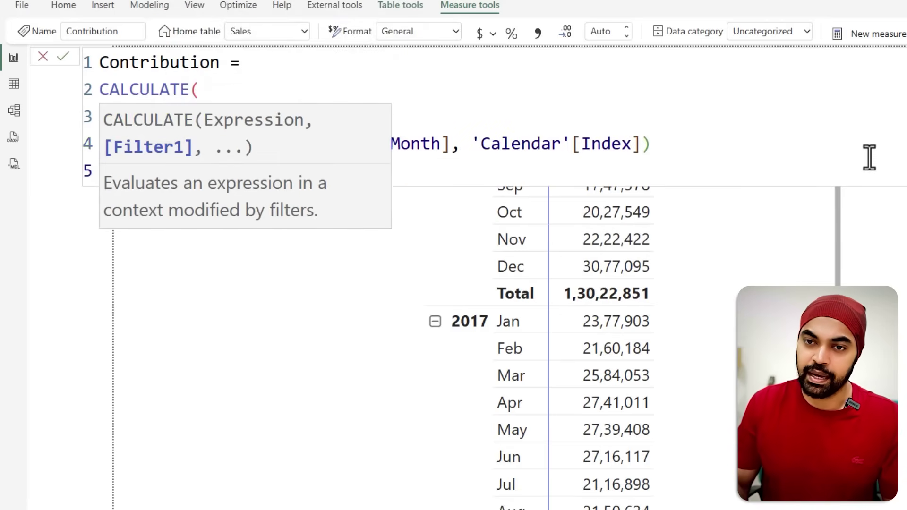
{"action": "type", "text": ")"}
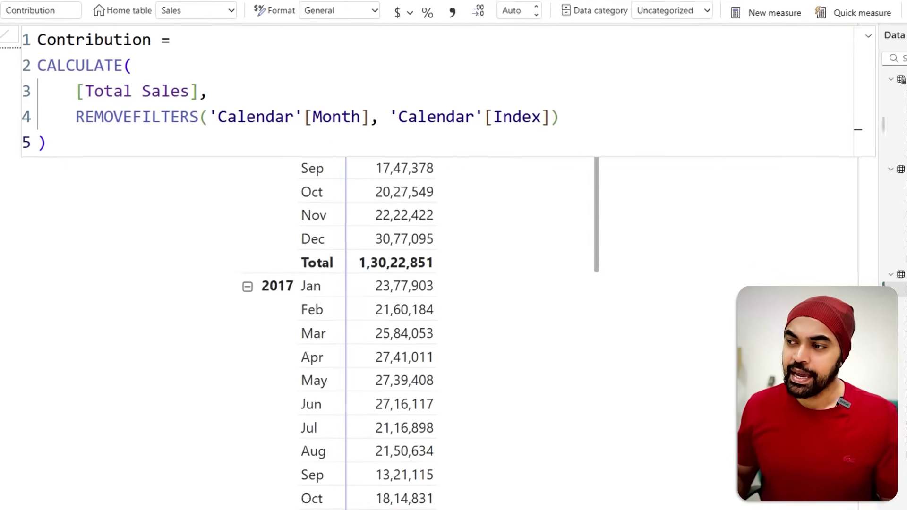
{"action": "left_click_drag", "start_coordinate": [843, 263], "coordinate": [515, 279]}
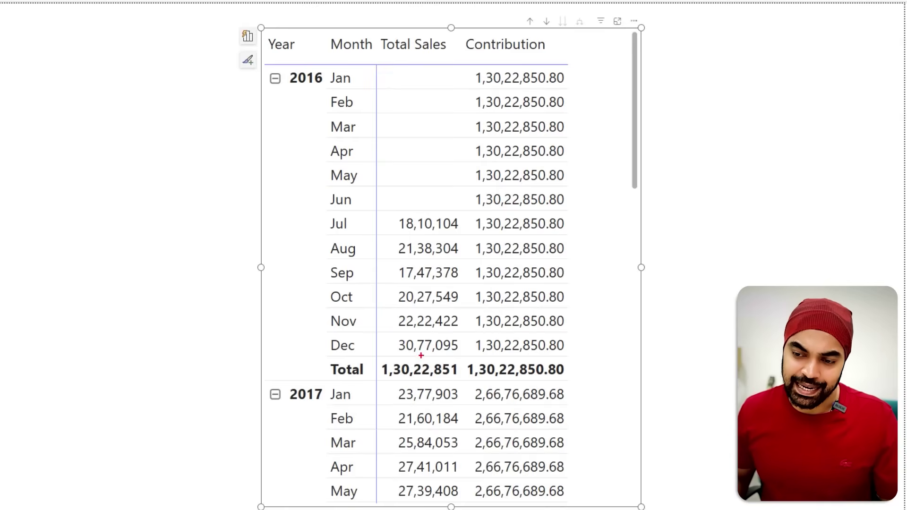
- Mark the 2016 total, the January, February and July rows and the July to December Contribution values, then clear the drawings
{"action": "left_click_drag", "start_coordinate": [378, 357], "coordinate": [465, 381]}
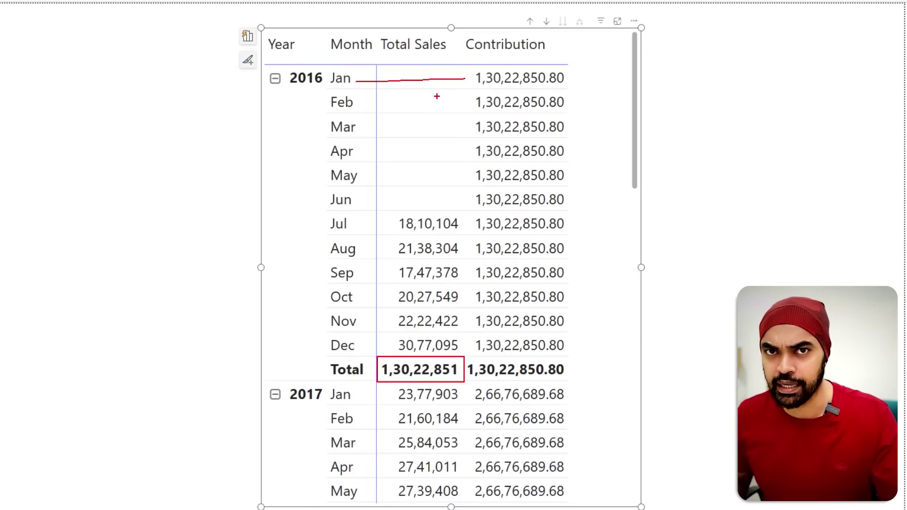
{"action": "left_click_drag", "start_coordinate": [361, 105], "coordinate": [482, 106]}
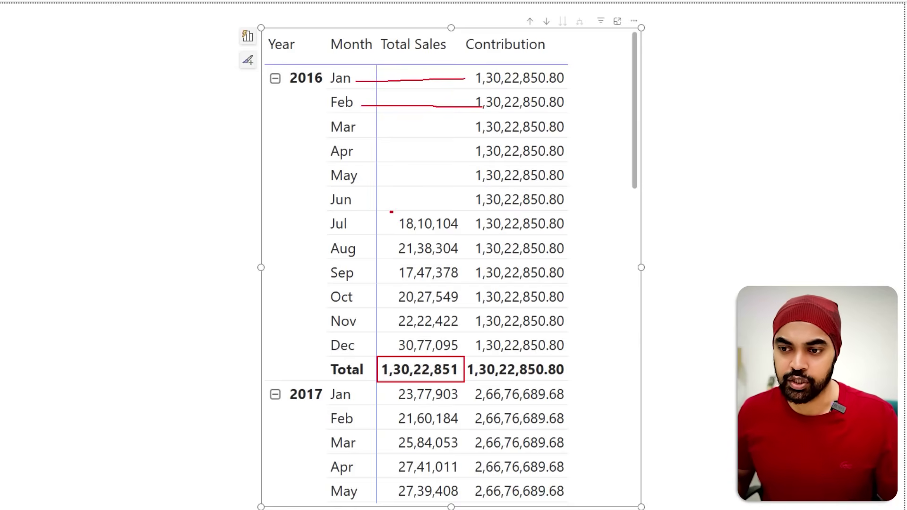
{"action": "mouse_move", "coordinate": [391, 212]}
{"action": "left_mouse_down"}
{"action": "mouse_move", "coordinate": [463, 238]}
{"action": "mouse_move", "coordinate": [561, 236]}
{"action": "left_mouse_up"}
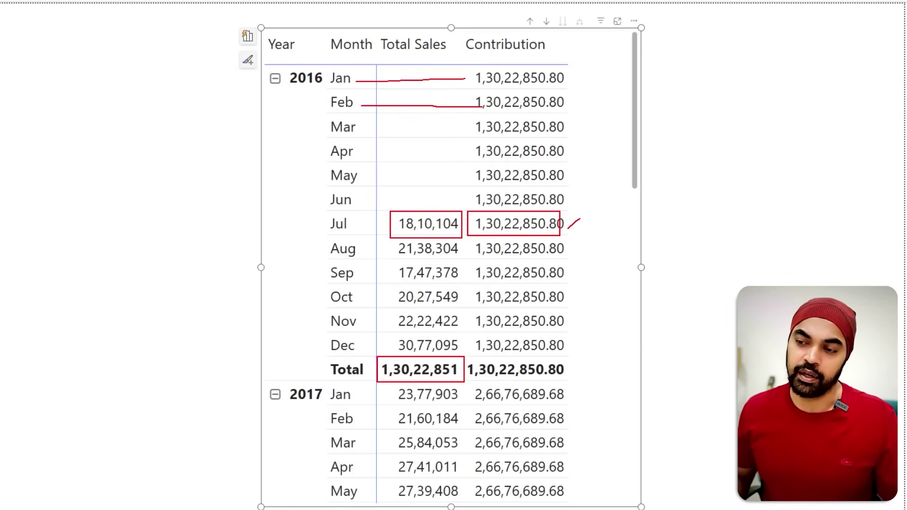
{"action": "key", "text": "Escape"}
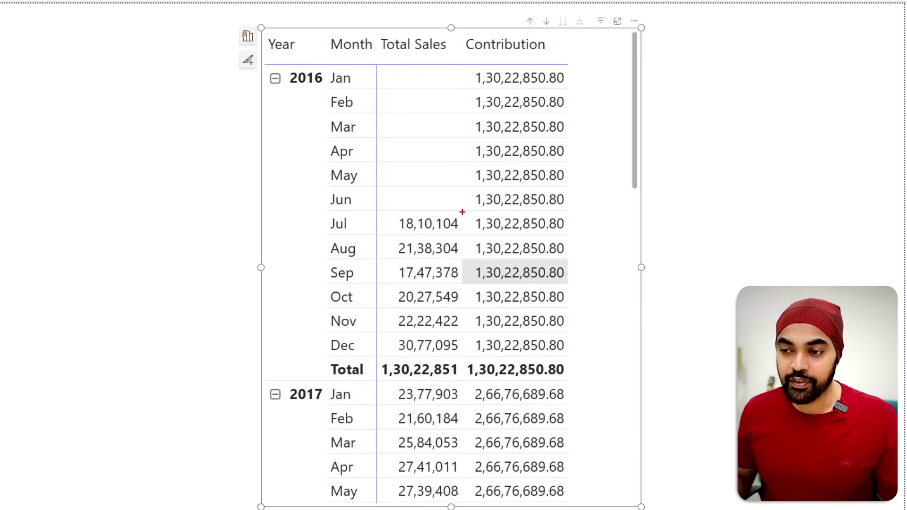
{"action": "mouse_move", "coordinate": [462, 211]}
{"action": "left_mouse_down"}
{"action": "mouse_move", "coordinate": [567, 314]}
{"action": "mouse_move", "coordinate": [569, 351]}
{"action": "left_mouse_up"}
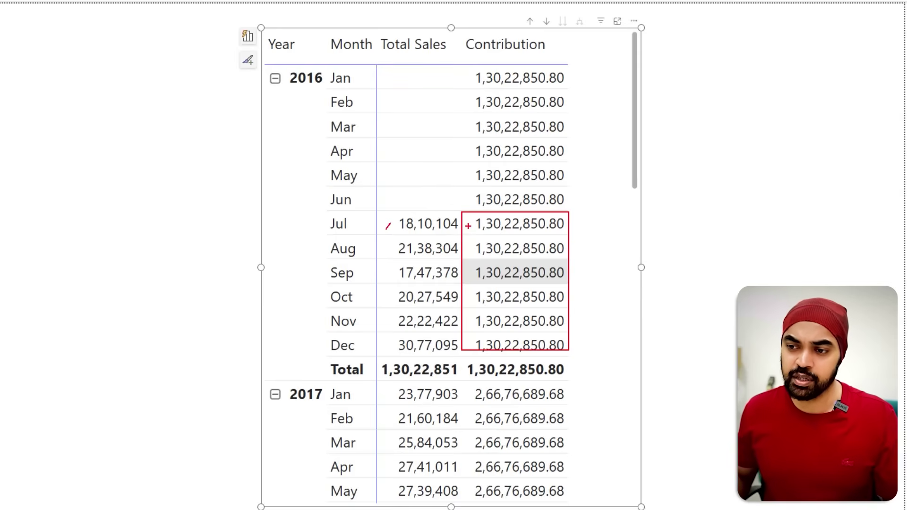
{"action": "key", "text": "Escape"}
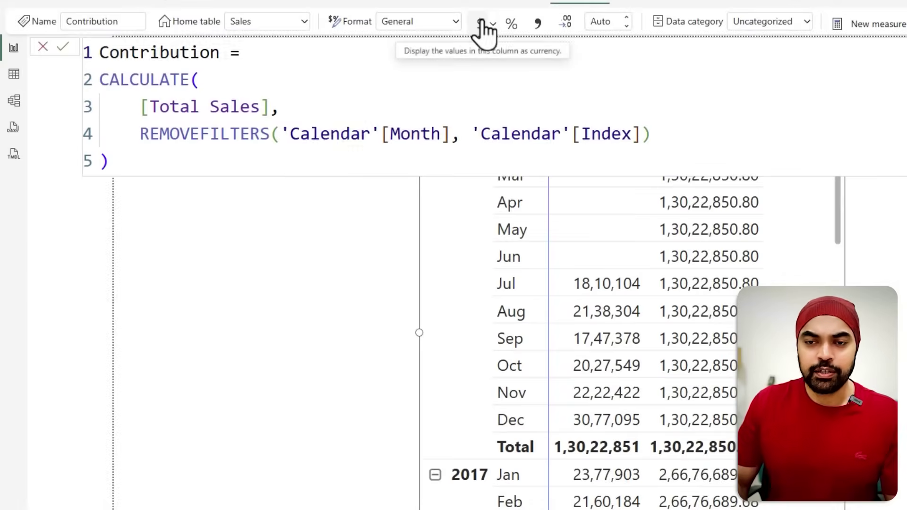
- Insert a DIVIDE before the CALCULATE in the Contribution measure, with [Total Sales] as the numerator
{"action": "key", "text": "Return"}
{"action": "type", "text": "div"}
{"action": "key", "text": "Tab"}
{"action": "key", "text": "Return"}
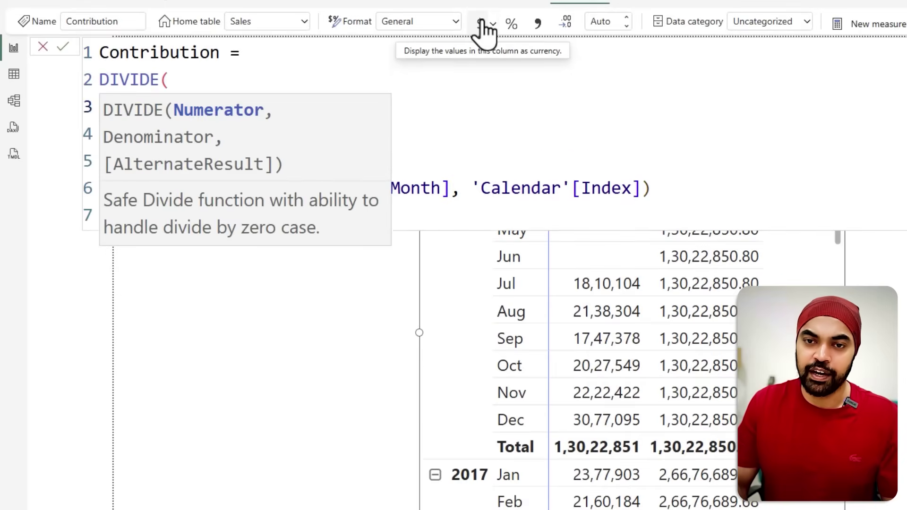
{"action": "type", "text": "[t"}
{"action": "key", "text": "Down"}
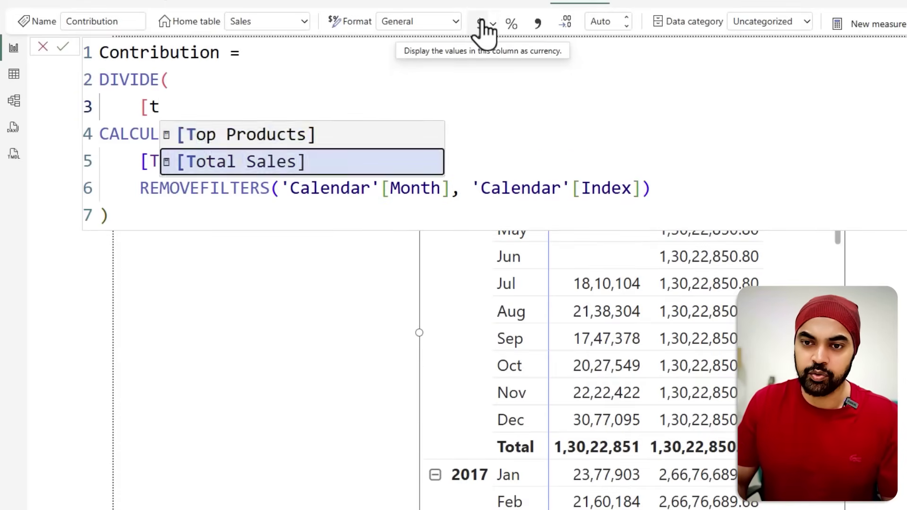
{"action": "key", "text": "Tab"}
{"action": "type", "text": ","}
- Indent the CALCULATE block as the denominator, close the DIVIDE on a new line and commit the measure
{"action": "key", "text": "Right"}
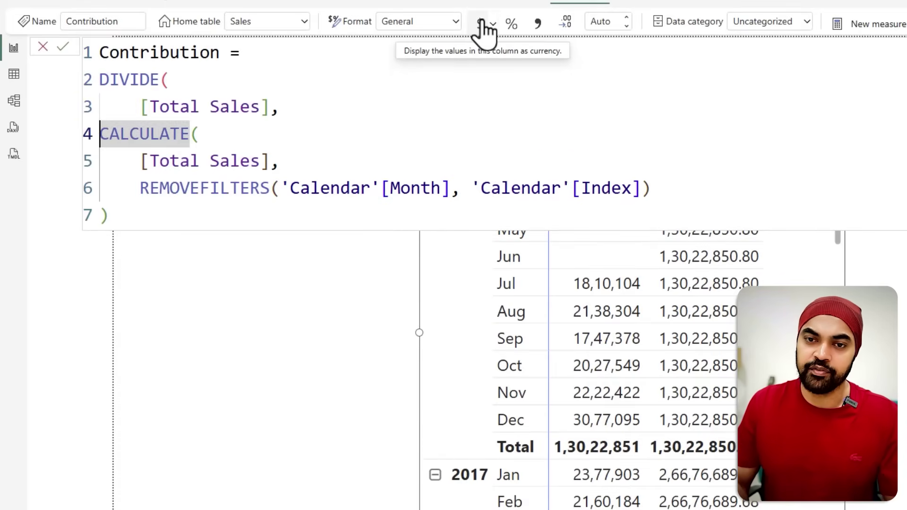
{"action": "key", "text": "ctrl+shift+End"}
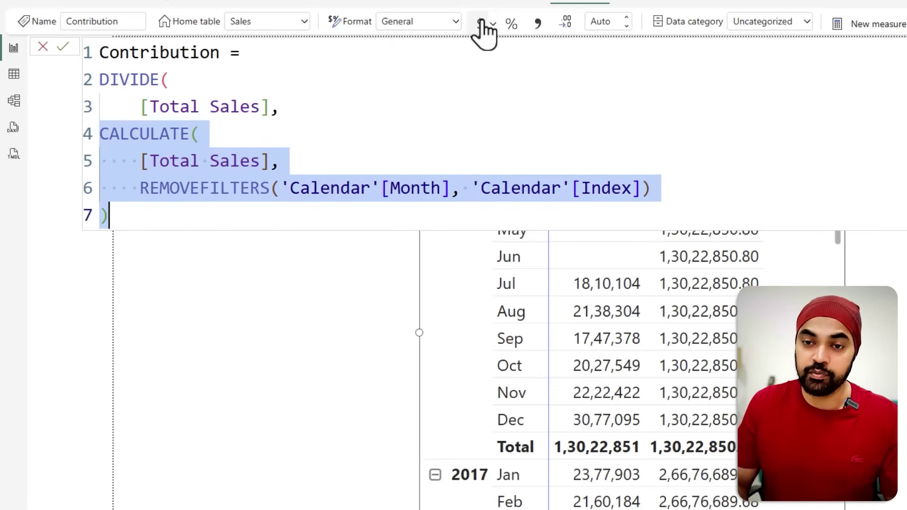
{"action": "key", "text": "Tab"}
{"action": "key", "text": "Right"}
{"action": "key", "text": "Return"}
{"action": "type", "text": ")"}
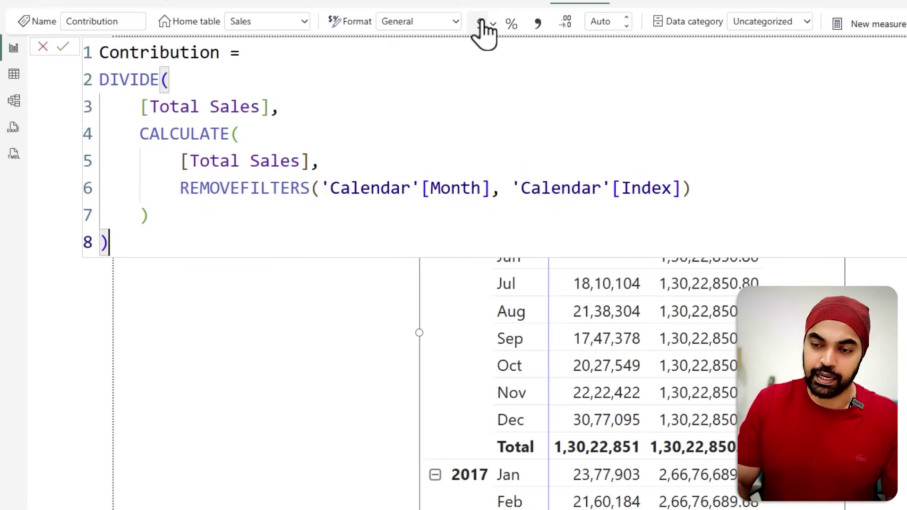
{"action": "key", "text": "Return"}
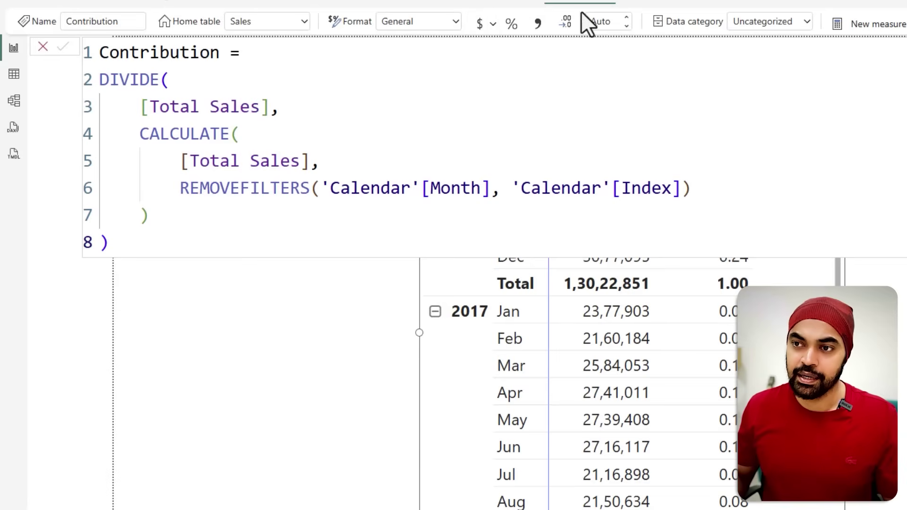
- Format the Contribution measure as a percentage and reduce the formula's text size
{"action": "left_click", "coordinate": [520, 33]}
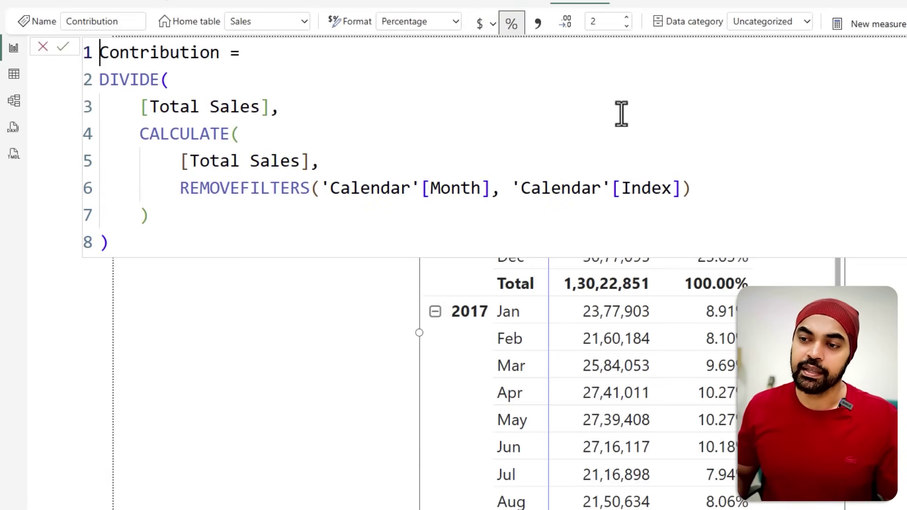
{"action": "scroll", "coordinate": [622, 113], "scroll_direction": "down", "scroll_amount": 3, "text": "ctrl"}
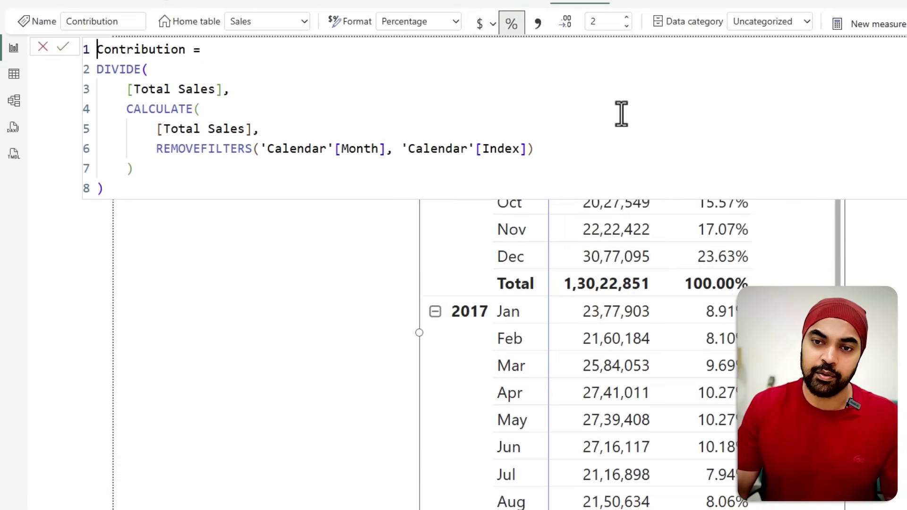
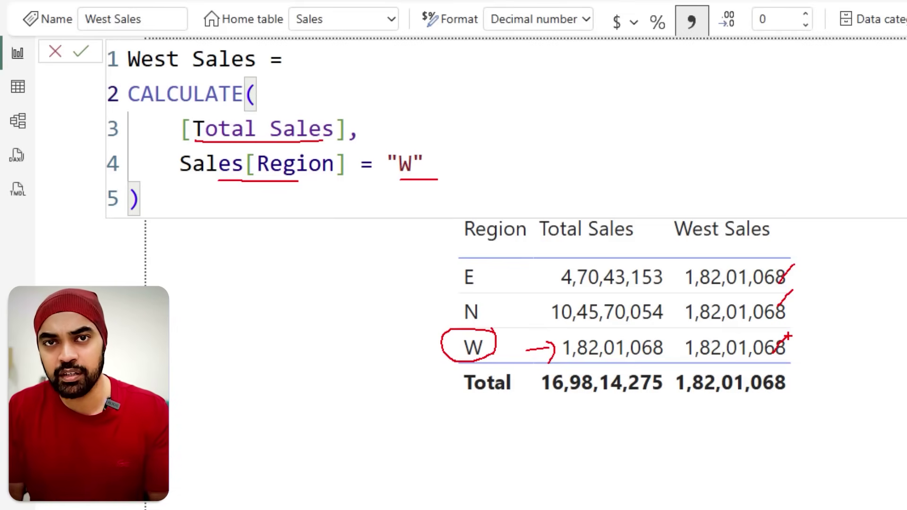
- Clear the drawings, underline W's Total Sales, draw arrows across the N and E rows, then box region E's sales values and clear again
{"action": "key", "text": "Escape"}
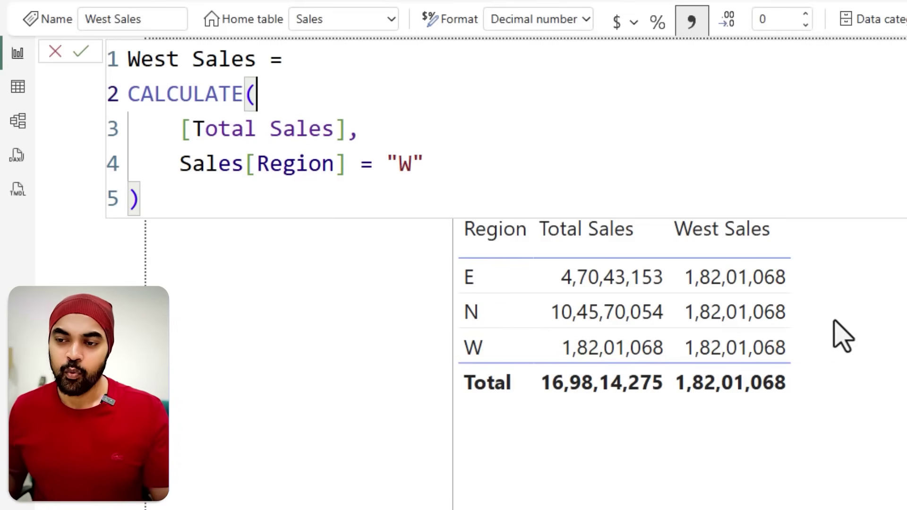
{"action": "key", "text": "ctrl+2"}
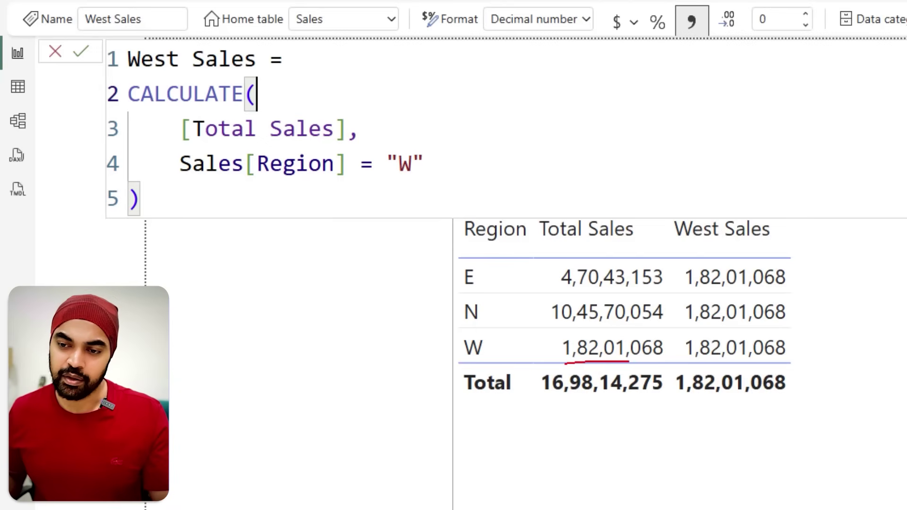
{"action": "left_click_drag", "start_coordinate": [485, 322], "coordinate": [635, 327]}
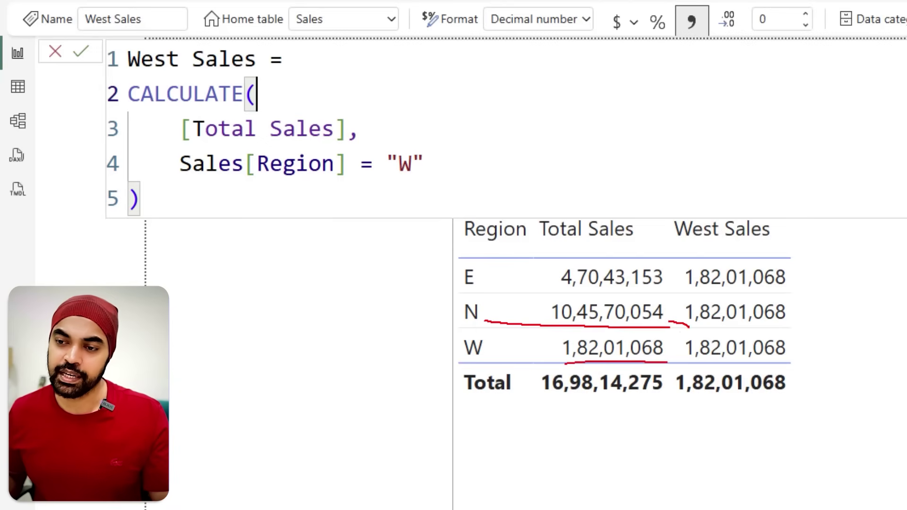
{"action": "left_click_drag", "start_coordinate": [478, 294], "coordinate": [645, 282]}
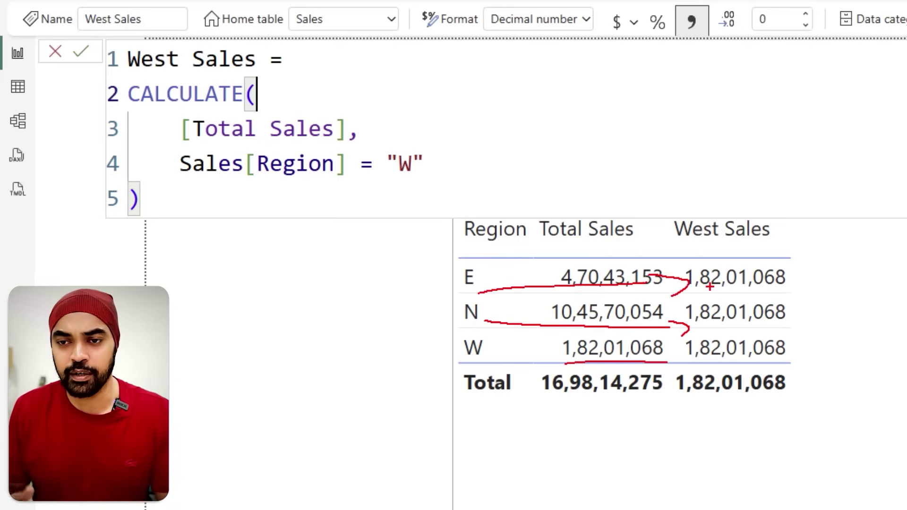
{"action": "key", "text": "Escape"}
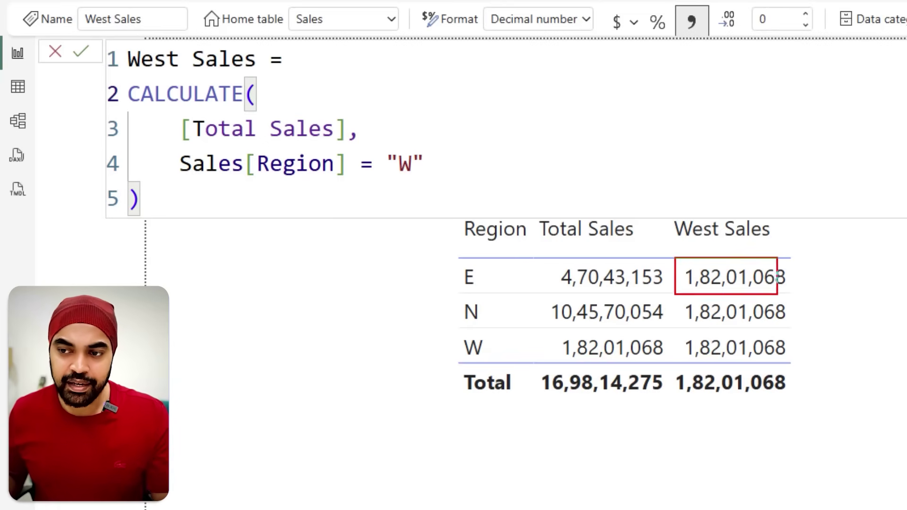
{"action": "left_click_drag", "start_coordinate": [550, 253], "coordinate": [671, 291]}
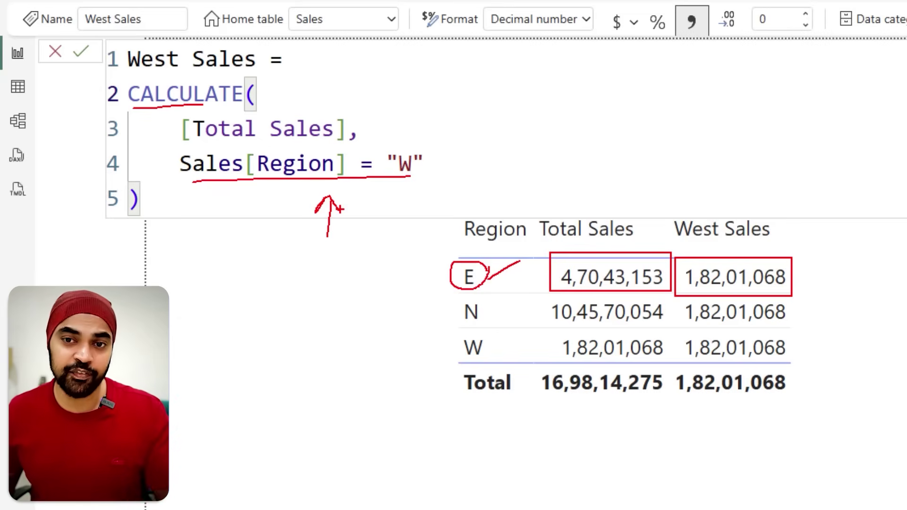
{"action": "key", "text": "Escape"}
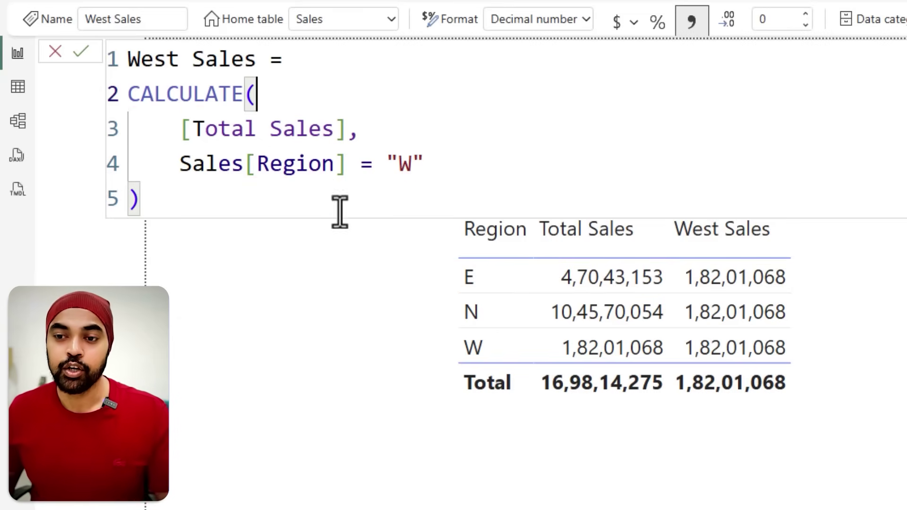
- Bracket the West Sales CALCULATE block with an arrow to its column, clear the drawings, and underline the Sales[Region] = "W" filter
{"action": "key", "text": "ctrl+2"}
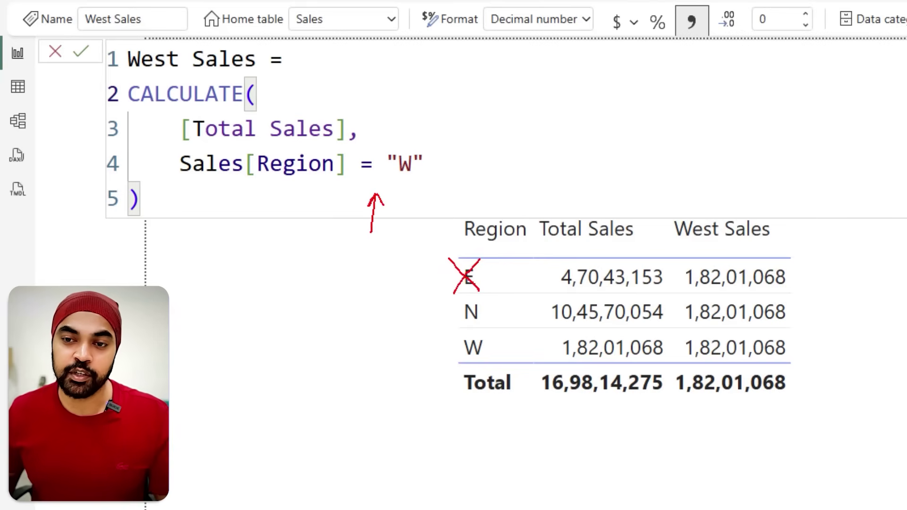
{"action": "left_click_drag", "start_coordinate": [433, 69], "coordinate": [448, 175]}
{"action": "left_click_drag", "start_coordinate": [457, 142], "coordinate": [737, 210]}
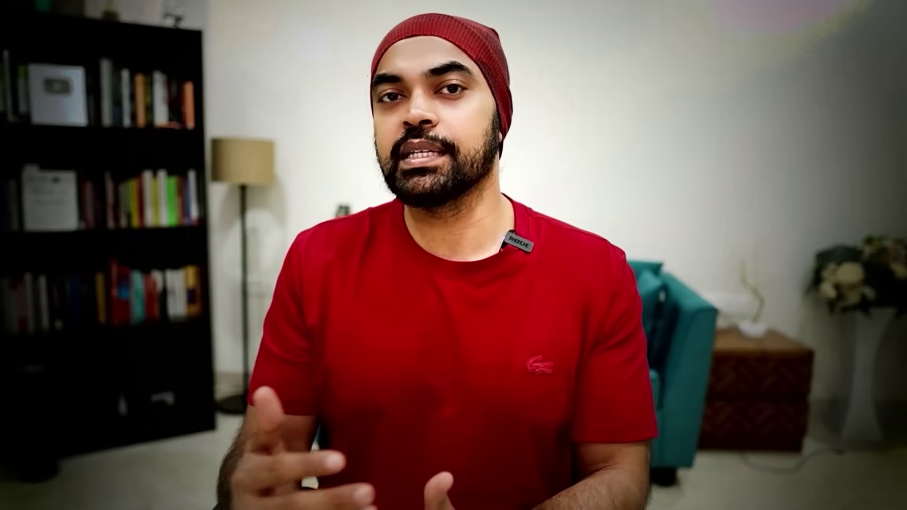
{"action": "mouse_move", "coordinate": [405, 81]}
{"action": "left_mouse_down"}
{"action": "mouse_move", "coordinate": [427, 78]}
{"action": "mouse_move", "coordinate": [440, 194]}
{"action": "left_mouse_up"}
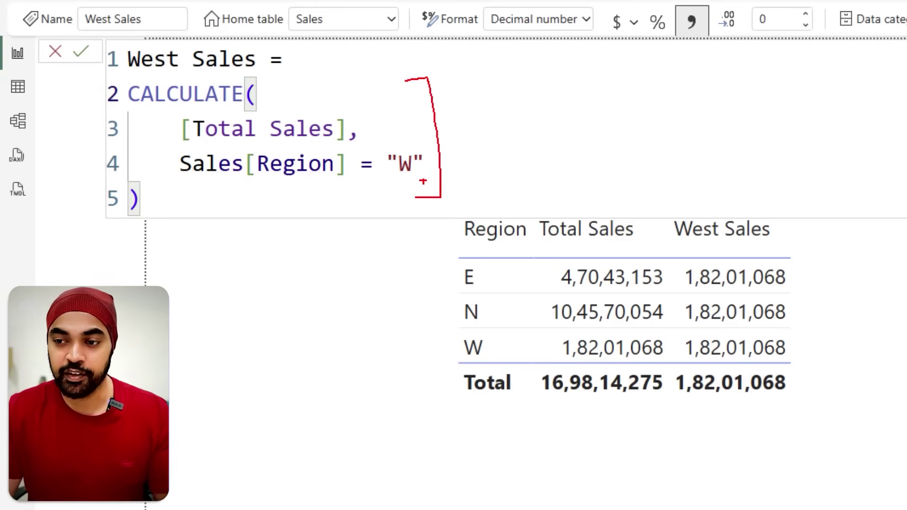
{"action": "mouse_move", "coordinate": [438, 141]}
{"action": "left_mouse_down"}
{"action": "mouse_move", "coordinate": [608, 152]}
{"action": "mouse_move", "coordinate": [676, 230]}
{"action": "left_mouse_up"}
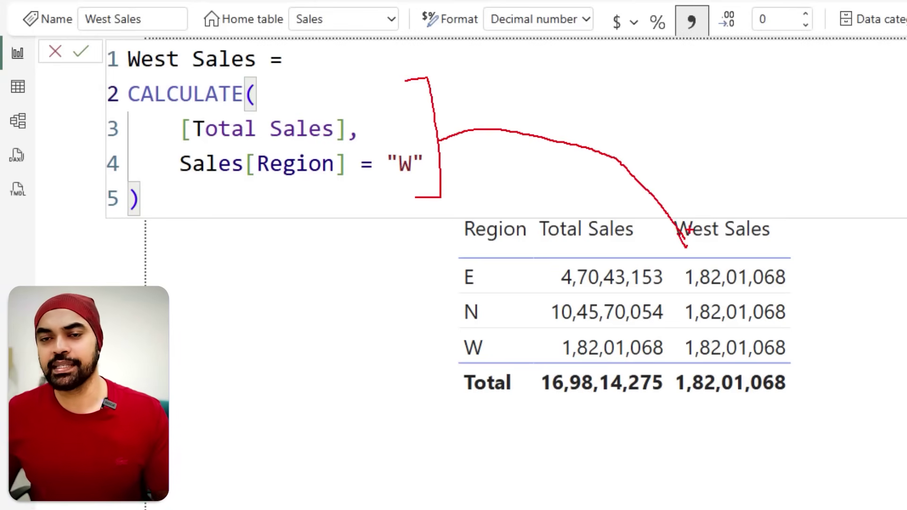
{"action": "key", "text": "Escape"}
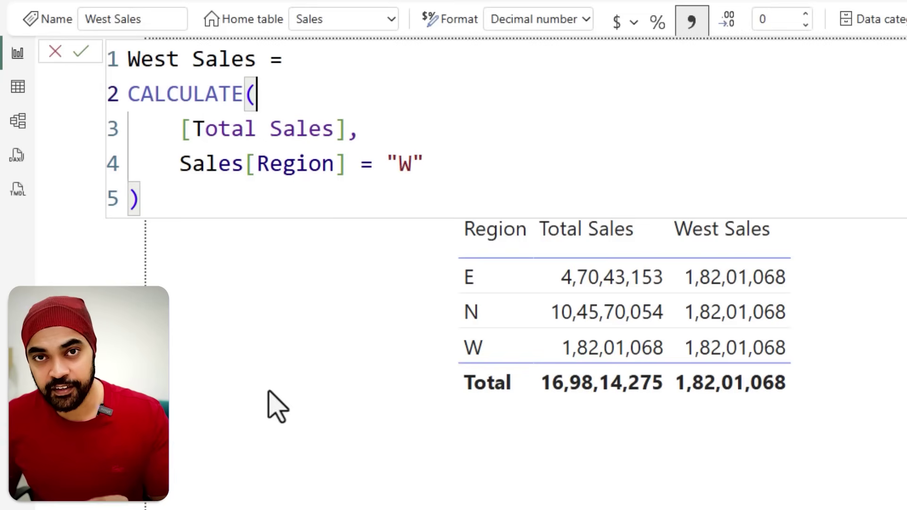
{"action": "left_click_drag", "start_coordinate": [176, 182], "coordinate": [364, 181]}
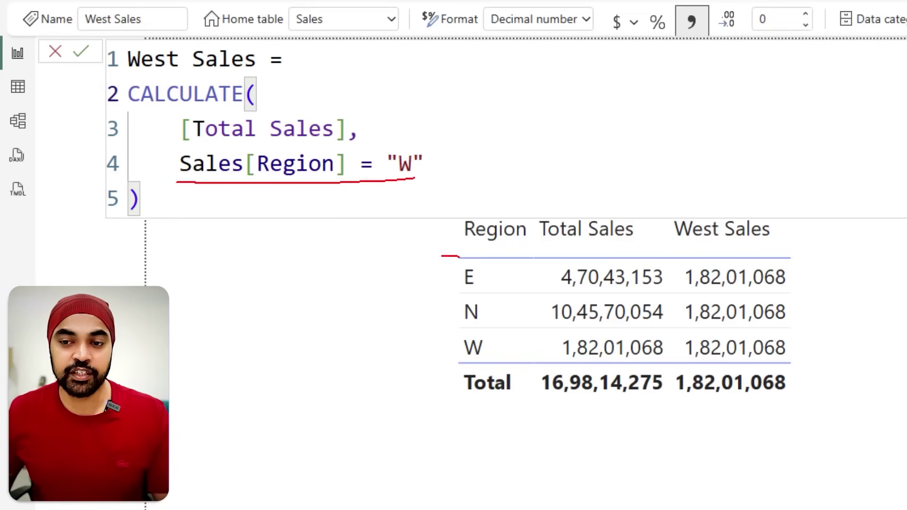
{"action": "left_click_drag", "start_coordinate": [442, 166], "coordinate": [476, 149]}
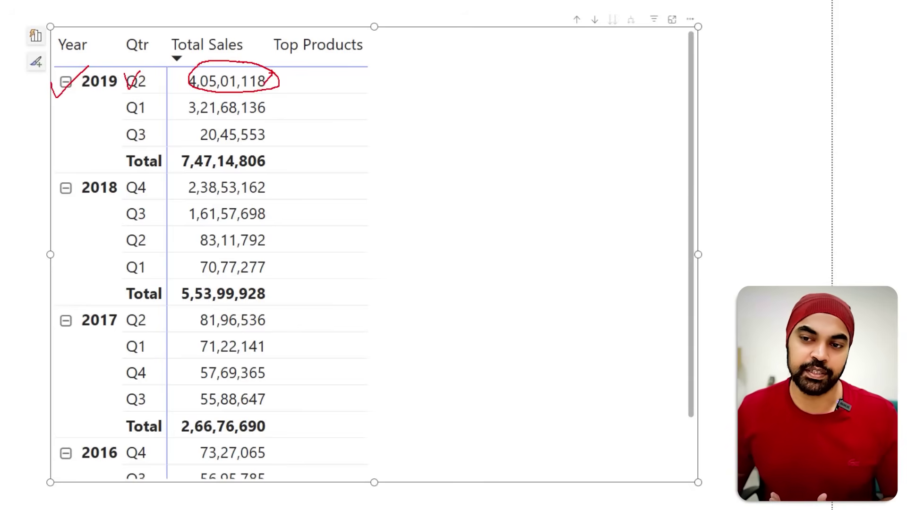
- Clear the drawings on the Year and Qtr matrix and box the 2019 Q2 Total Sales value
{"action": "key", "text": "Escape"}
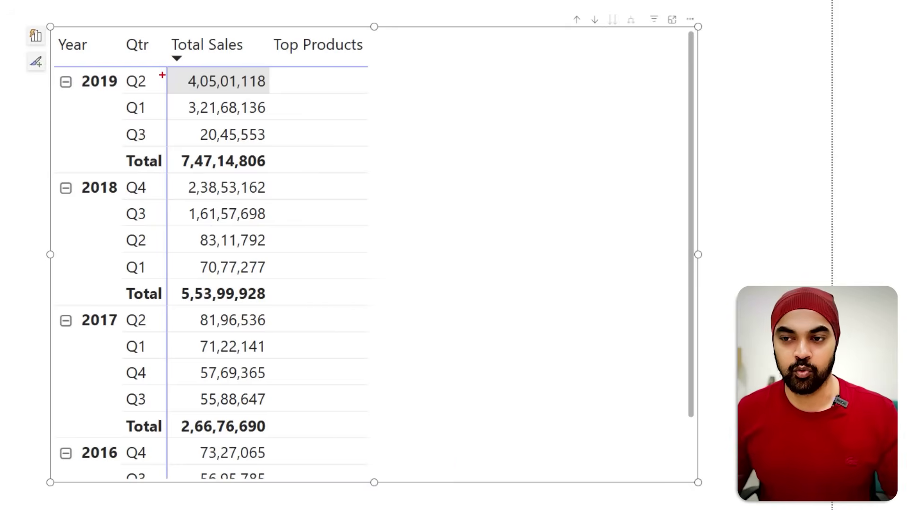
{"action": "left_click_drag", "start_coordinate": [176, 68], "coordinate": [272, 95]}
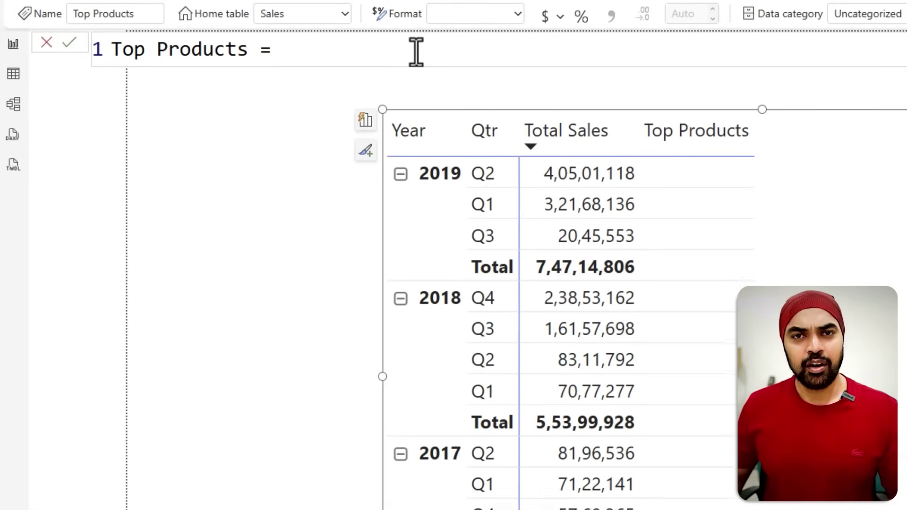
- Start the Top Products measure with CALCULATE, using [Total Sales] as its expression, and open a new line for the filter
{"action": "key", "text": "shift+Return"}
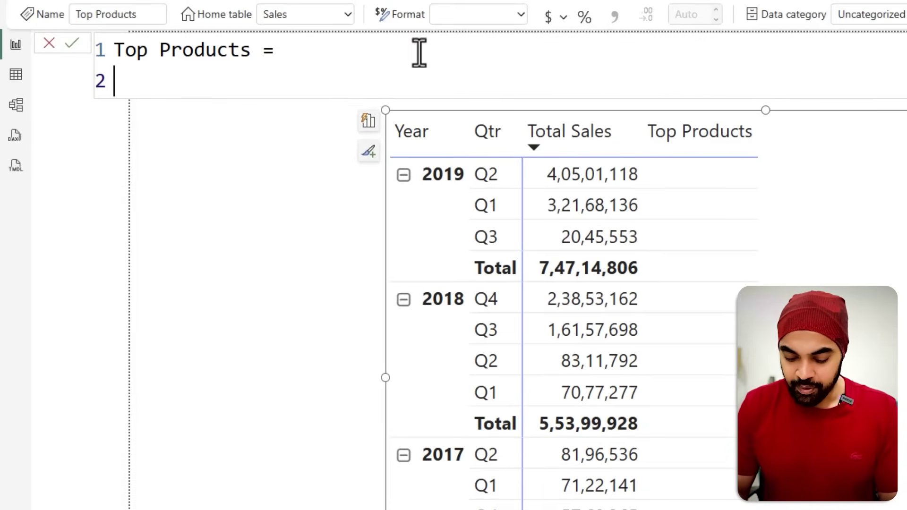
{"action": "type", "text": "cal"}
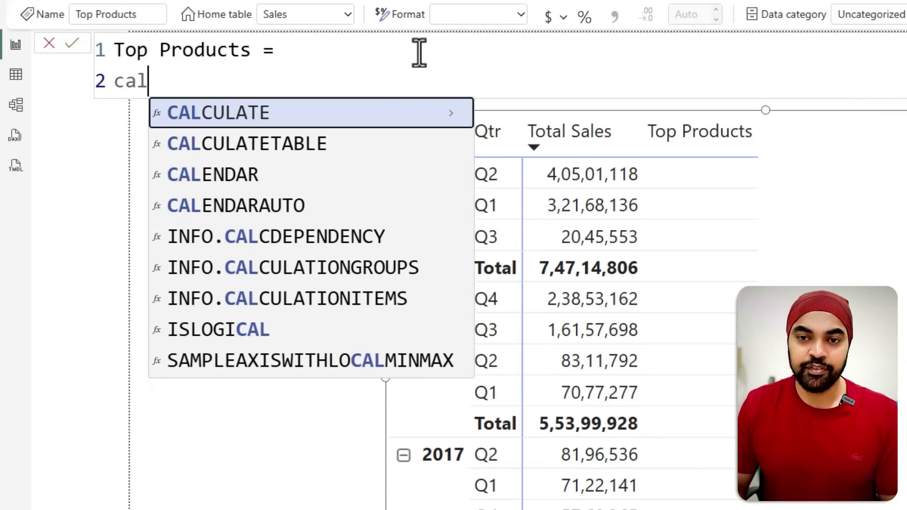
{"action": "key", "text": "Tab"}
{"action": "key", "text": "shift+Return"}
{"action": "type", "text": "[t"}
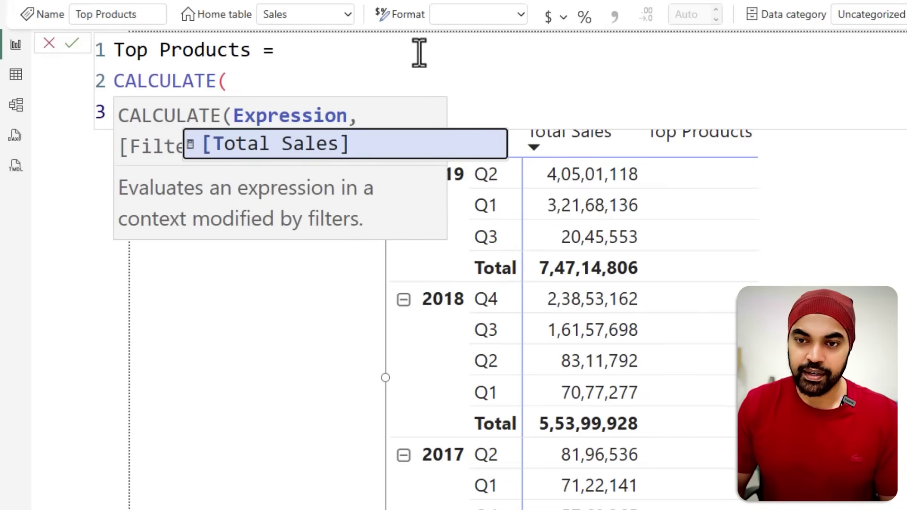
{"action": "type", "text": ","}
{"action": "key", "text": "shift+Return"}
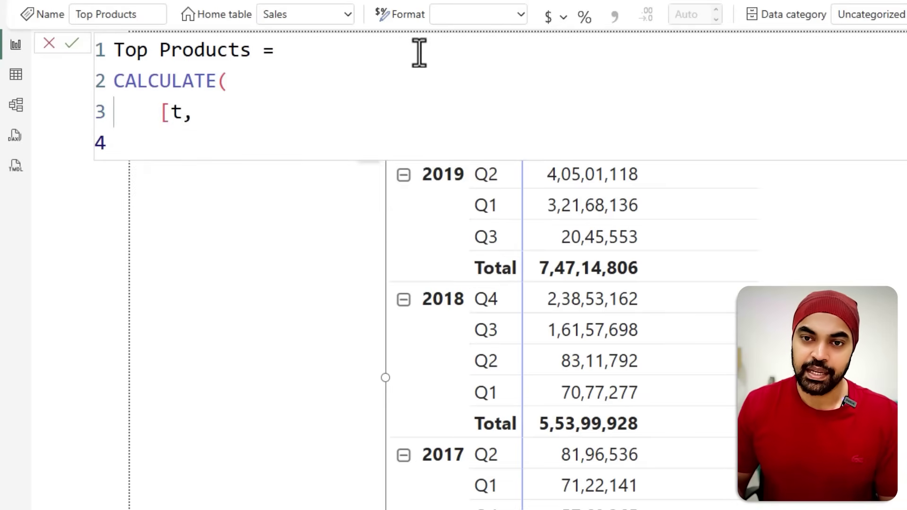
{"action": "key", "text": "BackSpace"}
{"action": "key", "text": "BackSpace"}
{"action": "key", "text": "BackSpace"}
{"action": "key", "text": "Tab"}
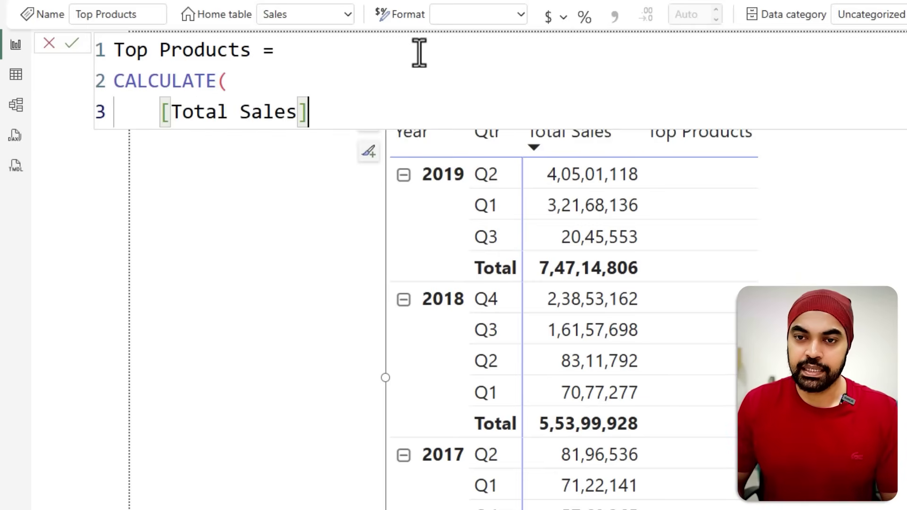
{"action": "type", "text": ","}
{"action": "key", "text": "shift+Return"}
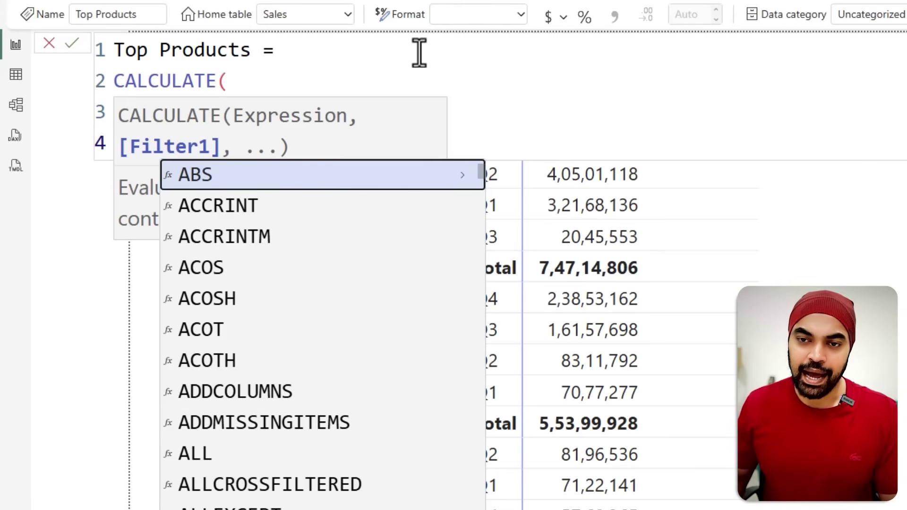
{"action": "key", "text": "Escape"}
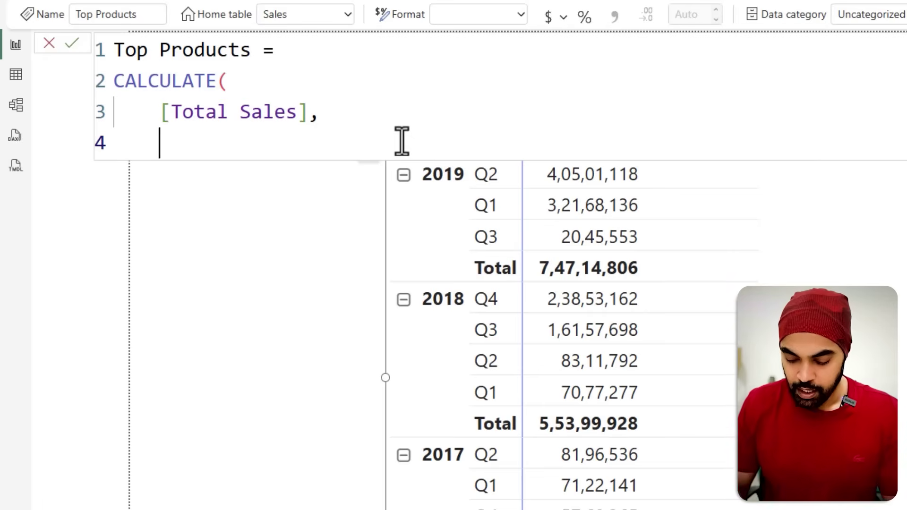
- Add TOPN(3, Prod, [Total Sales]) as the filter in Top Products and close the CALCULATE on a new line
{"action": "type", "text": "top"}
{"action": "key", "text": "Tab"}
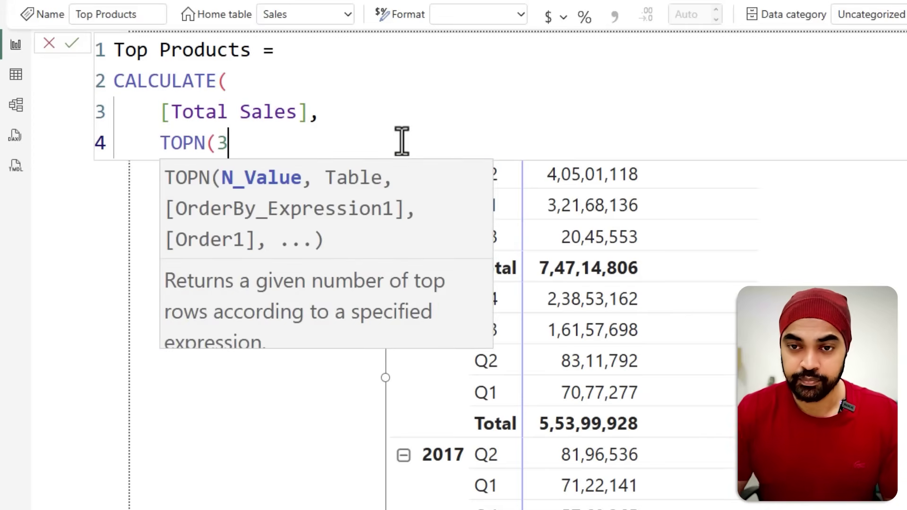
{"action": "type", "text": "3, "}
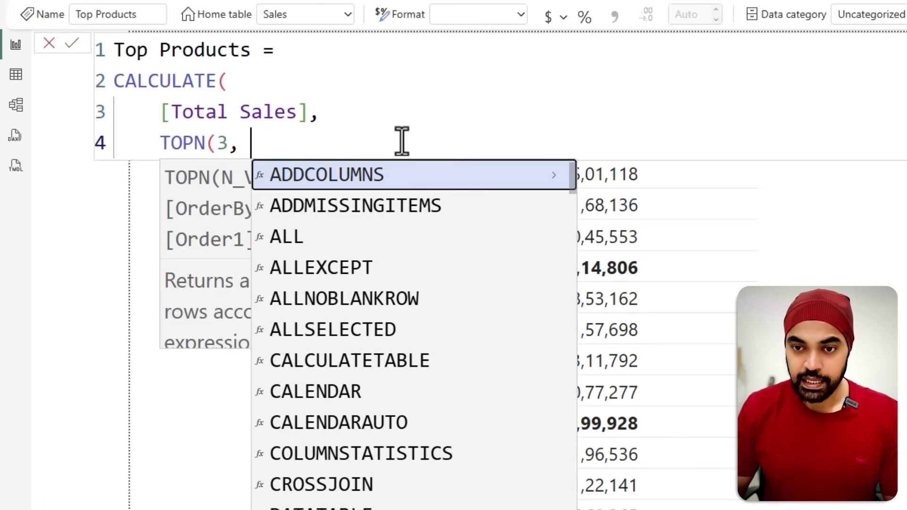
{"action": "type", "text": "pro"}
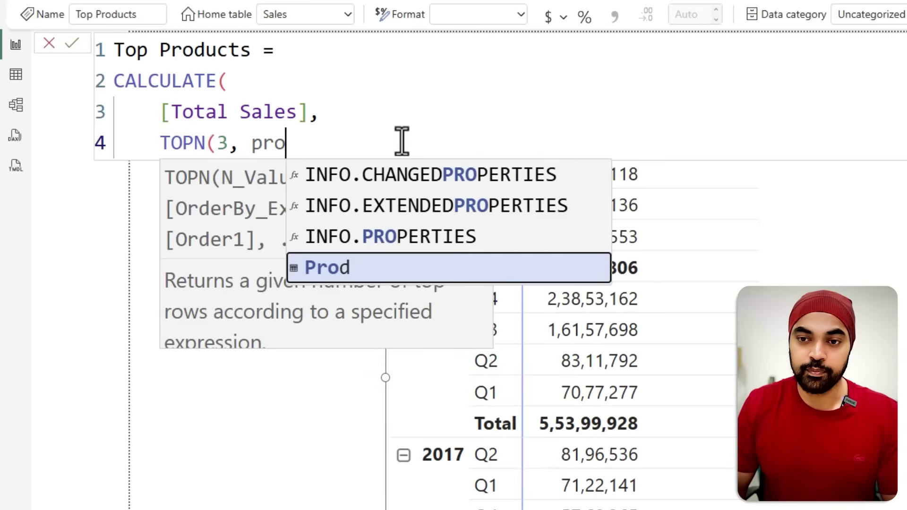
{"action": "key", "text": "Tab"}
{"action": "type", "text": ","}
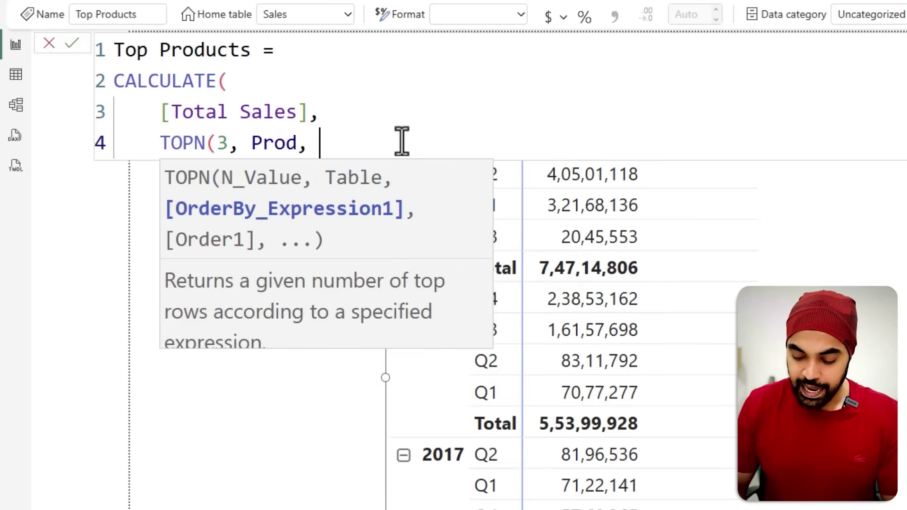
{"action": "type", "text": " [tot"}
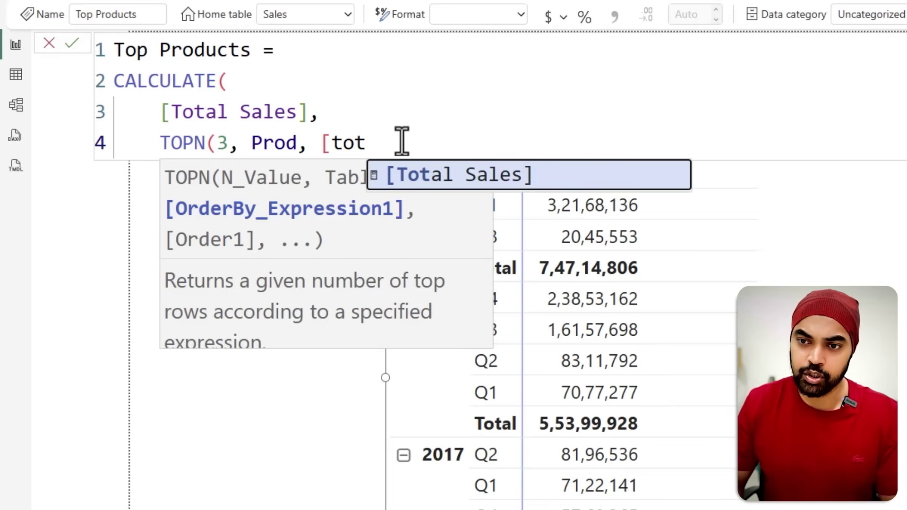
{"action": "key", "text": "Tab"}
{"action": "type", "text": ")"}
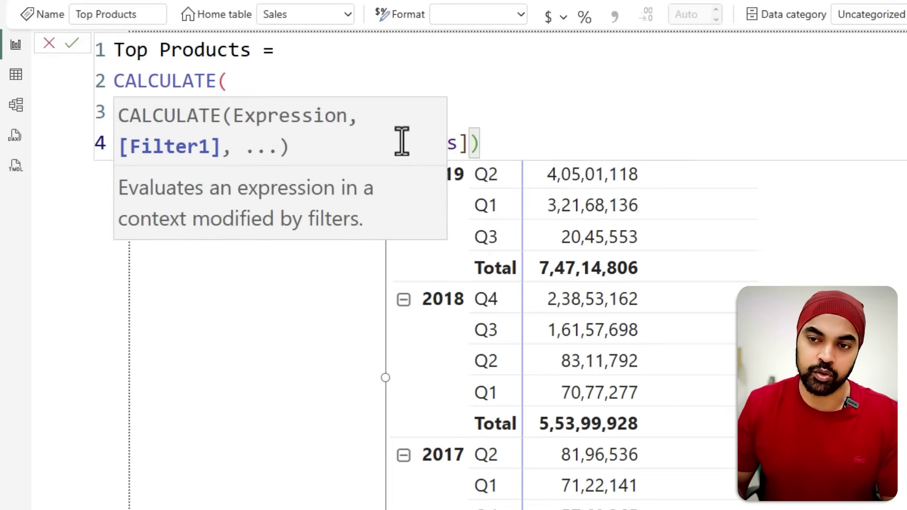
{"action": "key", "text": "shift+Return"}
{"action": "type", "text": ")"}
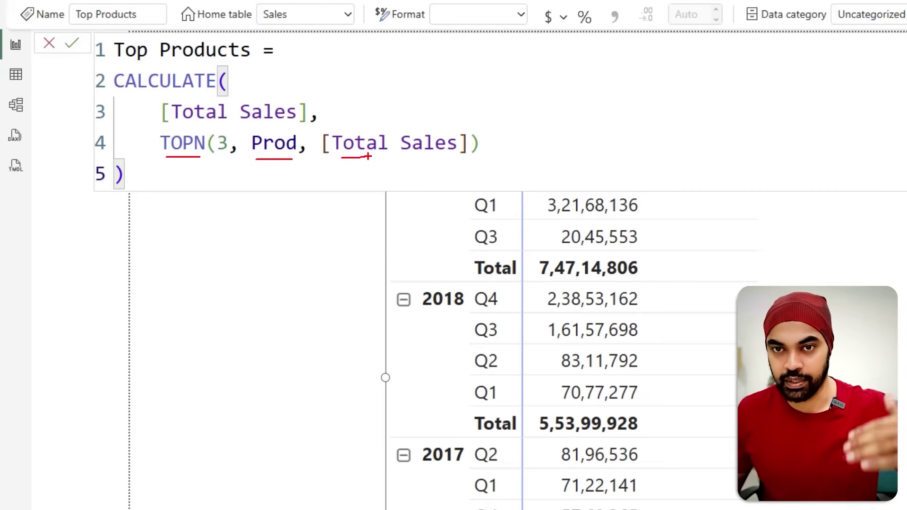
- Box the TOPN filter line, clear the drawings and commit the Top Products measure
{"action": "mouse_move", "coordinate": [153, 126]}
{"action": "left_mouse_down"}
{"action": "mouse_move", "coordinate": [202, 156]}
{"action": "mouse_move", "coordinate": [479, 157]}
{"action": "left_mouse_up"}
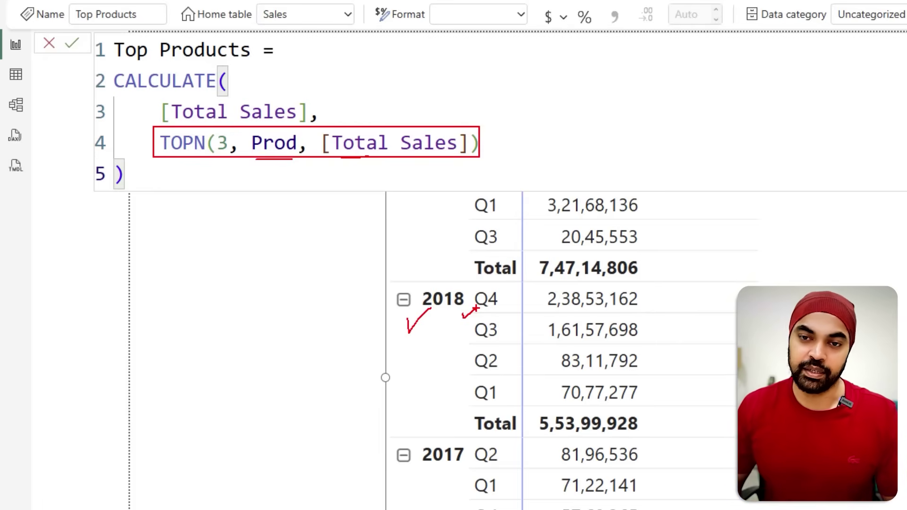
{"action": "key", "text": "Escape"}
{"action": "key", "text": "Return"}
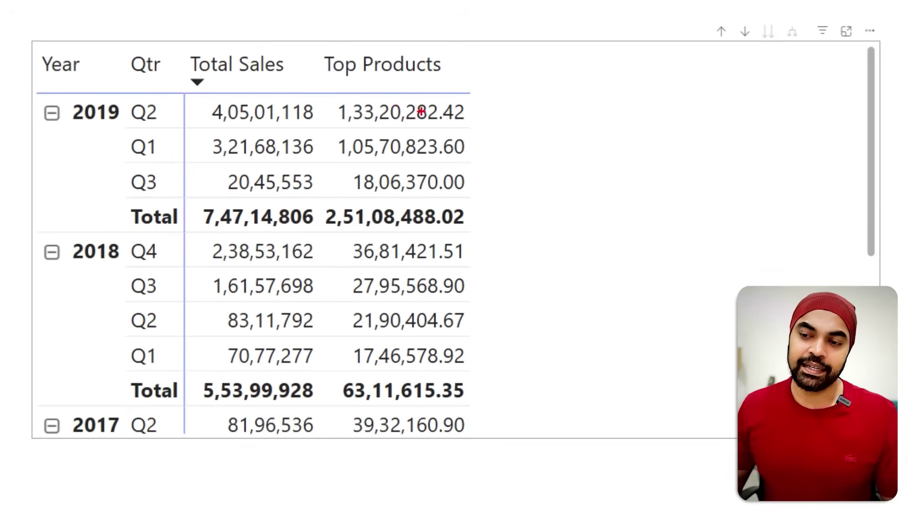
- Add ProductKey from the Prod table to the matrix rows below Qtr
{"action": "left_click", "coordinate": [593, 192]}
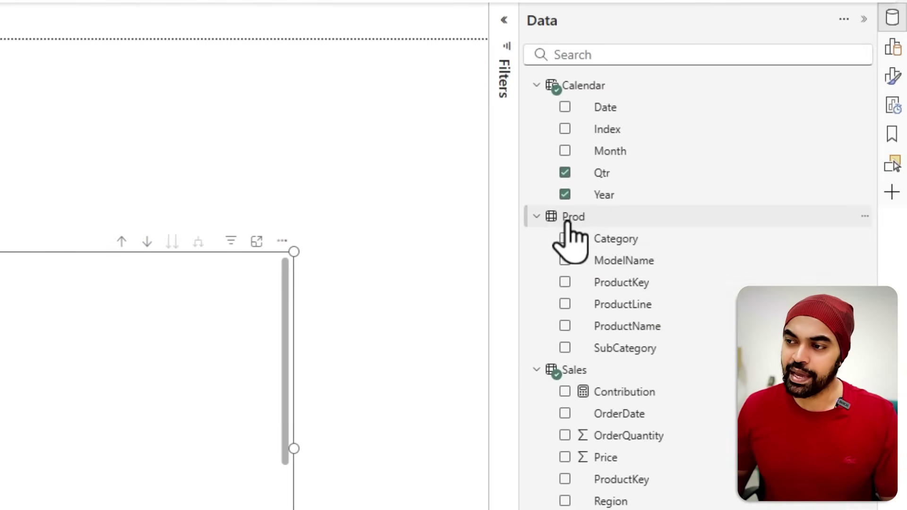
{"action": "left_click", "coordinate": [572, 218]}
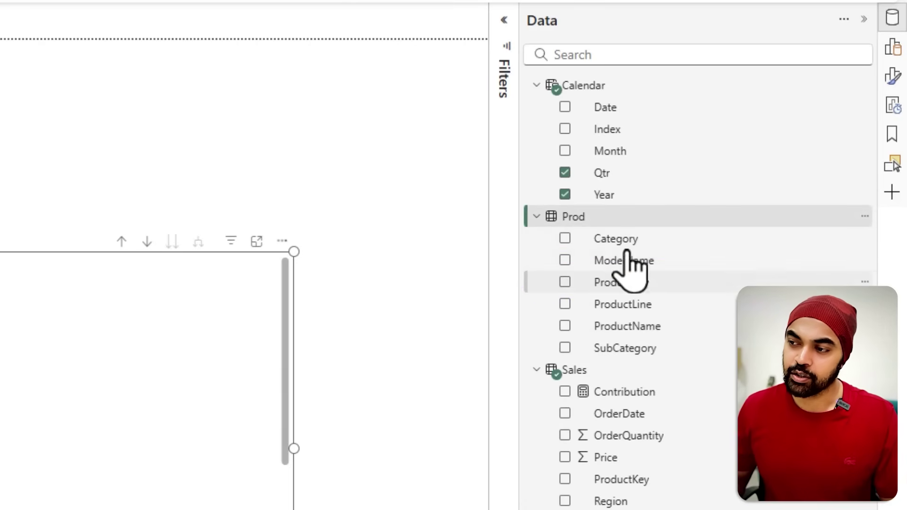
{"action": "left_click_drag", "start_coordinate": [614, 282], "coordinate": [126, 288]}
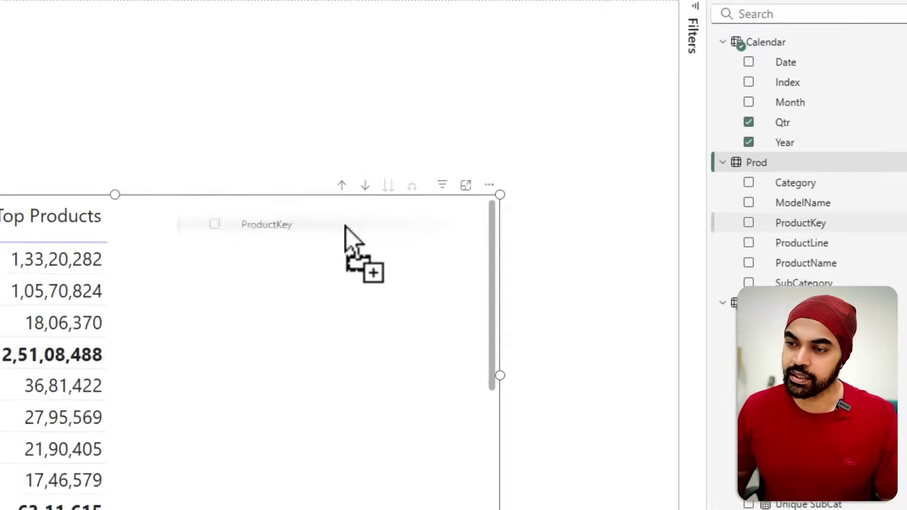
{"action": "left_click_drag", "start_coordinate": [345, 228], "coordinate": [0, 286]}
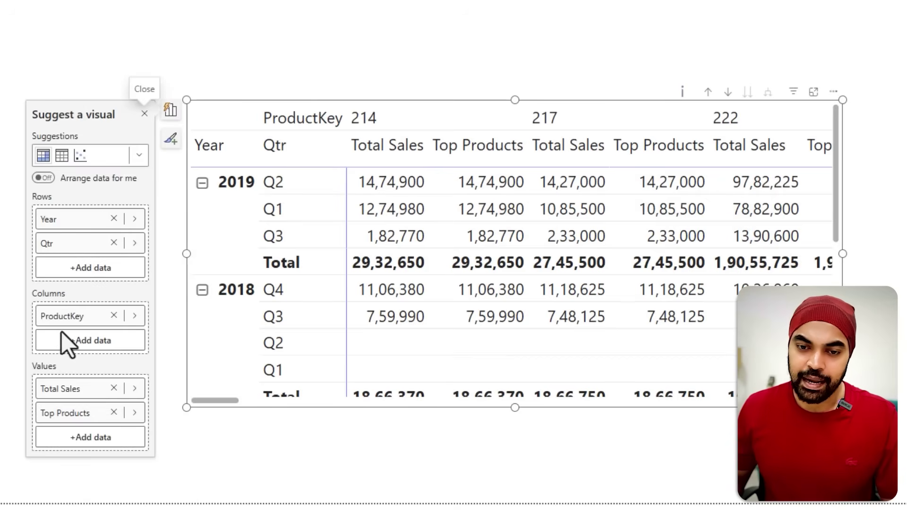
{"action": "left_click_drag", "start_coordinate": [66, 318], "coordinate": [78, 258]}
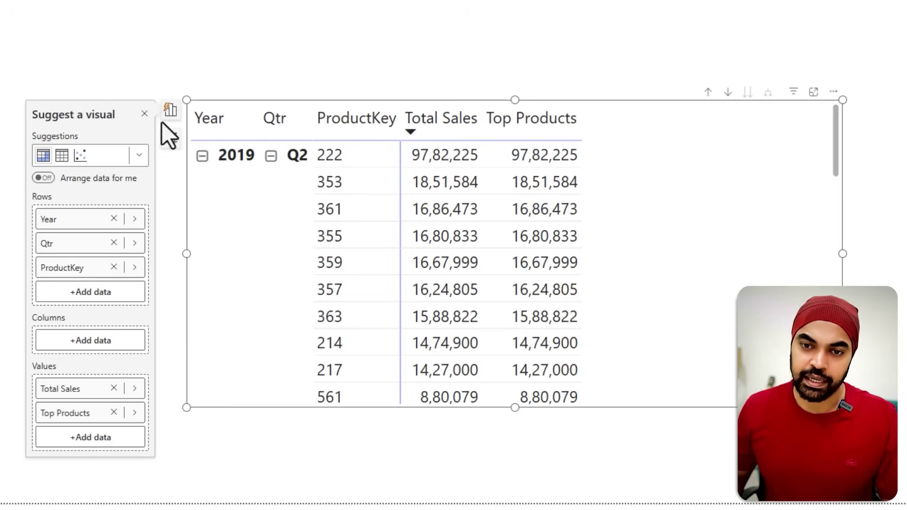
{"action": "left_click", "coordinate": [742, 51]}
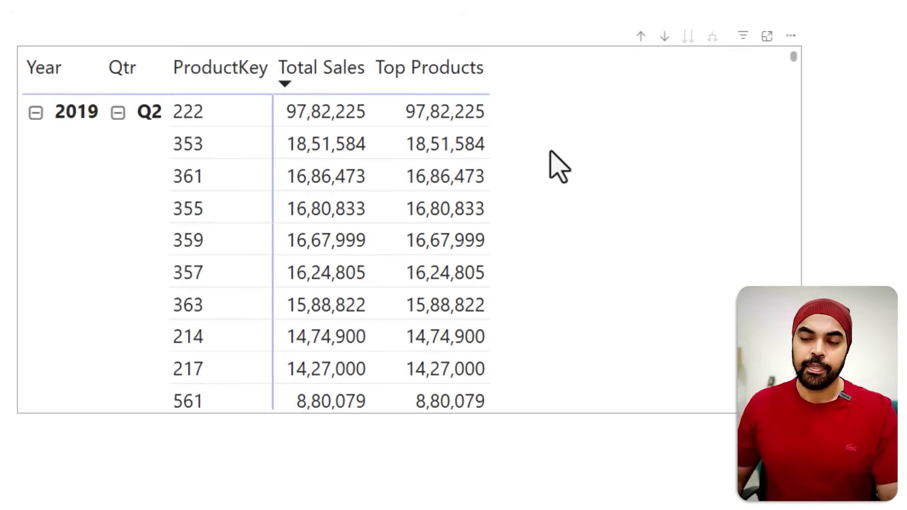
{"action": "scroll", "coordinate": [559, 167], "scroll_direction": "down", "scroll_amount": 1}
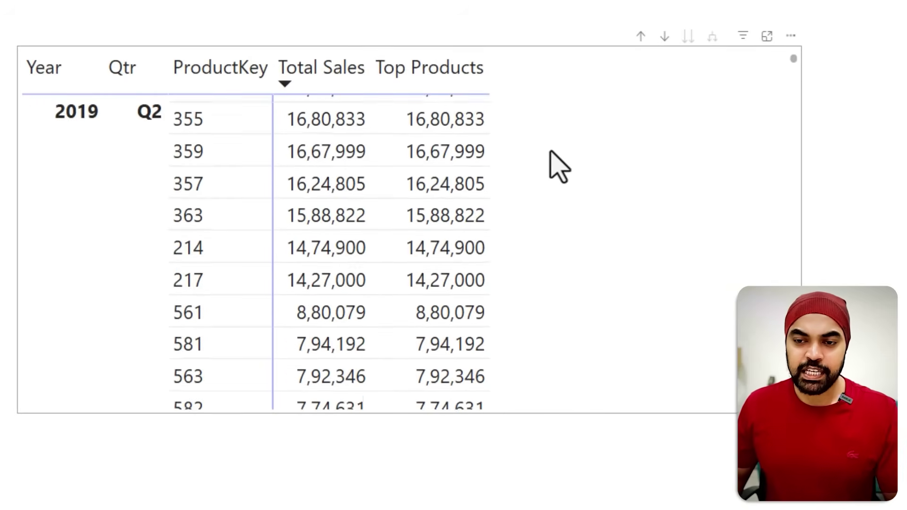
{"action": "scroll", "coordinate": [559, 166], "scroll_direction": "up", "scroll_amount": 1}
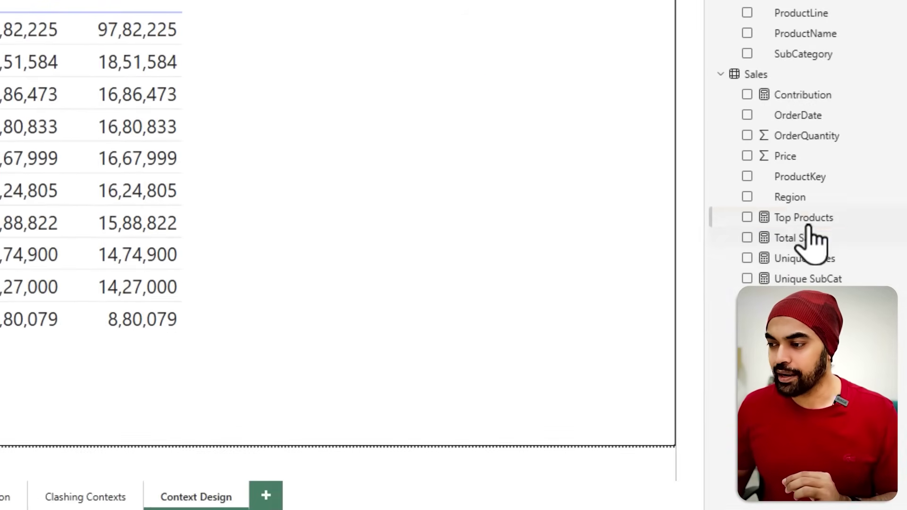
- Open the Top Products formula, box its value for product 222, mark the Year, Qtr and ProductKey headers, and clear the drawings
{"action": "left_click", "coordinate": [809, 219]}
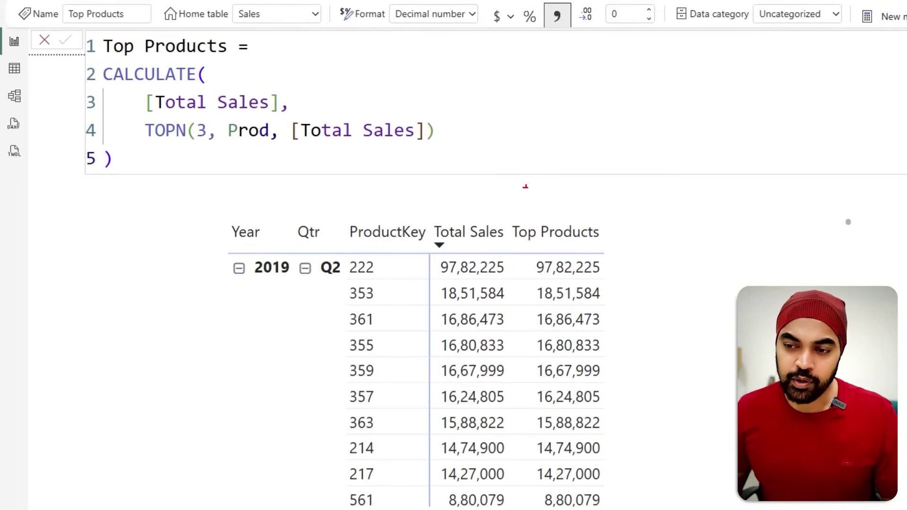
{"action": "left_click_drag", "start_coordinate": [530, 253], "coordinate": [625, 280]}
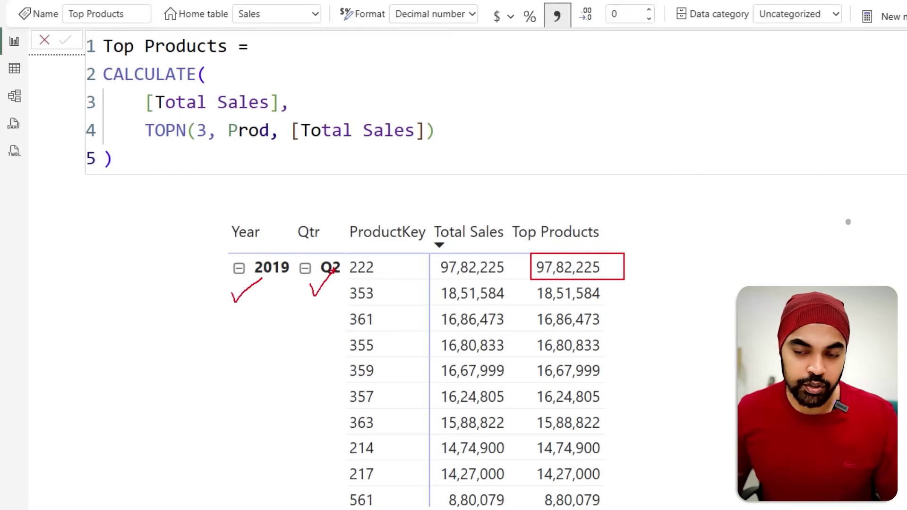
{"action": "mouse_move", "coordinate": [219, 206]}
{"action": "left_mouse_down"}
{"action": "mouse_move", "coordinate": [219, 231]}
{"action": "mouse_move", "coordinate": [311, 215]}
{"action": "mouse_move", "coordinate": [353, 219]}
{"action": "mouse_move", "coordinate": [352, 230]}
{"action": "left_mouse_up"}
{"action": "left_click_drag", "start_coordinate": [353, 215], "coordinate": [359, 215]}
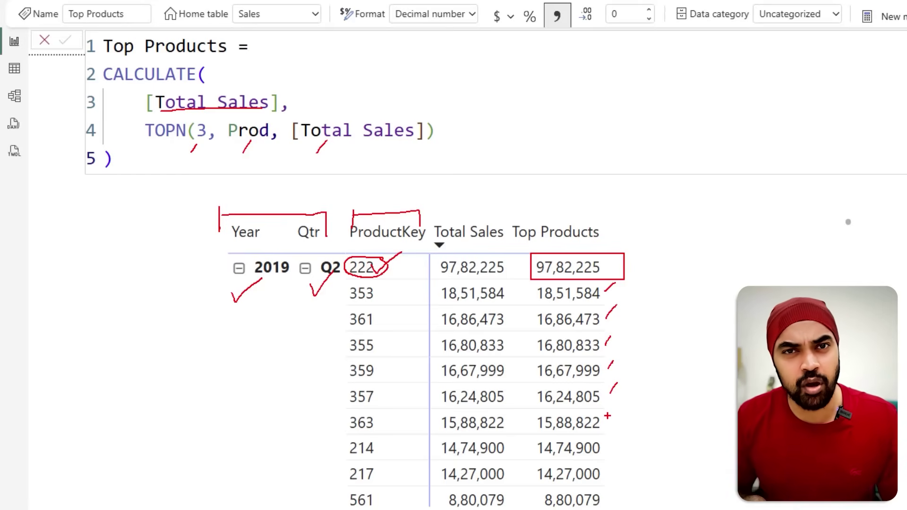
{"action": "key", "text": "Escape"}
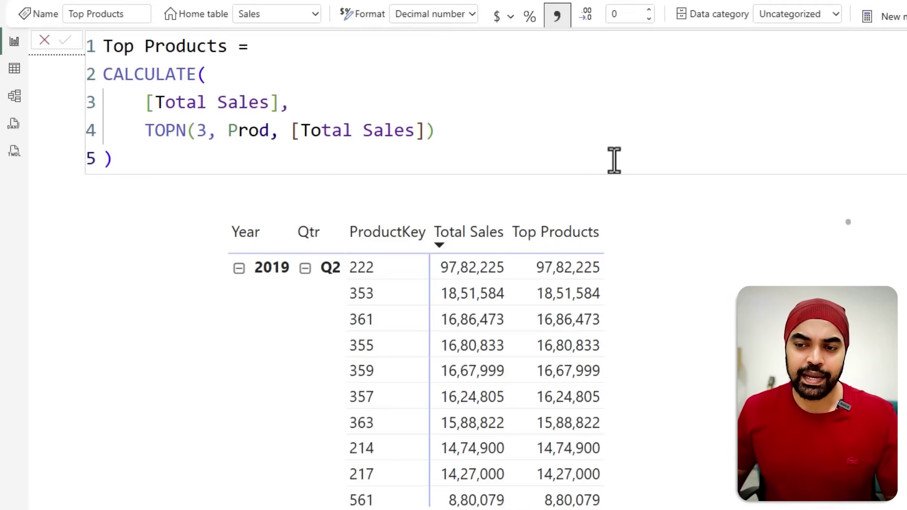
- Box the 2019 Q2 labels, cross out and bracket the ProductKey values, and clear the drawings
{"action": "key", "text": "ctrl+2"}
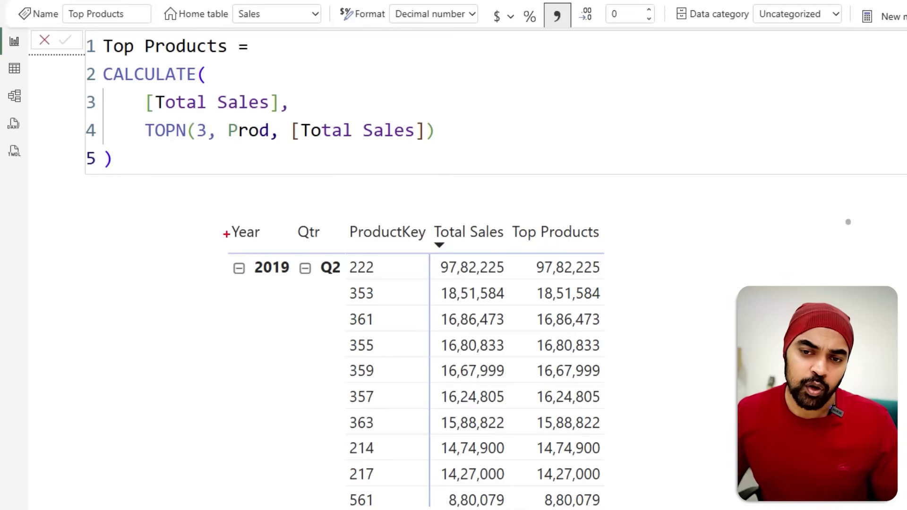
{"action": "left_click_drag", "start_coordinate": [225, 251], "coordinate": [343, 279]}
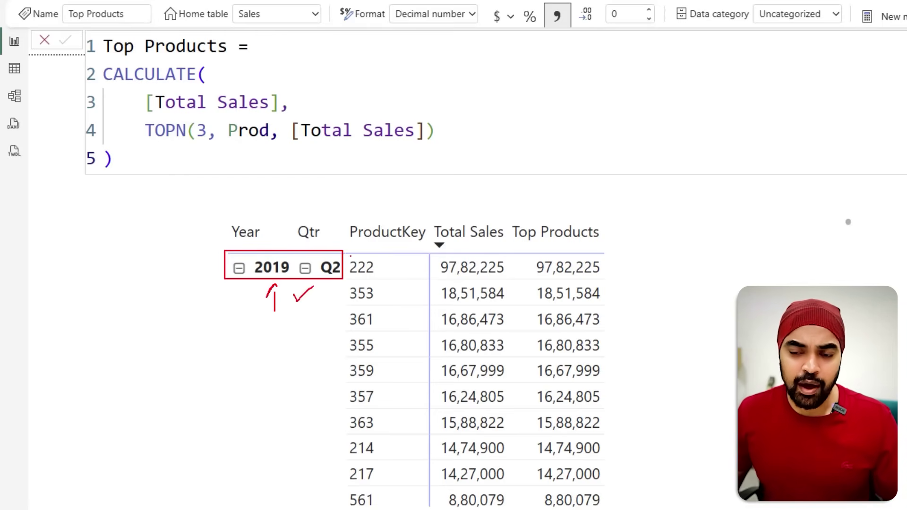
{"action": "left_click_drag", "start_coordinate": [351, 256], "coordinate": [373, 322]}
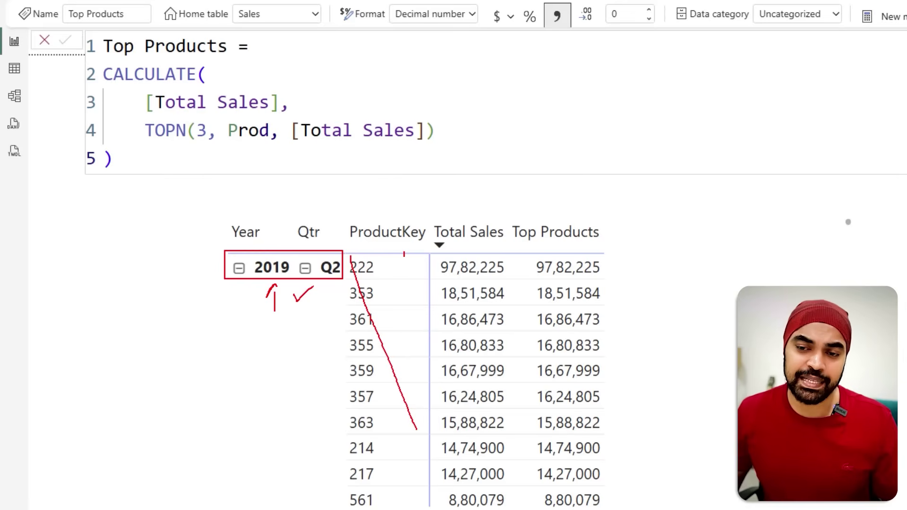
{"action": "left_click_drag", "start_coordinate": [404, 256], "coordinate": [364, 406]}
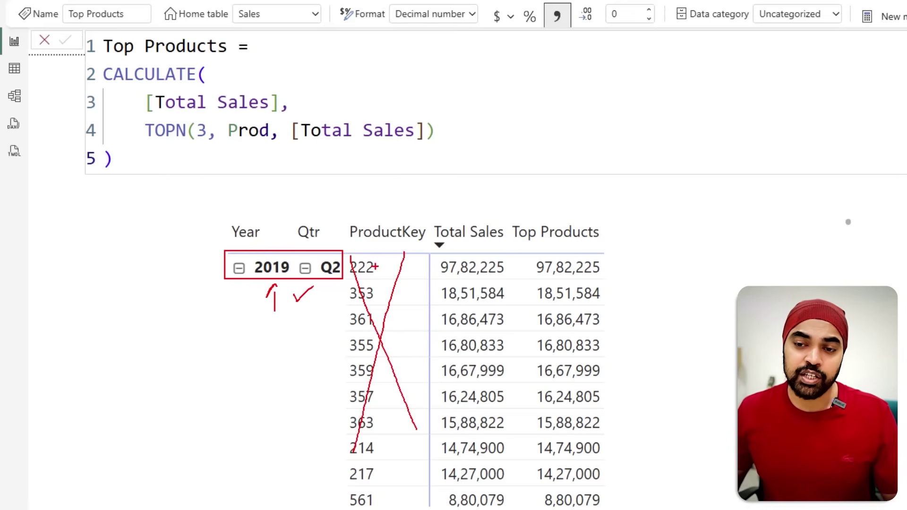
{"action": "mouse_move", "coordinate": [381, 259]}
{"action": "left_mouse_down"}
{"action": "mouse_move", "coordinate": [414, 296]}
{"action": "mouse_move", "coordinate": [407, 504]}
{"action": "left_mouse_up"}
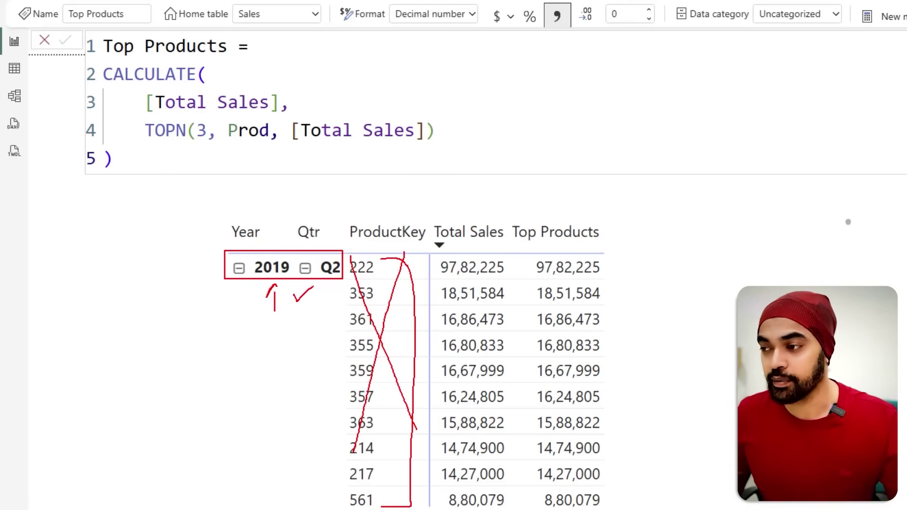
{"action": "key", "text": "Escape"}
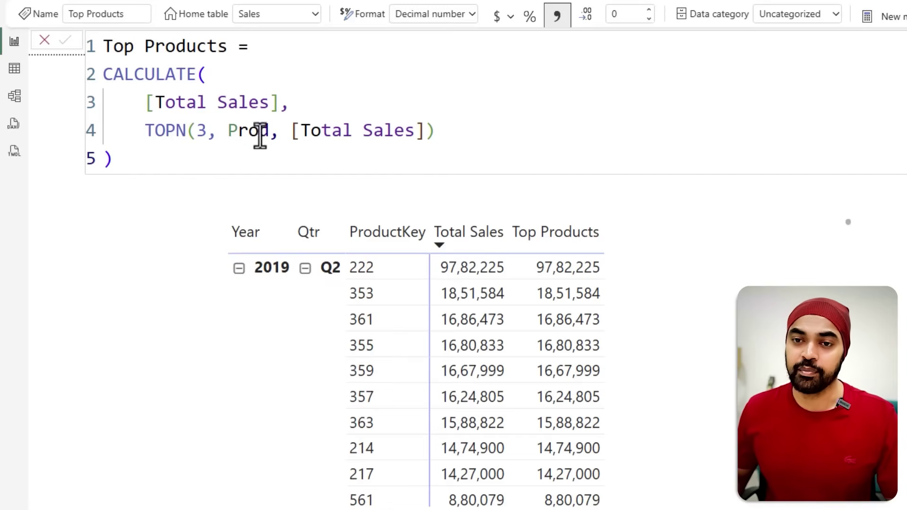
- Replace the Prod table argument of TOPN in Top Products with ALL(Prod[ProductKey])
{"action": "left_click", "coordinate": [227, 133]}
{"action": "type", "text": "ALL"}
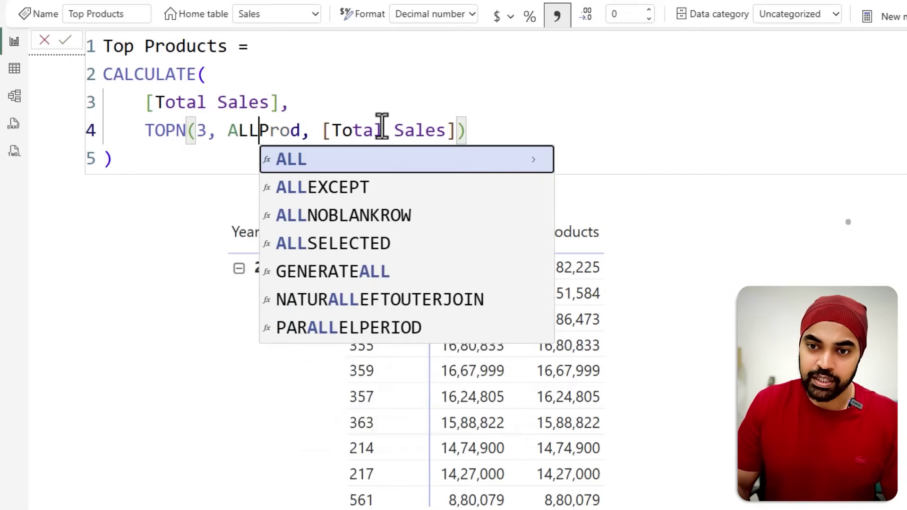
{"action": "type", "text": "("}
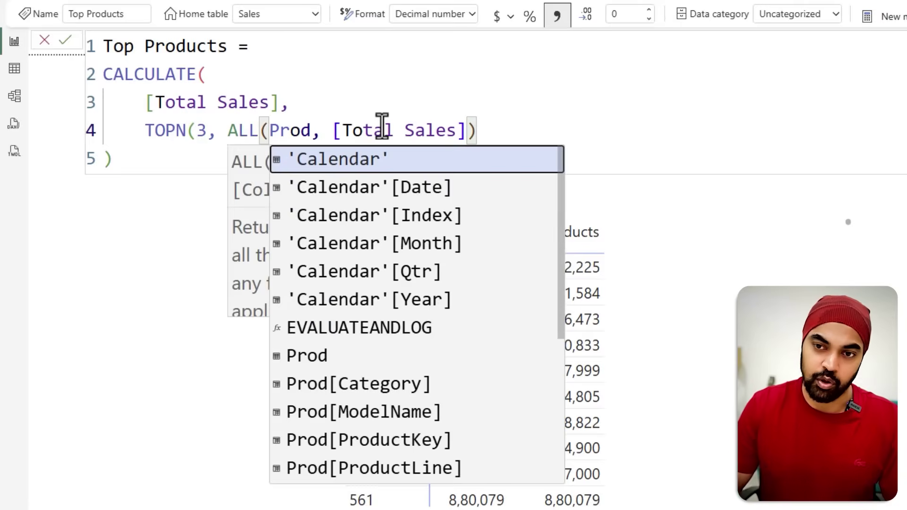
{"action": "key", "text": "Right"}
{"action": "key", "text": "Right"}
{"action": "key", "text": "Right"}
{"action": "key", "text": "Right"}
{"action": "type", "text": "["}
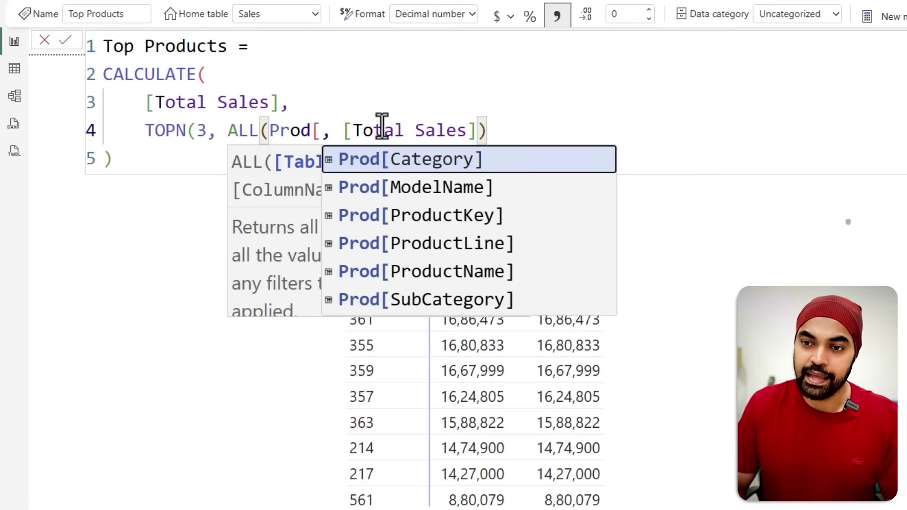
{"action": "key", "text": "Down"}
{"action": "key", "text": "Down"}
{"action": "key", "text": "Tab"}
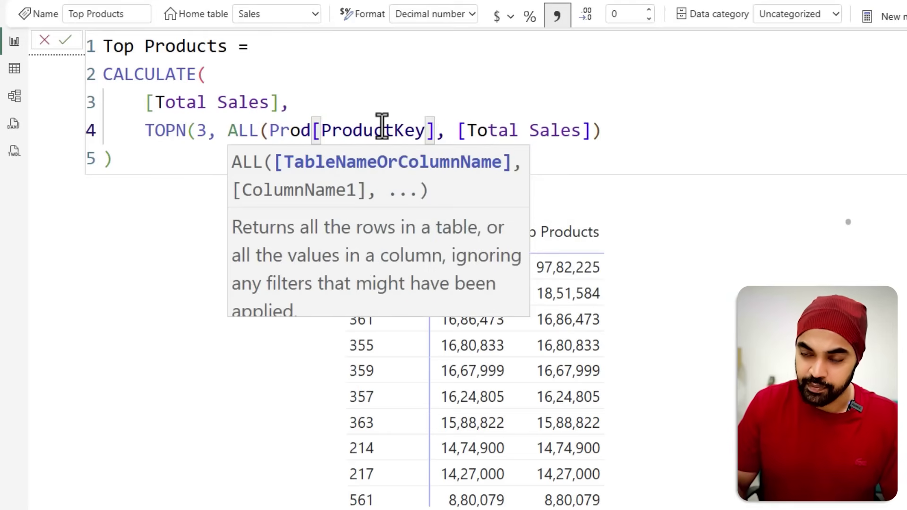
{"action": "type", "text": ")"}
{"action": "key", "text": "Escape"}
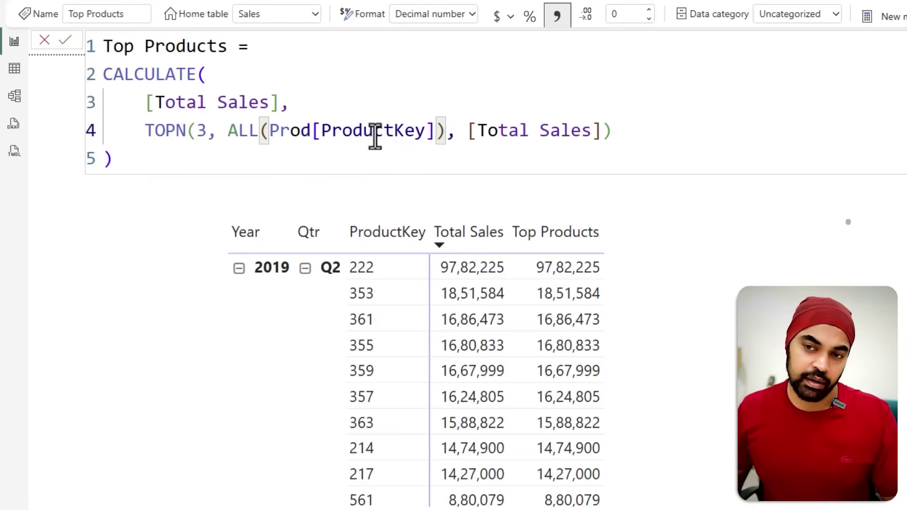
- Box product keys 222 to 357 and tick 2019 and Q2, clear the drawings and commit the Top Products measure
{"action": "left_click_drag", "start_coordinate": [351, 253], "coordinate": [387, 408]}
{"action": "left_click_drag", "start_coordinate": [304, 294], "coordinate": [349, 278]}
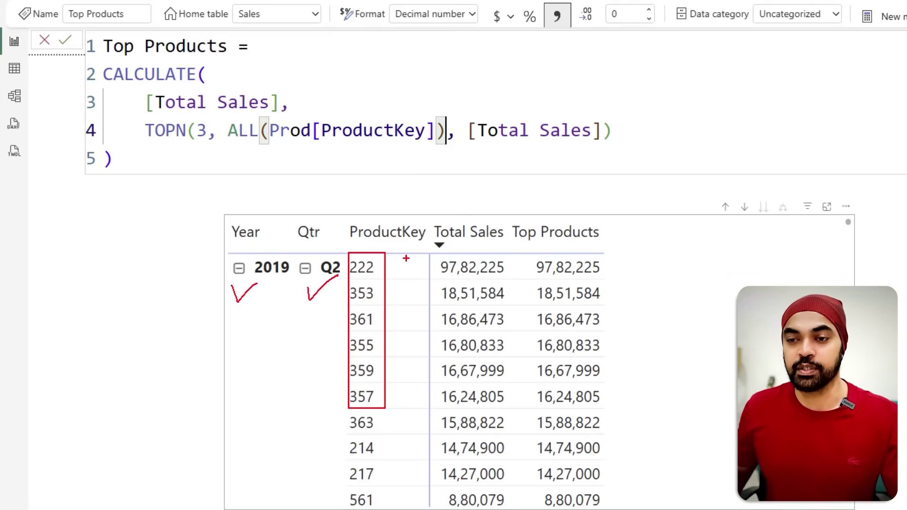
{"action": "key", "text": "Escape"}
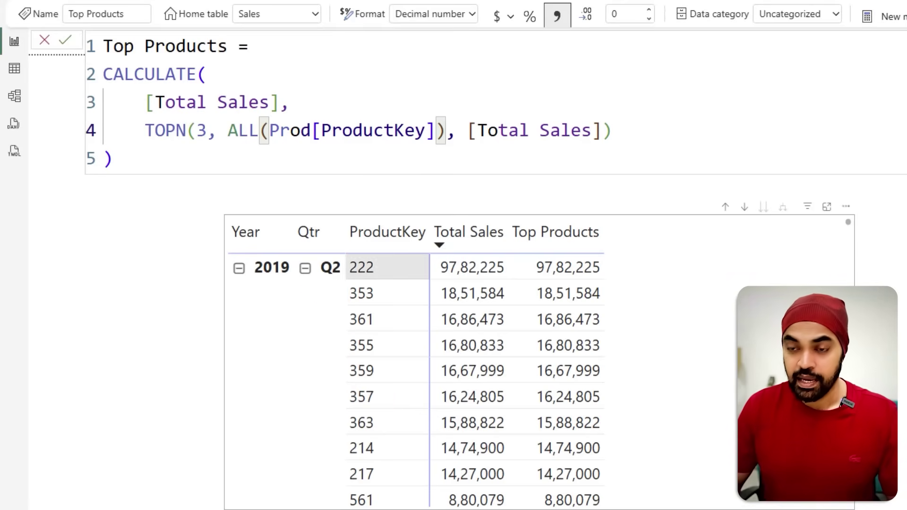
{"action": "key", "text": "Return"}
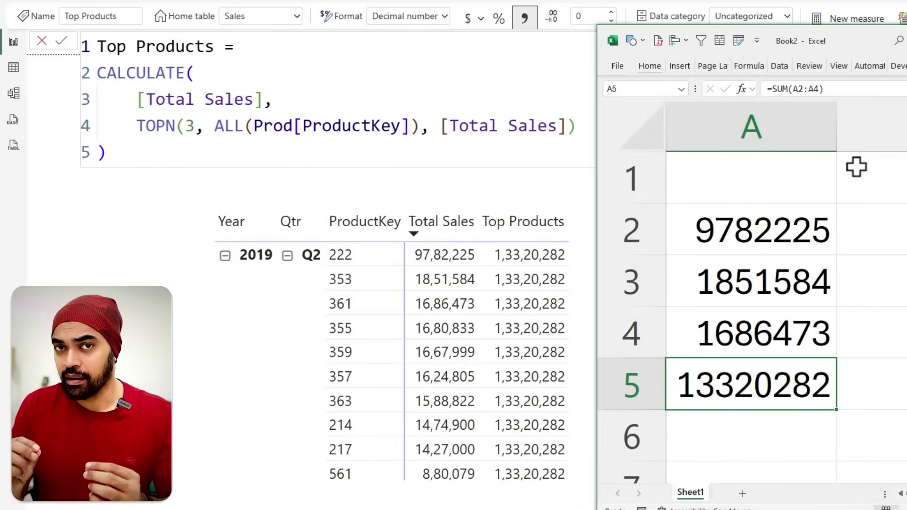
- Box the values in A2:A4 of the Excel sheet, clear the drawings, and cross out the Top Products values from product 355 down
{"action": "left_click_drag", "start_coordinate": [682, 212], "coordinate": [830, 354]}
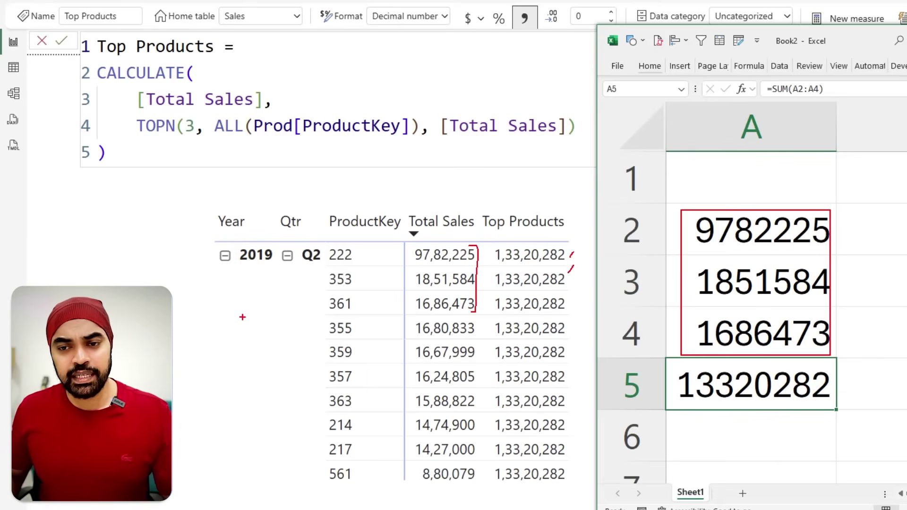
{"action": "key", "text": "Escape"}
{"action": "left_click", "coordinate": [142, 368]}
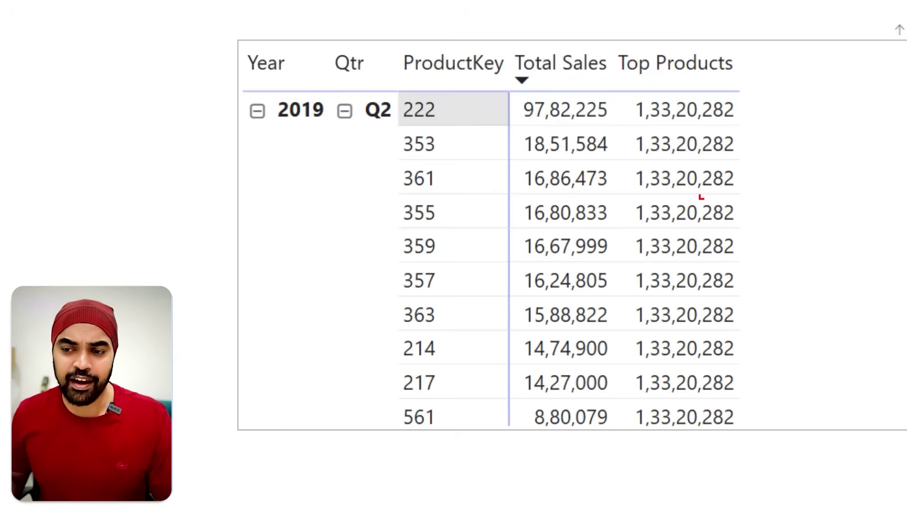
{"action": "left_click_drag", "start_coordinate": [649, 210], "coordinate": [692, 325]}
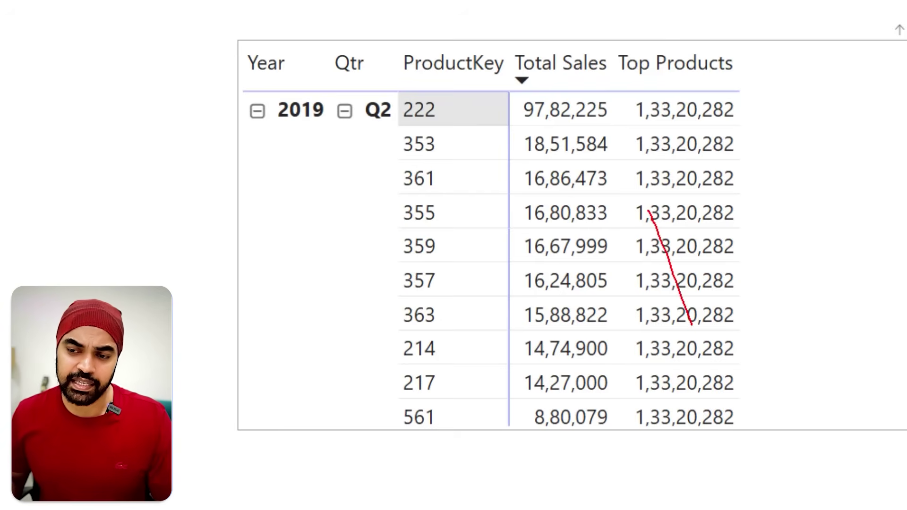
{"action": "left_click_drag", "start_coordinate": [696, 230], "coordinate": [657, 375]}
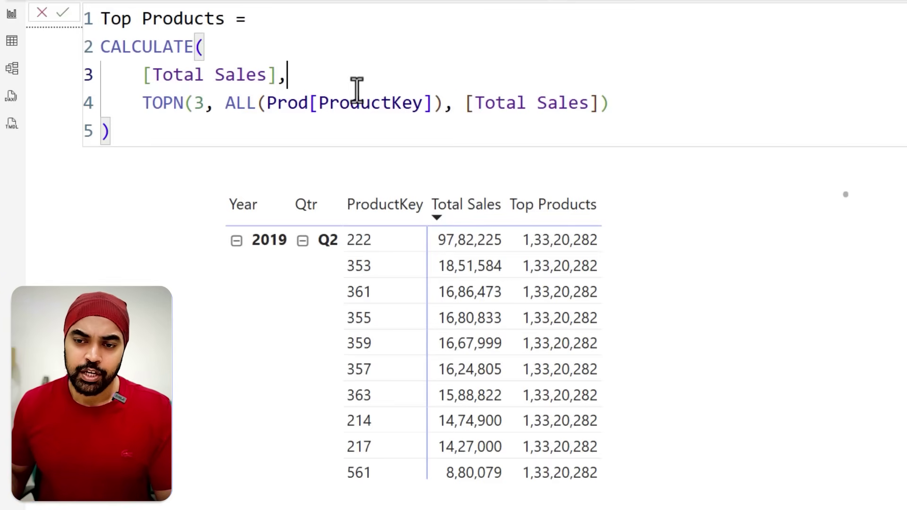
- Box the TOPN filter line and the product keys, link key 222 to two boxes drawn beside the matrix, and clear the drawings
{"action": "left_click_drag", "start_coordinate": [141, 85], "coordinate": [625, 128]}
{"action": "left_click_drag", "start_coordinate": [345, 227], "coordinate": [388, 484]}
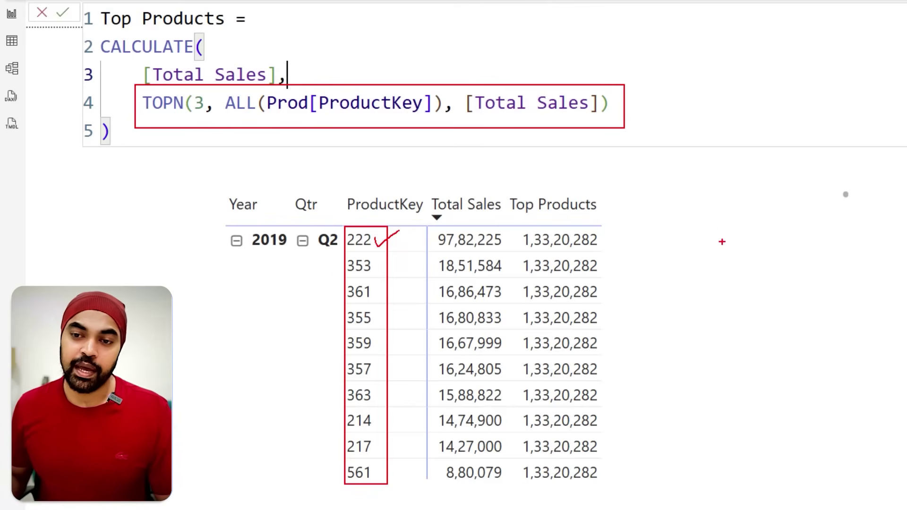
{"action": "mouse_move", "coordinate": [712, 216]}
{"action": "left_mouse_down"}
{"action": "mouse_move", "coordinate": [750, 411]}
{"action": "mouse_move", "coordinate": [774, 467]}
{"action": "left_mouse_up"}
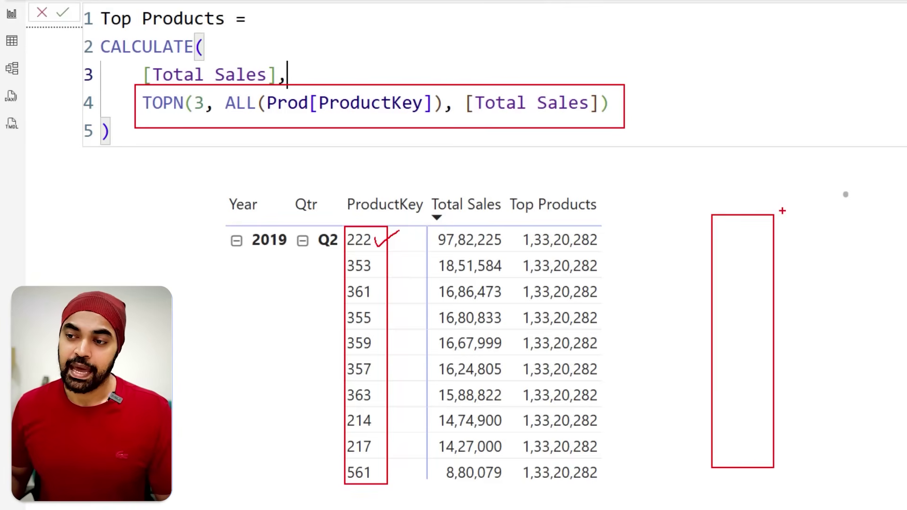
{"action": "mouse_move", "coordinate": [782, 210]}
{"action": "left_mouse_down"}
{"action": "mouse_move", "coordinate": [841, 401]}
{"action": "mouse_move", "coordinate": [850, 482]}
{"action": "left_mouse_up"}
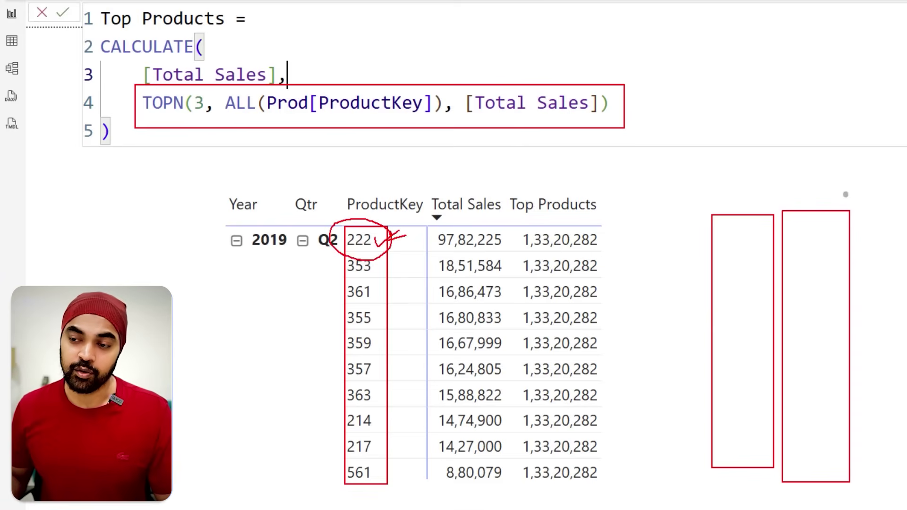
{"action": "left_click_drag", "start_coordinate": [405, 233], "coordinate": [628, 225]}
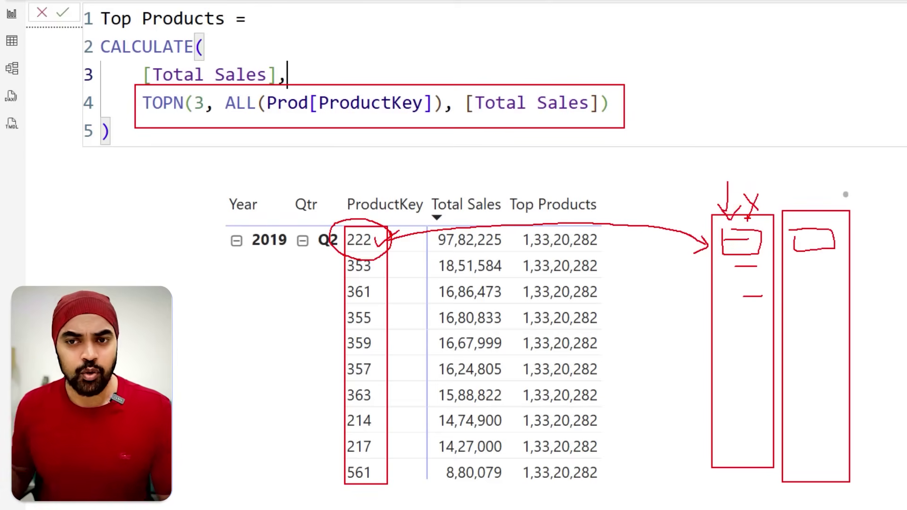
{"action": "key", "text": "Escape"}
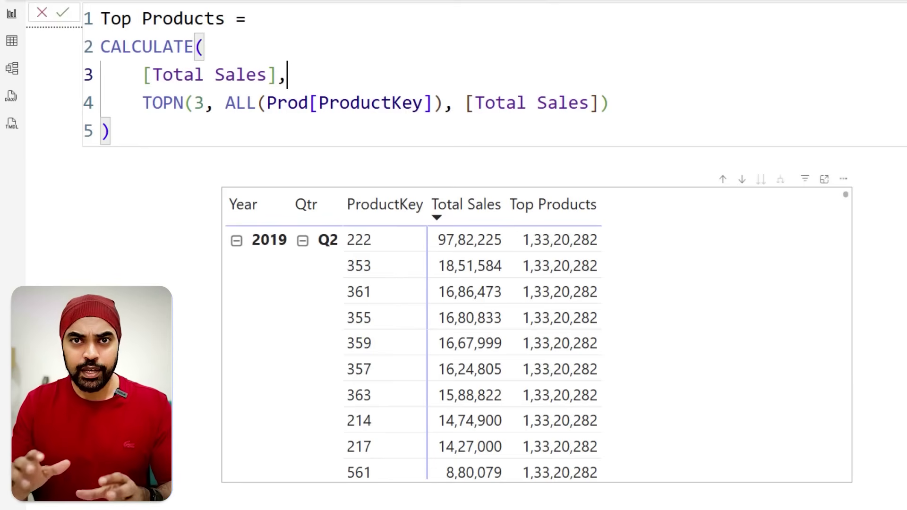
- Wrap the TOPN filter of Top Products in KEEPFILTERS and commit the measure
{"action": "left_click", "coordinate": [148, 105]}
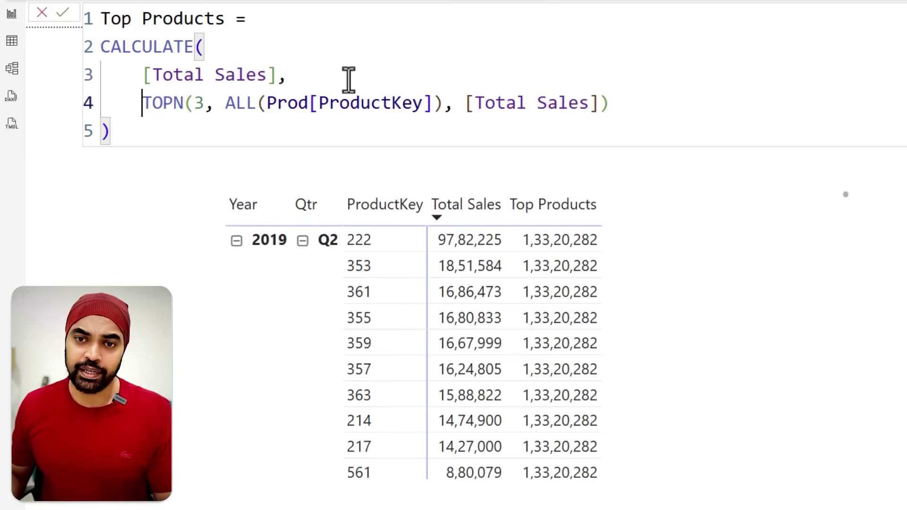
{"action": "type", "text": "kee"}
{"action": "key", "text": "Tab"}
{"action": "key", "text": "ctrl+Right"}
{"action": "key", "text": "ctrl+Right"}
{"action": "key", "text": "ctrl+Right"}
{"action": "key", "text": "ctrl+Right"}
{"action": "key", "text": "ctrl+Right"}
{"action": "key", "text": "ctrl+Right"}
{"action": "key", "text": "ctrl+Right"}
{"action": "key", "text": "ctrl+Right"}
{"action": "key", "text": "ctrl+Right"}
{"action": "key", "text": "ctrl+Right"}
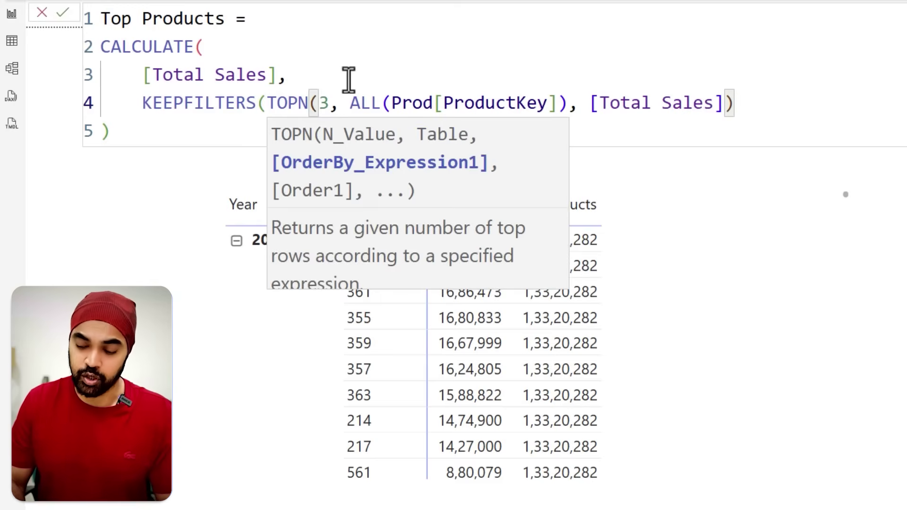
{"action": "type", "text": ")"}
{"action": "key", "text": "Return"}
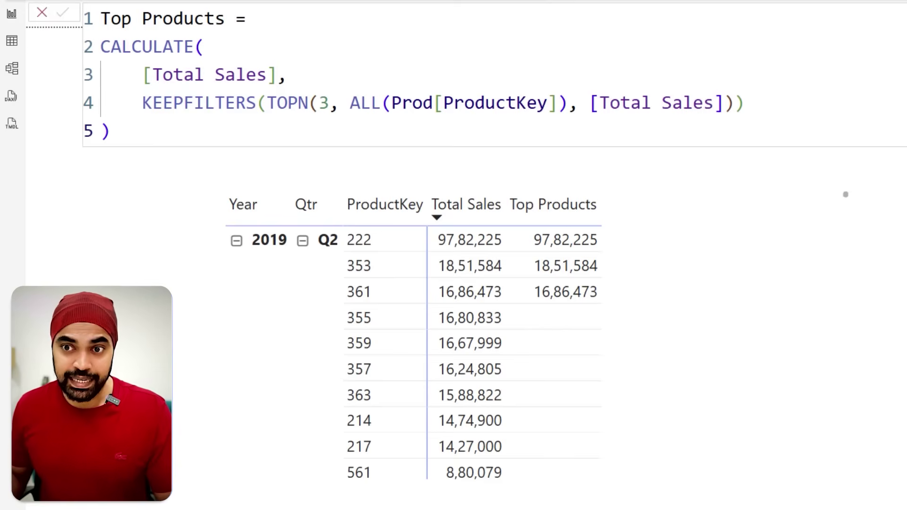
- Underline the TOPN filter, circle product key 222, mark the first Top Products values, and clear the drawings
{"action": "left_click_drag", "start_coordinate": [279, 114], "coordinate": [496, 115]}
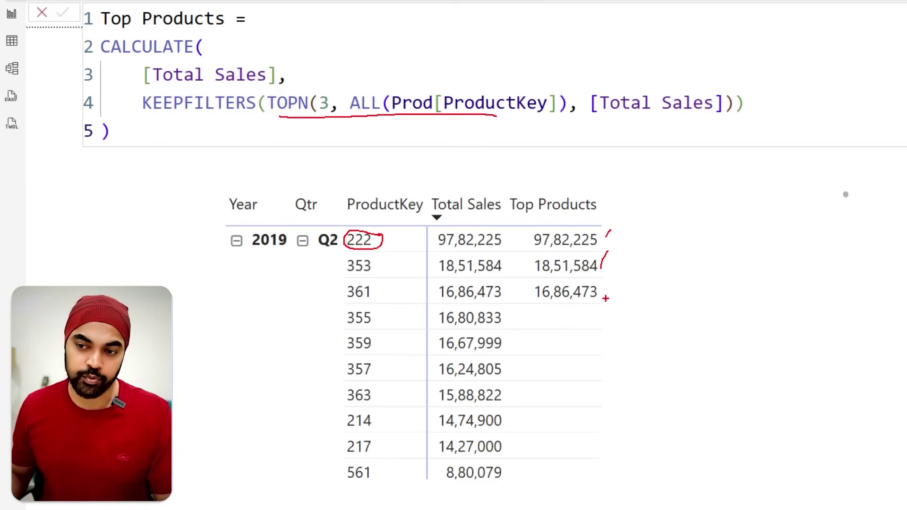
{"action": "key", "text": "Escape"}
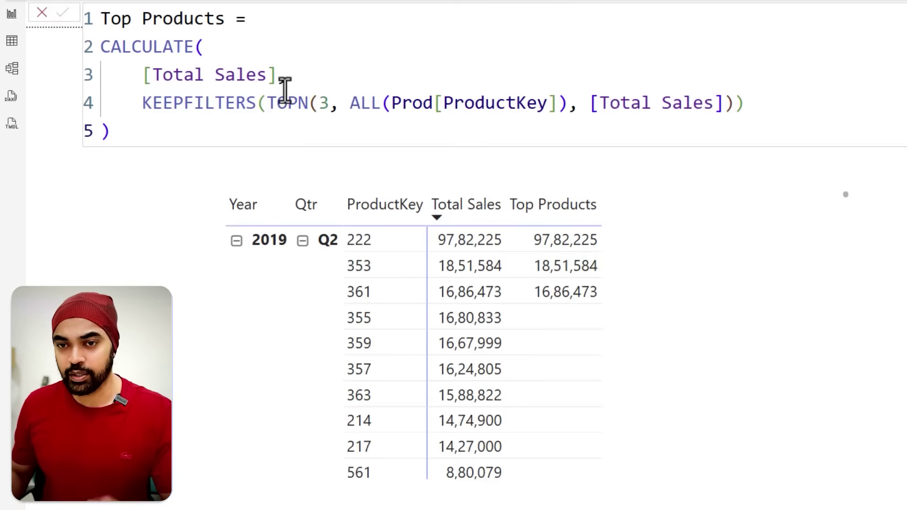
- Remove the KEEPFILTERS wrapper and its closing parenthesis from around the TOPN filter
{"action": "left_click", "coordinate": [257, 101]}
{"action": "key", "text": "ctrl+shift+Left"}
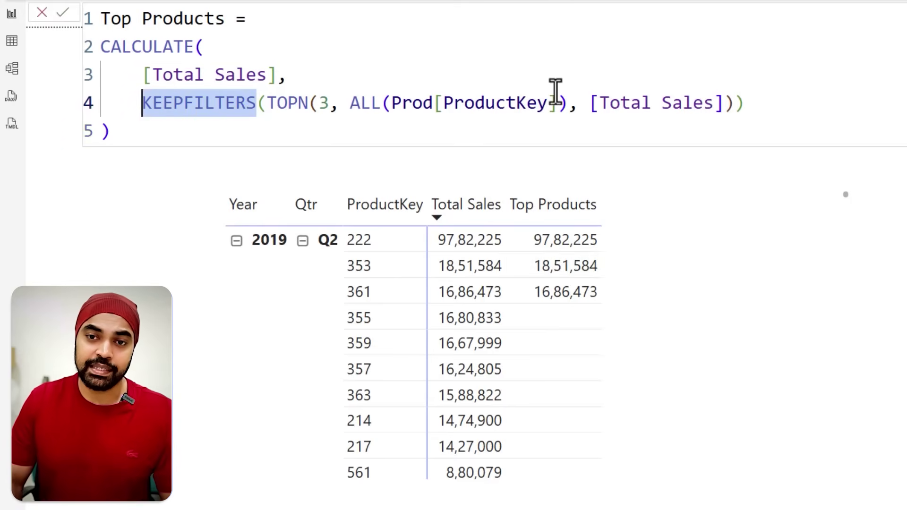
{"action": "key", "text": "shift+Right"}
{"action": "key", "text": "BackSpace"}
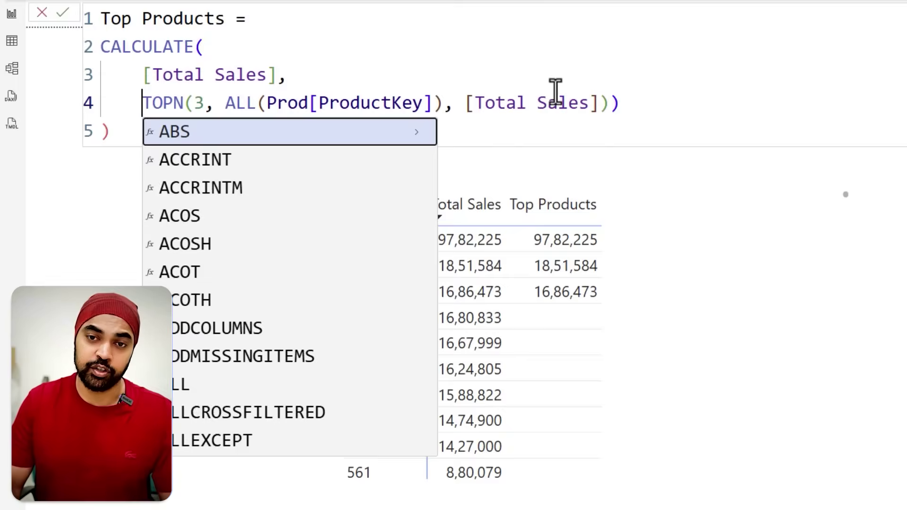
{"action": "key", "text": "ctrl+Right"}
{"action": "key", "text": "ctrl+Right"}
{"action": "key", "text": "ctrl+Right"}
{"action": "key", "text": "ctrl+Right"}
{"action": "key", "text": "ctrl+Right"}
{"action": "key", "text": "ctrl+Right"}
{"action": "key", "text": "ctrl+Right"}
{"action": "key", "text": "ctrl+Right"}
{"action": "key", "text": "ctrl+Right"}
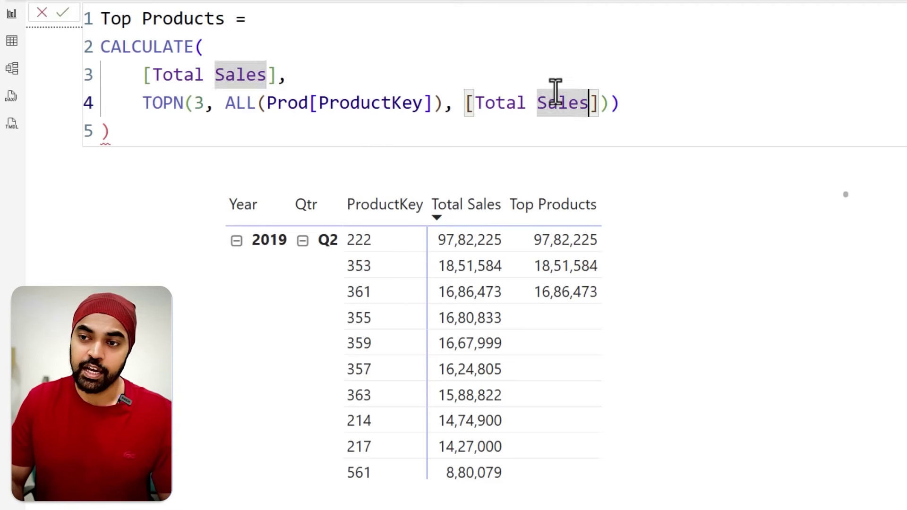
{"action": "key", "text": "BackSpace"}
- Start a VALUES filter argument on a new line above the TOPN filter in Top Products
{"action": "key", "text": "Up"}
{"action": "key", "text": "Return"}
{"action": "type", "text": "V"}
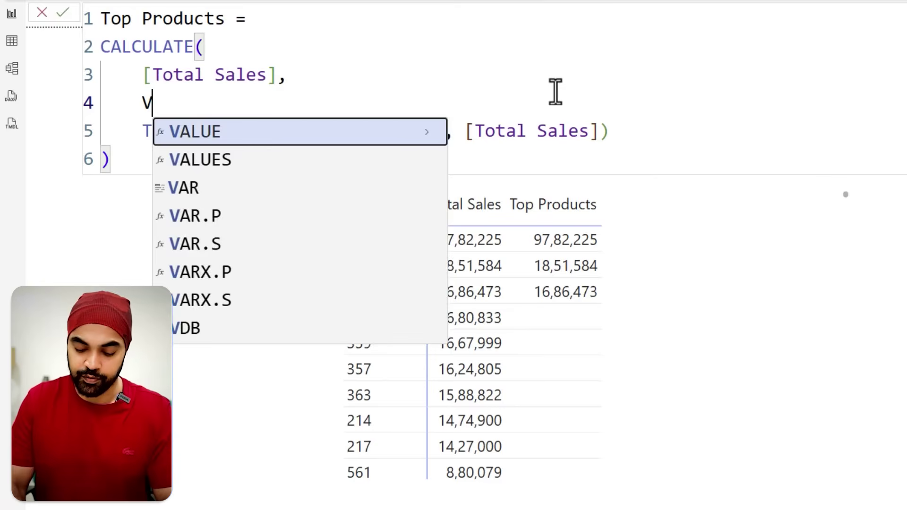
{"action": "type", "text": "laues"}
{"action": "key", "text": "Tab"}
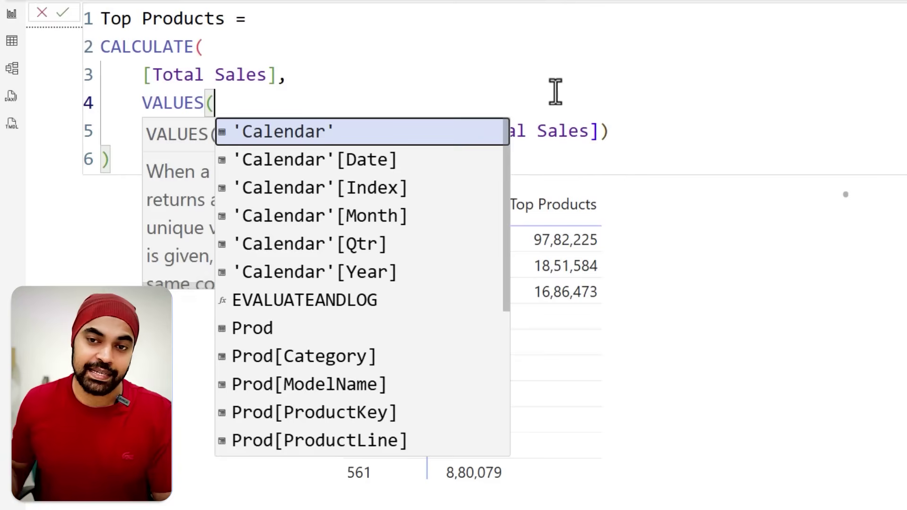
{"action": "key", "text": "Escape"}
{"action": "left_click", "coordinate": [476, 77]}
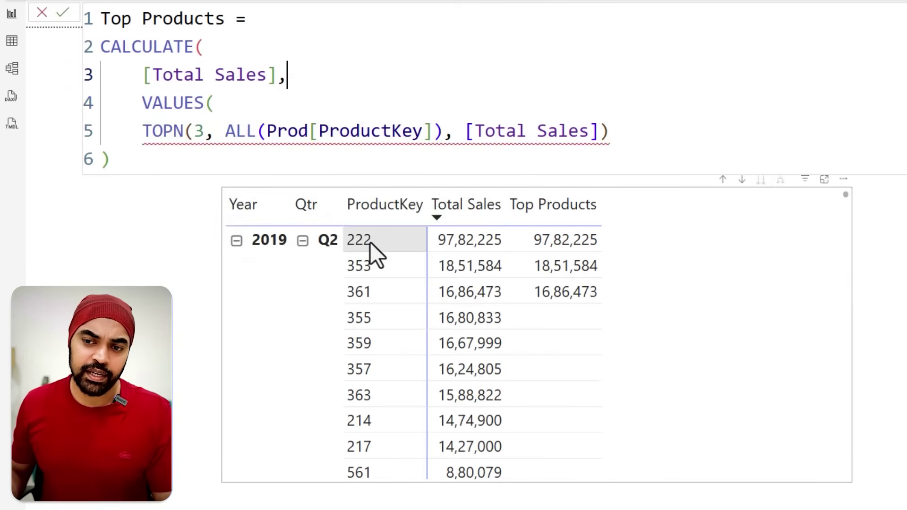
- Complete the VALUES filter with Prod[ProductKey] and commit the Top Products measure
{"action": "left_click", "coordinate": [289, 111]}
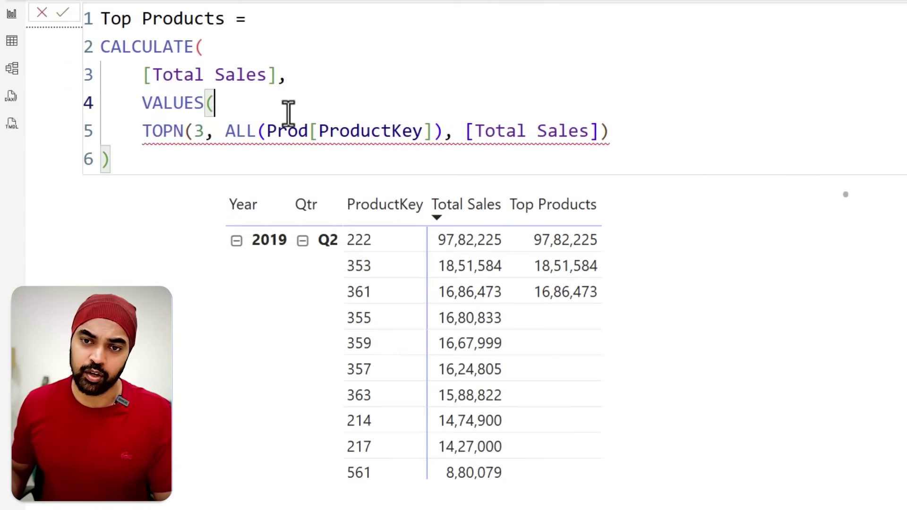
{"action": "type", "text": "prod"}
{"action": "key", "text": "Tab"}
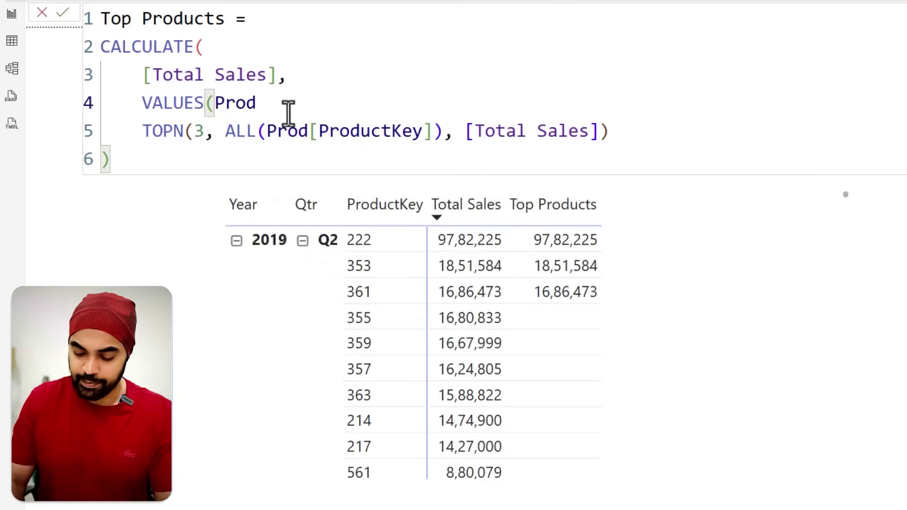
{"action": "type", "text": "[p"}
{"action": "key", "text": "Down"}
{"action": "key", "text": "Up"}
{"action": "key", "text": "Tab"}
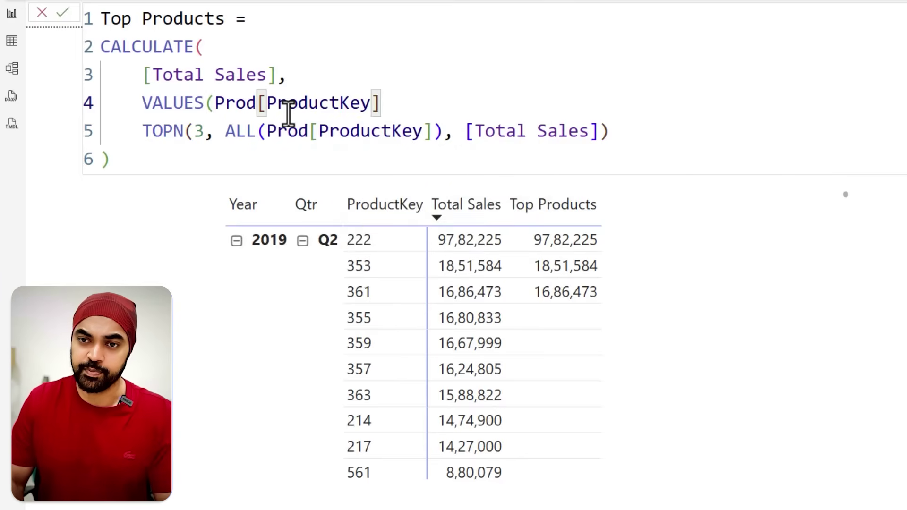
{"action": "type", "text": "),"}
{"action": "key", "text": "Escape"}
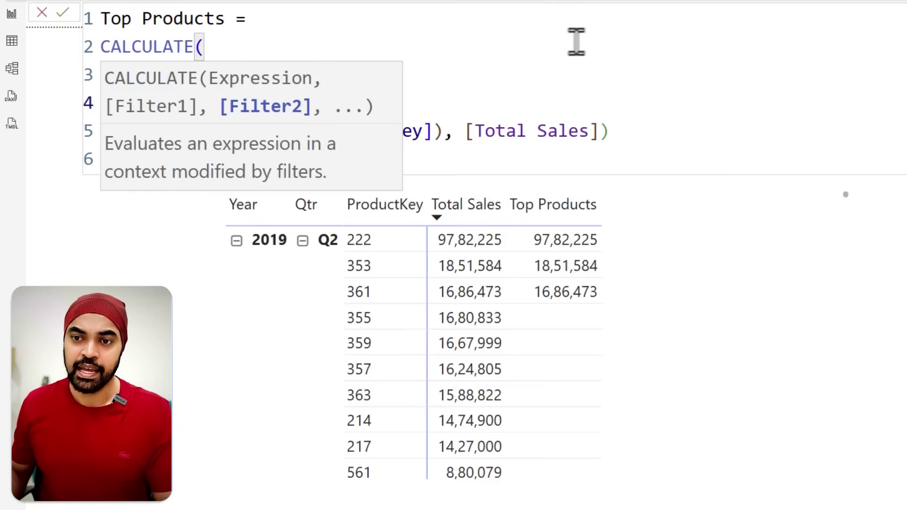
{"action": "left_click", "coordinate": [582, 47]}
{"action": "left_click", "coordinate": [62, 13]}
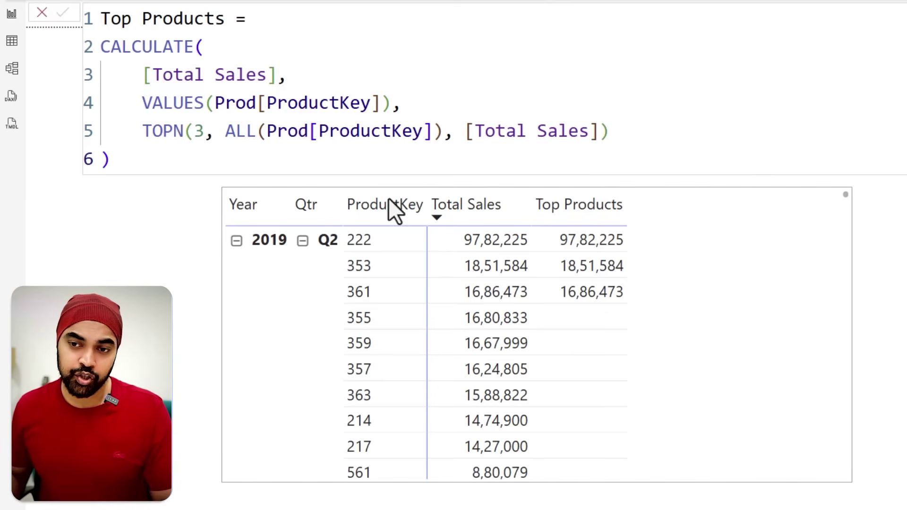
- Box product keys 222 to 357, circle 222, tick the CALCULATE, VALUES and TOPN lines, and clear the drawings
{"action": "mouse_move", "coordinate": [340, 195]}
{"action": "left_mouse_down"}
{"action": "mouse_move", "coordinate": [375, 259]}
{"action": "mouse_move", "coordinate": [411, 379]}
{"action": "left_mouse_up"}
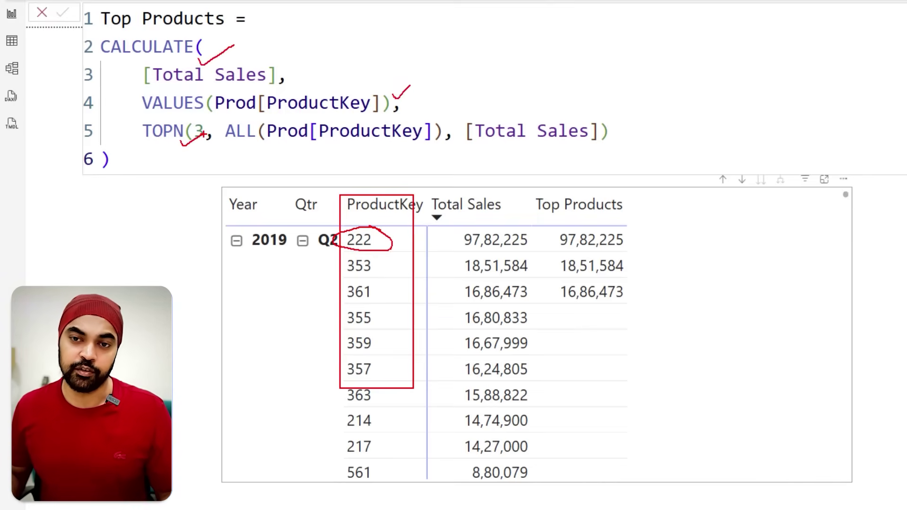
{"action": "key", "text": "Escape"}
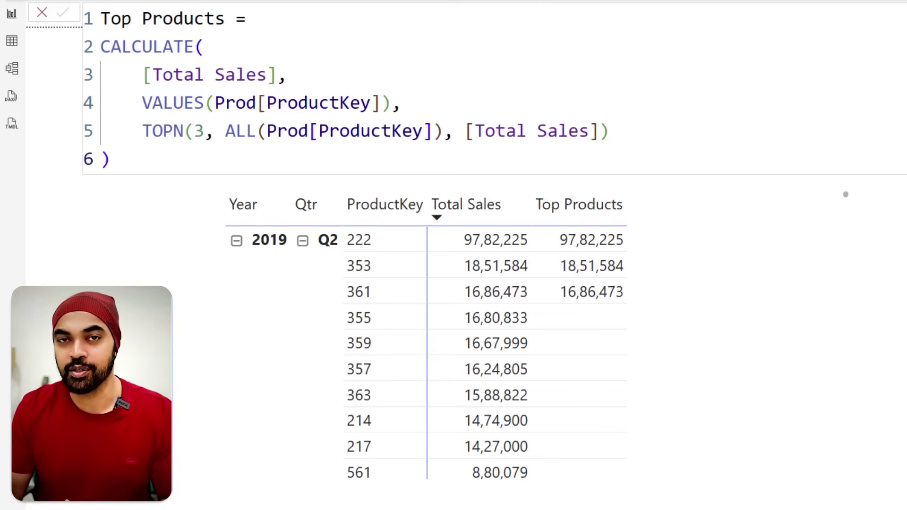
- Remove Total Sales from the matrix, sort it by Year ascending, and look through the top products of each quarter
{"action": "left_click", "coordinate": [583, 220]}
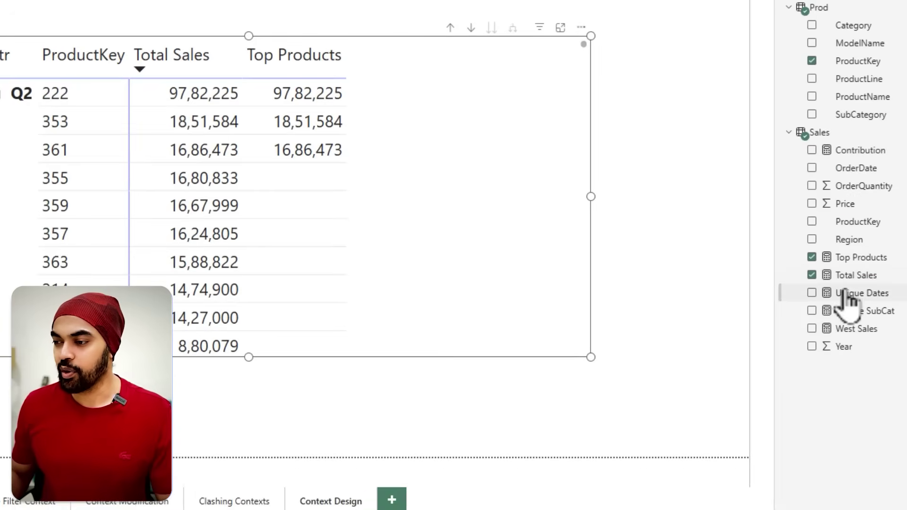
{"action": "left_click", "coordinate": [812, 275]}
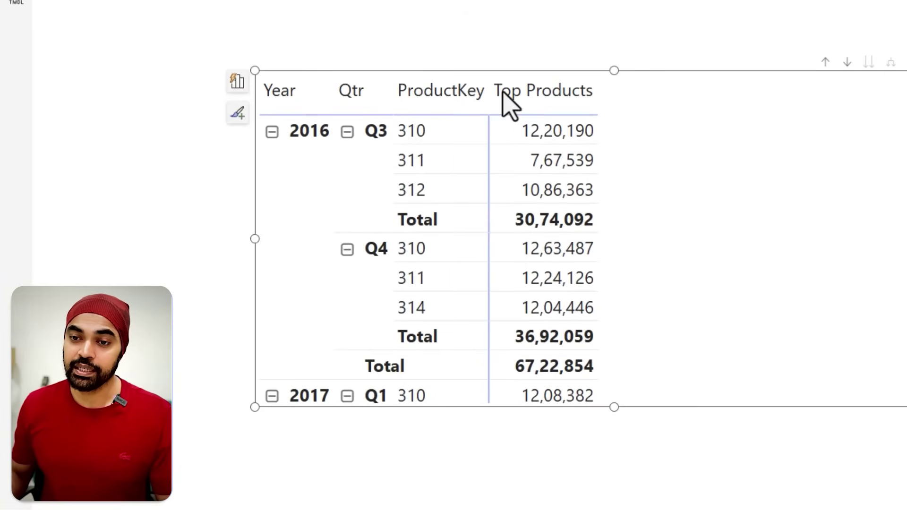
{"action": "left_click", "coordinate": [289, 90]}
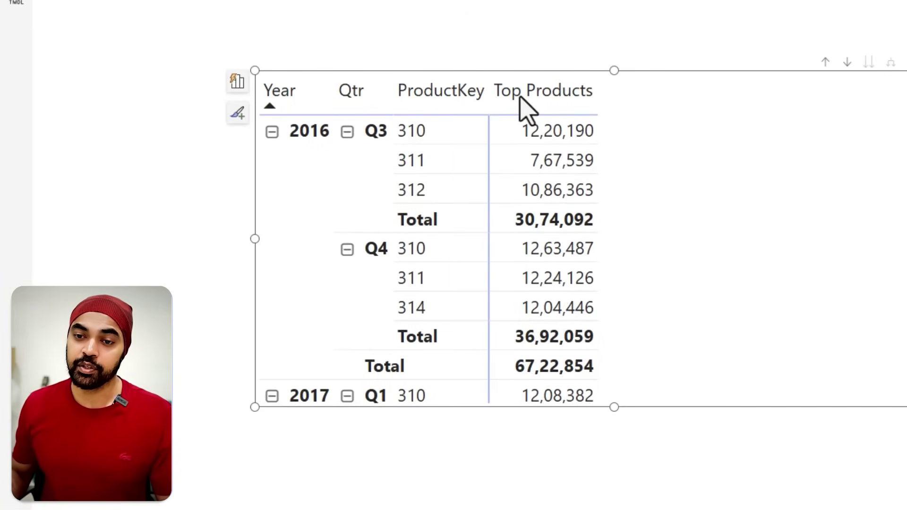
{"action": "left_click_drag", "start_coordinate": [616, 68], "coordinate": [614, 0]}
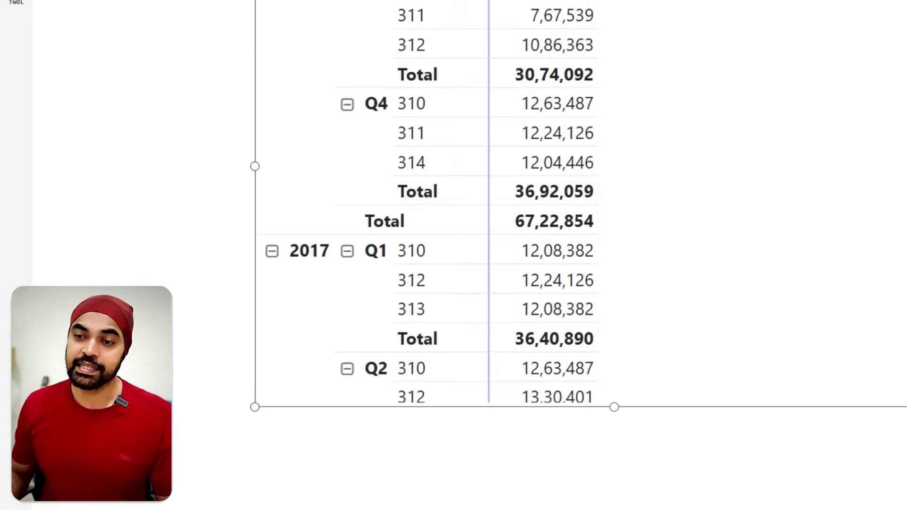
{"action": "scroll", "coordinate": [716, 312], "scroll_direction": "down", "scroll_amount": 20}
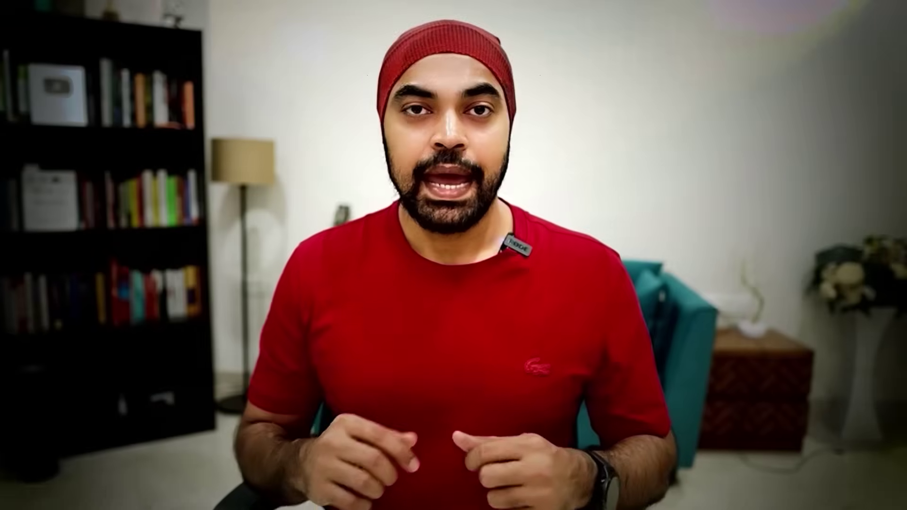